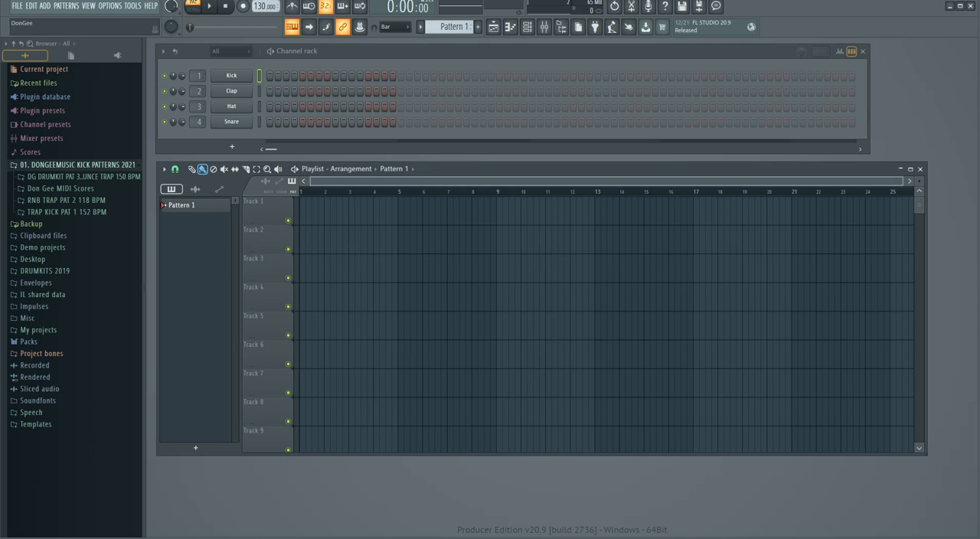
# Widen the browser to fit the full folder names and nudge the playlist window slightly.
pyautogui.moveTo(536, 169); pyautogui.dragTo(536, 167)
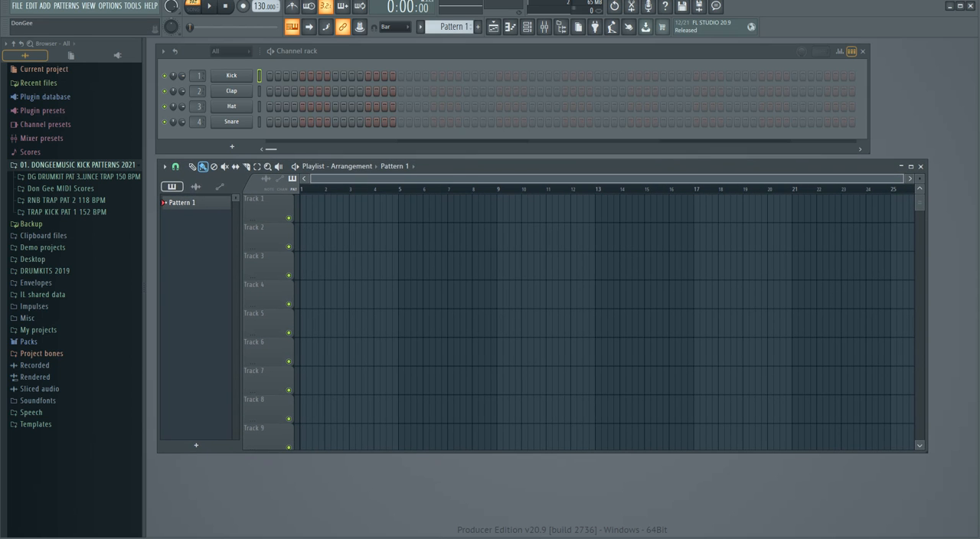
pyautogui.moveTo(144, 306); pyautogui.dragTo(160, 306)
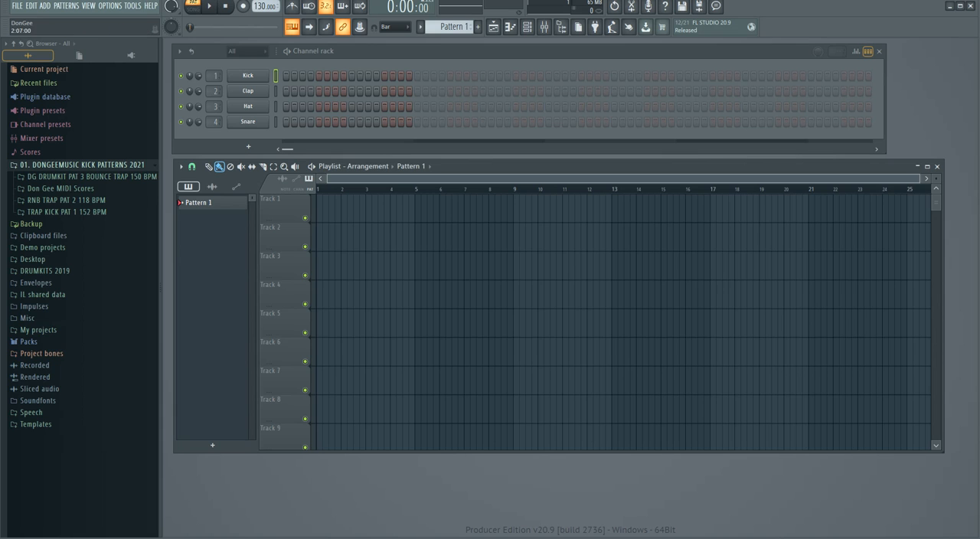
pyautogui.moveTo(490, 166)
pyautogui.mouseDown()
pyautogui.moveTo(491, 179)
pyautogui.moveTo(488, 168)
pyautogui.mouseUp()
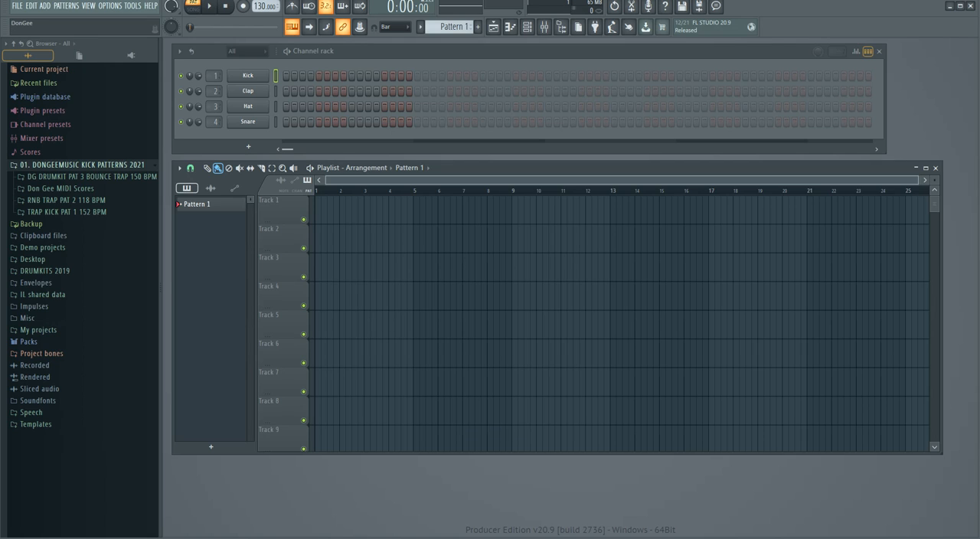
# Set the tempo of the untitled project to 140 BPM.
pyautogui.scroll(2, 264, 6)
pyautogui.scroll(5, 264, 6)
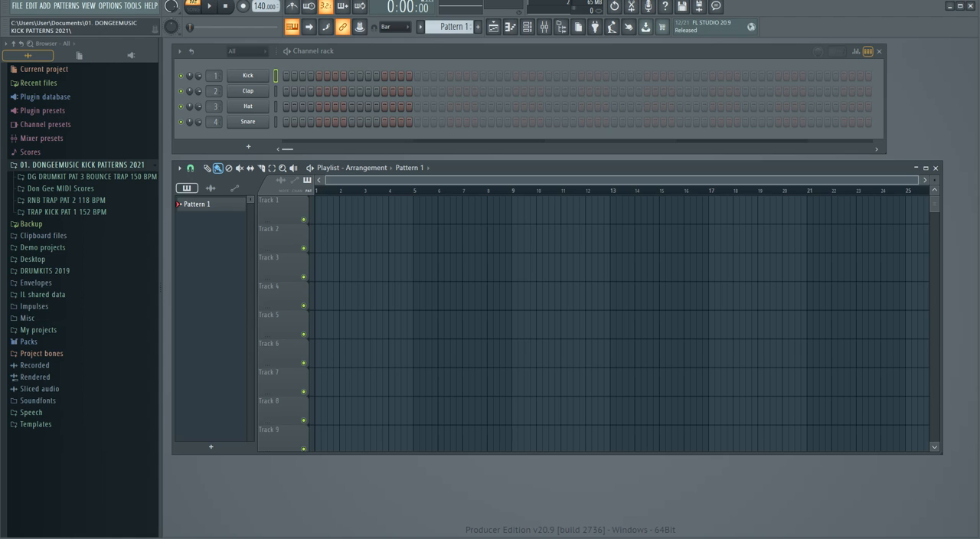
# Examine the contents of each of the four subfolders in 01. DONGEEMUSIC KICK PATTERNS 2021, collapsing each one after viewing.
pyautogui.click(77, 176)
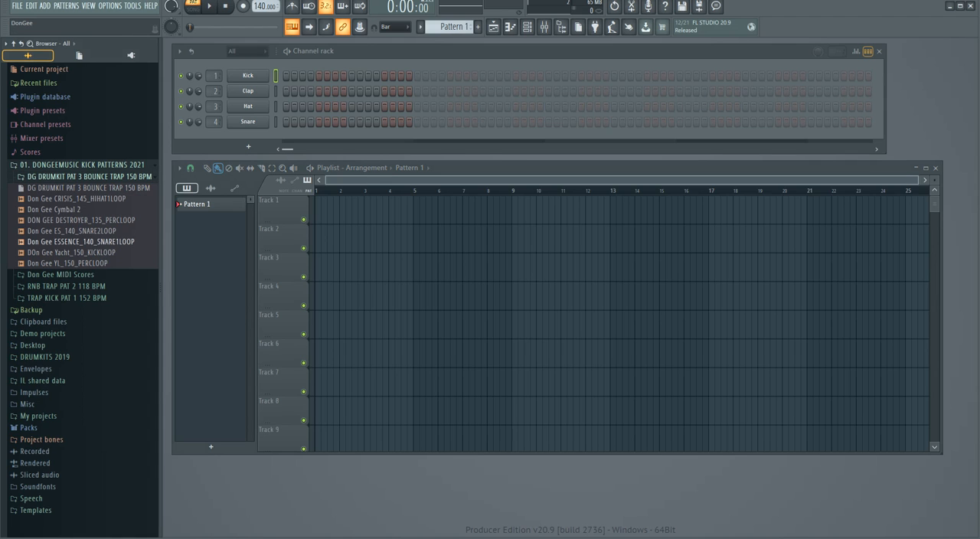
pyautogui.click(76, 177)
pyautogui.click(61, 188)
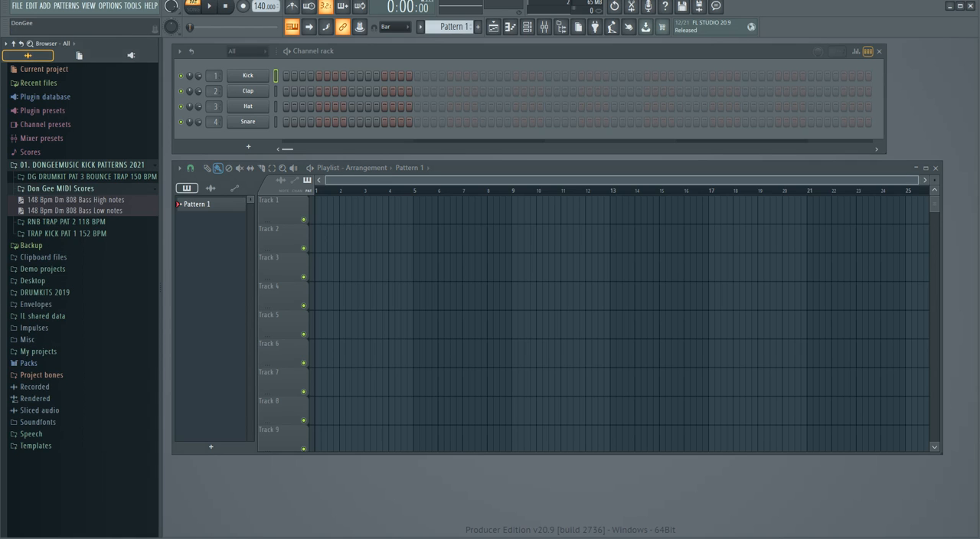
pyautogui.click(61, 188)
pyautogui.click(66, 200)
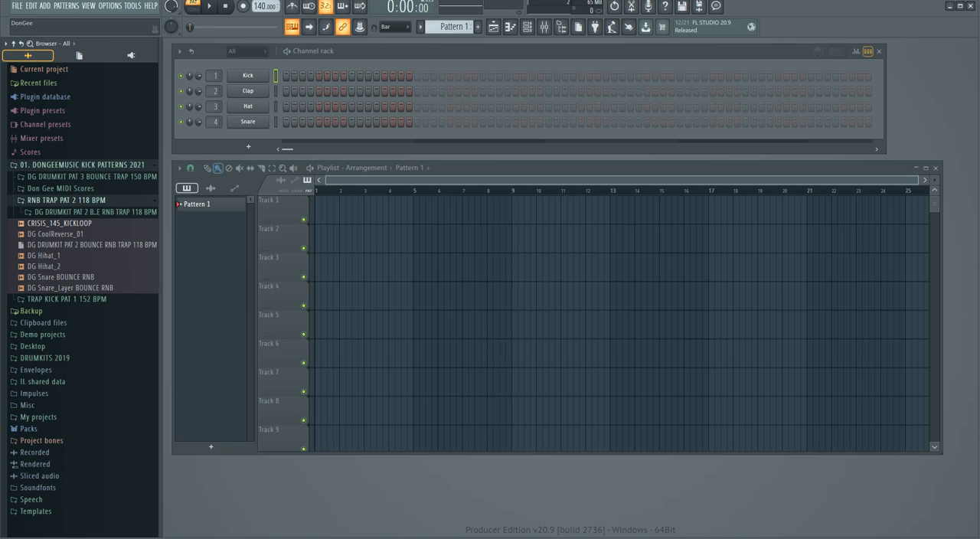
pyautogui.click(66, 200)
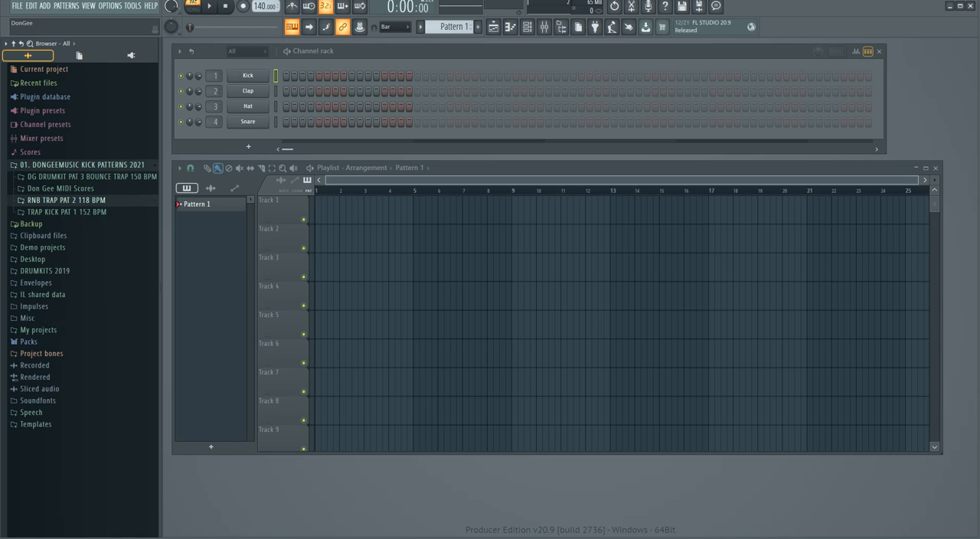
pyautogui.click(66, 211)
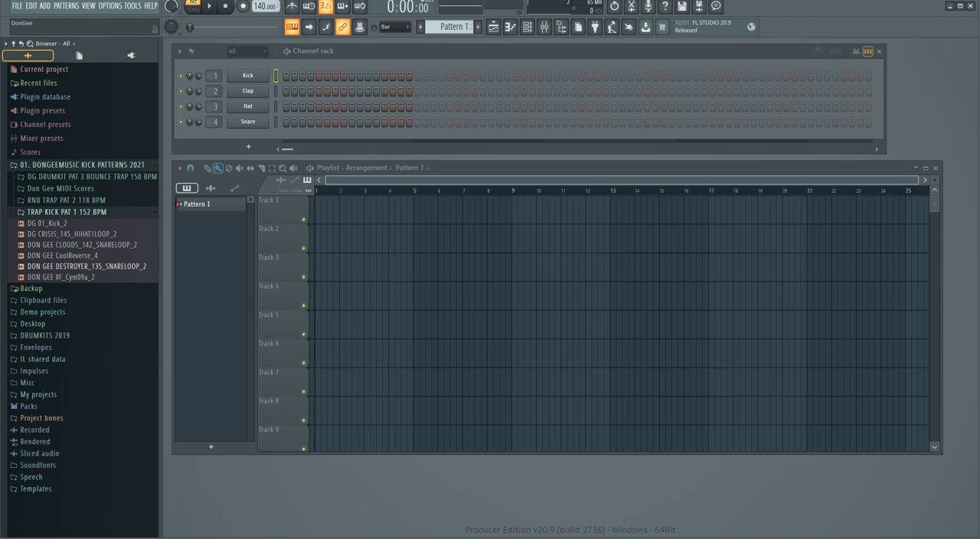
pyautogui.click(67, 211)
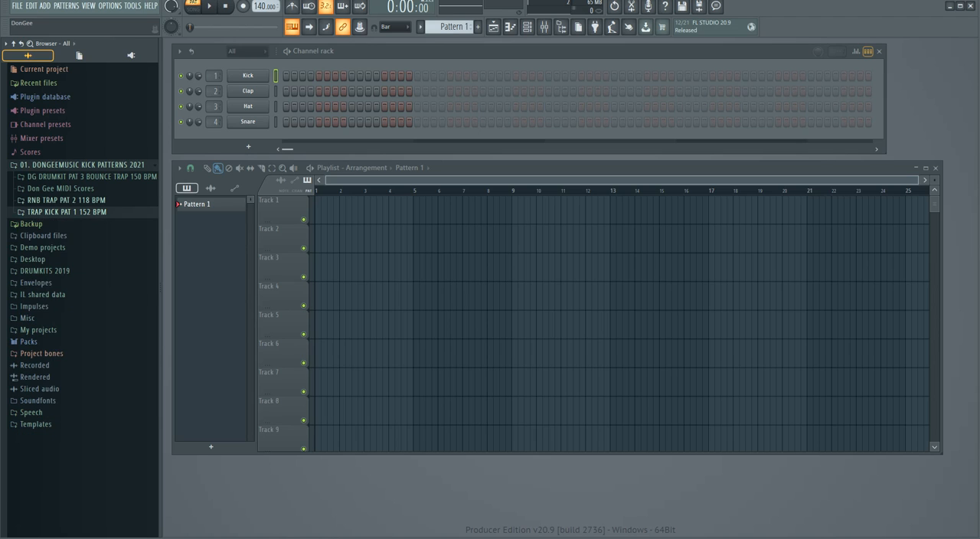
# Check the RNB TRAP PAT 2 118 BPM folder with its nested drumkit folder, and the DG DRUMKIT PAT 3 BOUNCE TRAP 150 BPM folder again.
pyautogui.click(67, 200)
pyautogui.click(76, 211)
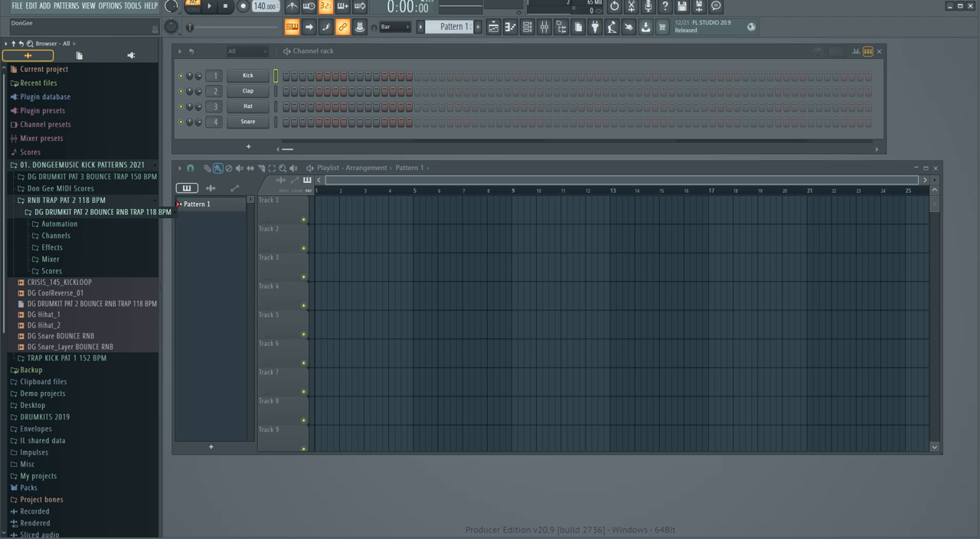
pyautogui.click(76, 211)
pyautogui.click(67, 200)
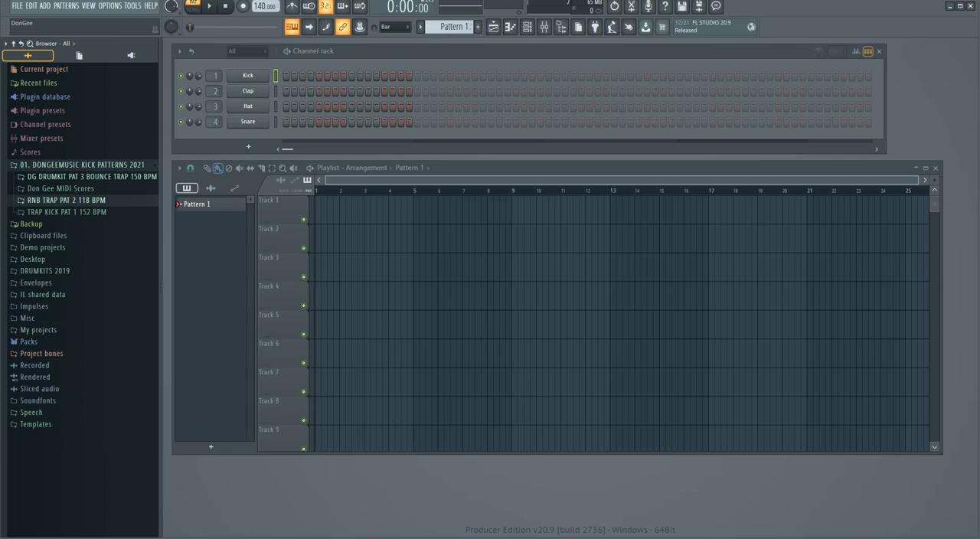
pyautogui.click(90, 176)
pyautogui.click(90, 177)
pyautogui.click(90, 176)
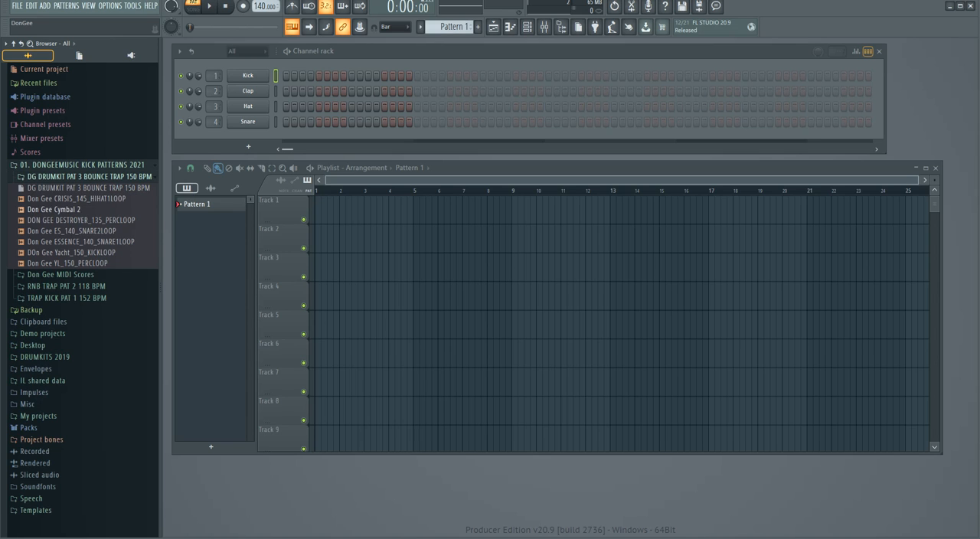
pyautogui.click(90, 177)
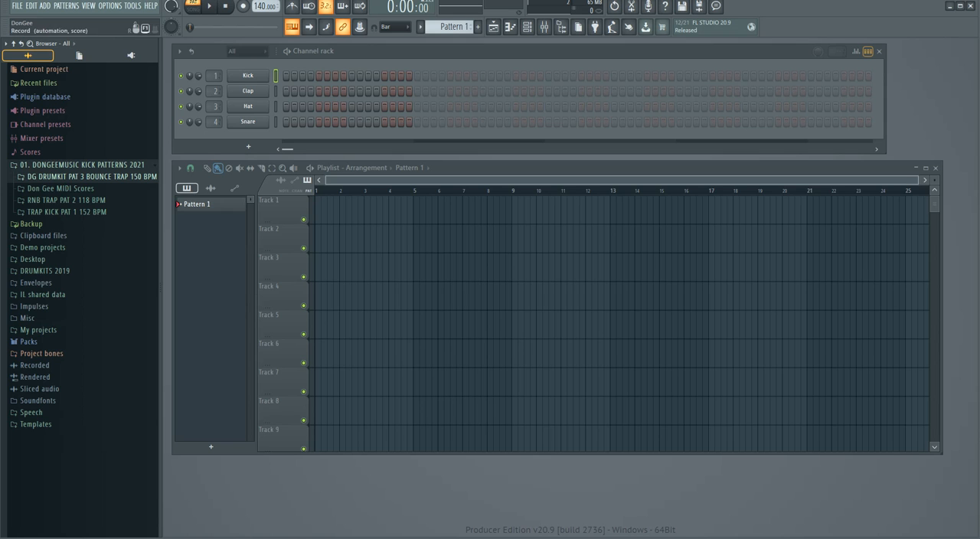
# Open the recent project Roses.flp without saving changes to untitled.flp.
pyautogui.click(17, 6)
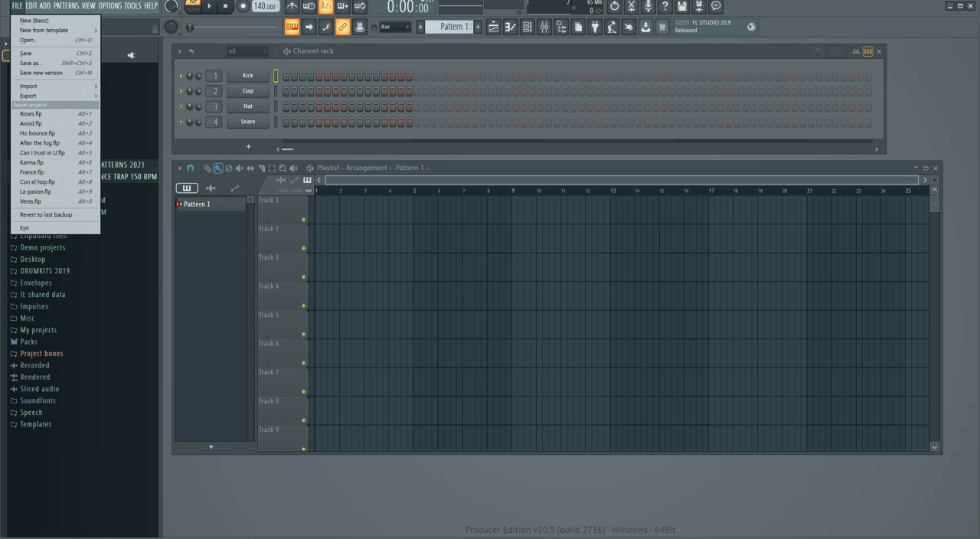
pyautogui.click(31, 113)
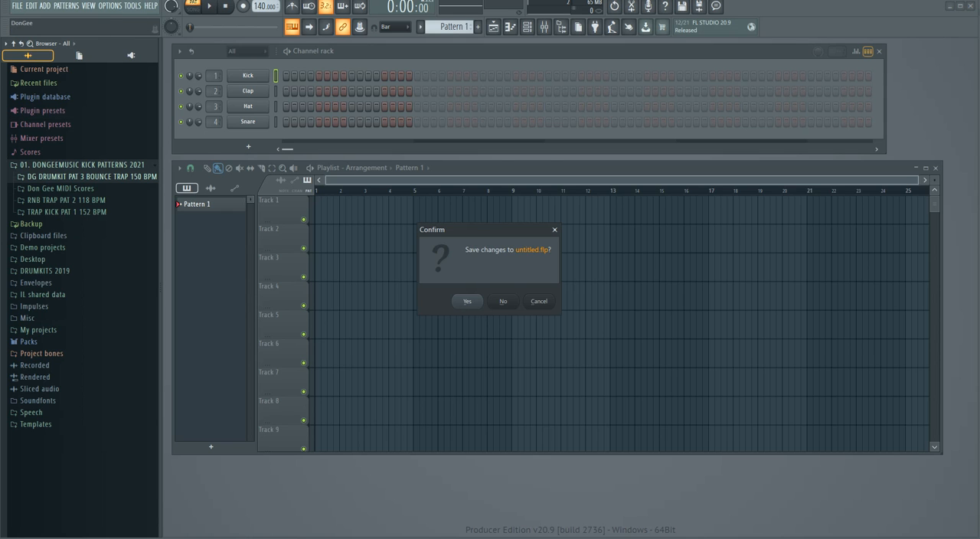
pyautogui.click(502, 301)
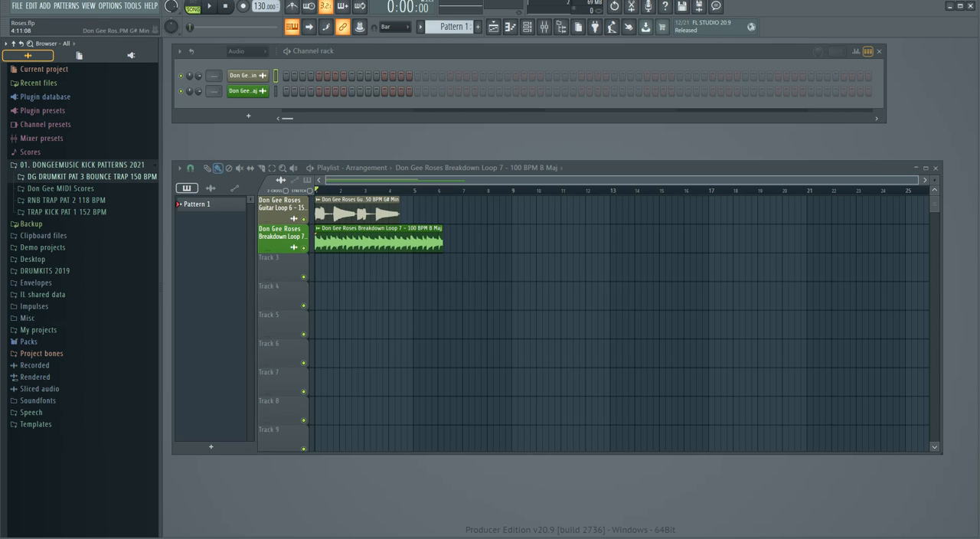
# Mute the Roses Breakdown Loop 7 track during playback to hear only the guitar loop, and stop playback.
pyautogui.moveTo(918, 181); pyautogui.dragTo(576, 180)
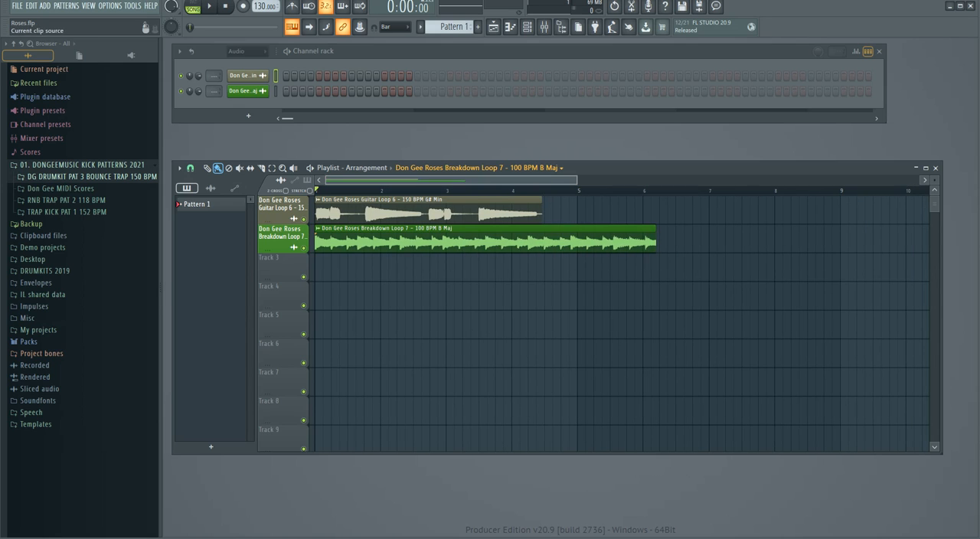
pyautogui.click(209, 6)
pyautogui.moveTo(576, 180); pyautogui.dragTo(601, 181)
pyautogui.click(303, 248)
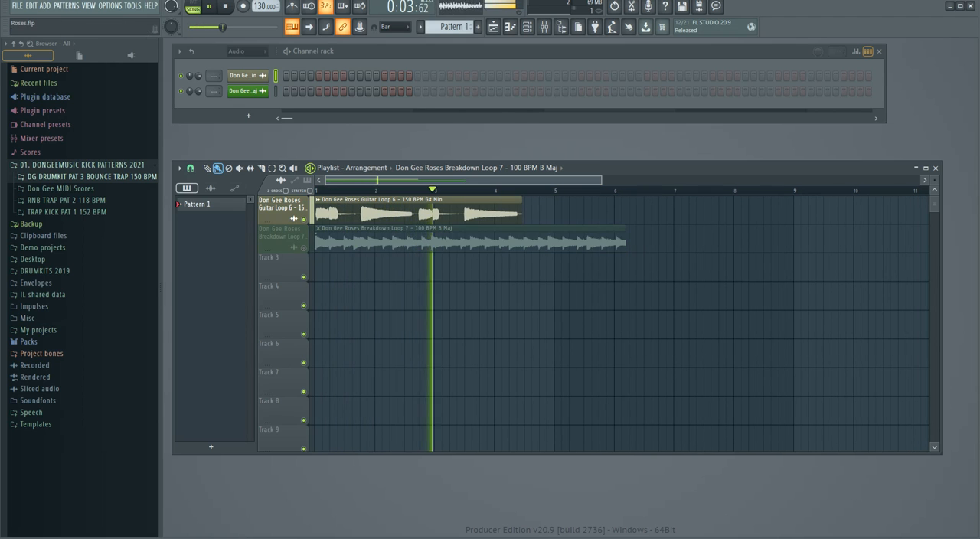
pyautogui.press('space')
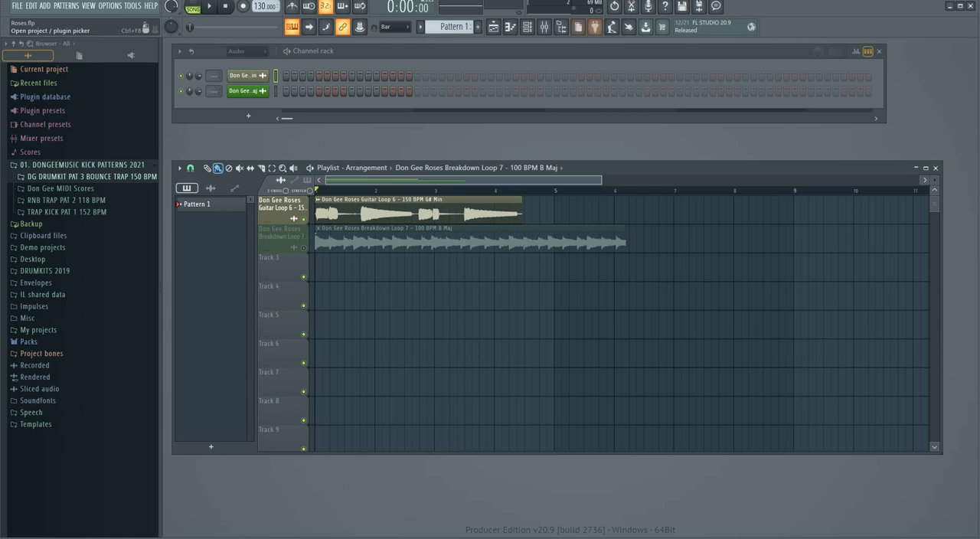
# Lower the master volume in the mixer while the guitar loop plays, and return to the playlist.
pyautogui.press('F9')
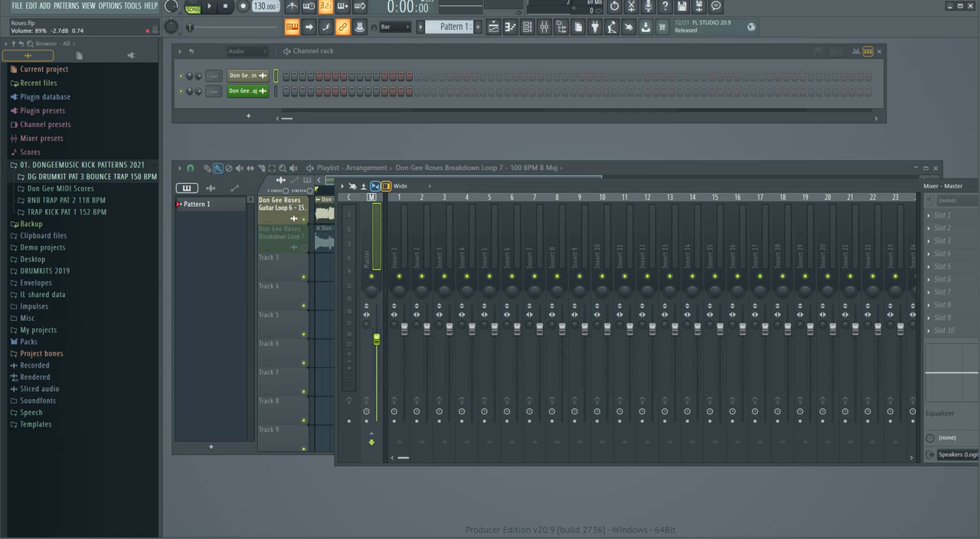
pyautogui.press('space')
pyautogui.moveTo(376, 356); pyautogui.dragTo(376, 373)
pyautogui.click(494, 28)
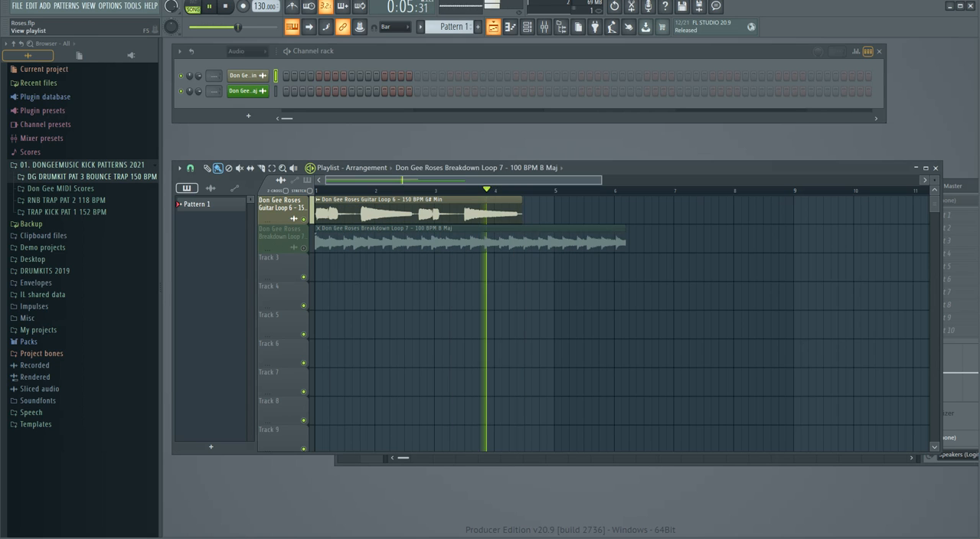
# Rearrange the workspace with a narrower browser, the mixer closed and the playlist just below the channel rack.
pyautogui.moveTo(599, 180); pyautogui.dragTo(655, 163)
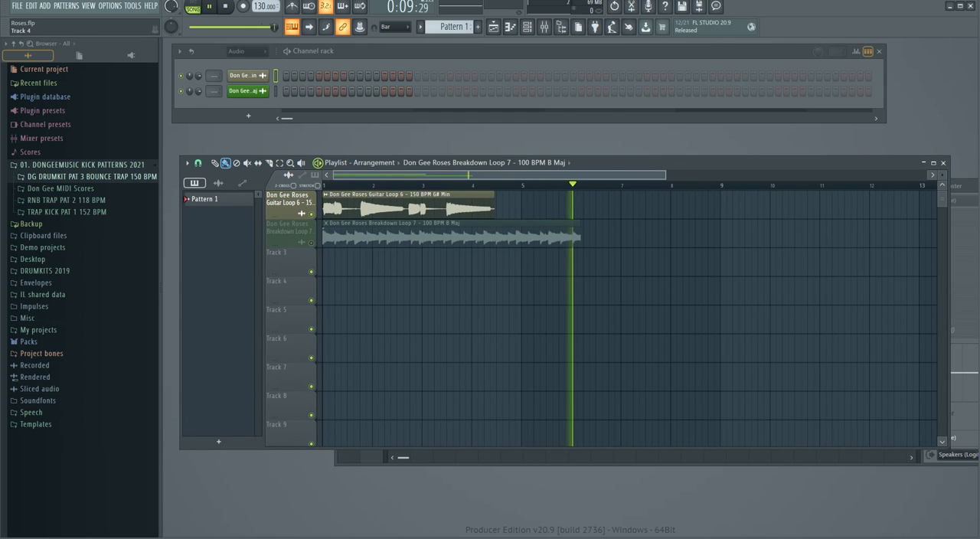
pyautogui.moveTo(162, 309); pyautogui.dragTo(141, 309)
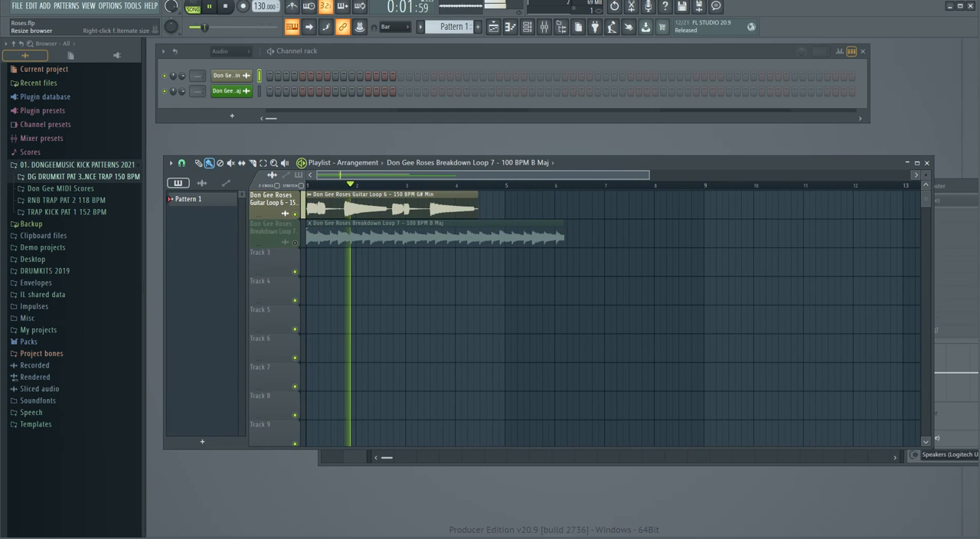
pyautogui.click(544, 26)
pyautogui.moveTo(217, 26); pyautogui.dragTo(254, 27)
pyautogui.moveTo(609, 186); pyautogui.dragTo(467, 221)
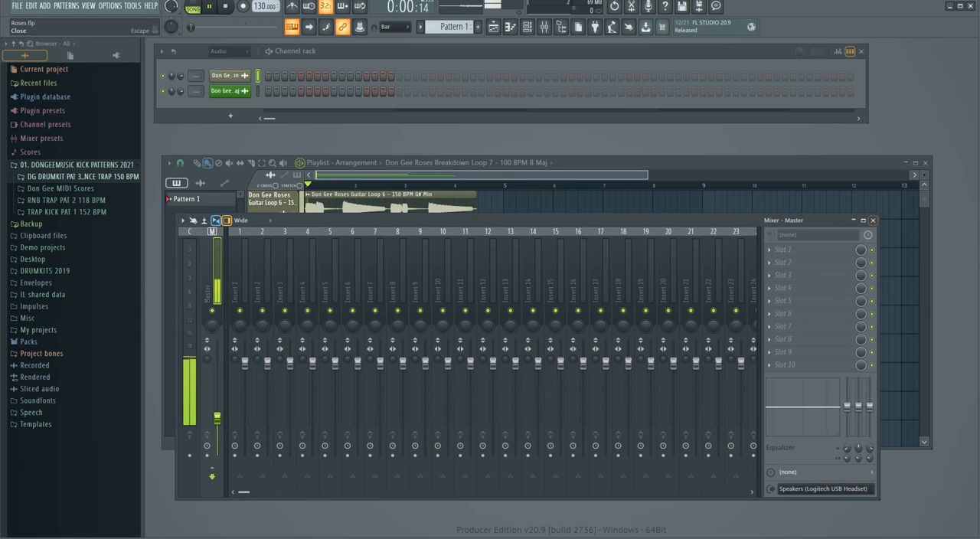
pyautogui.click(872, 220)
pyautogui.moveTo(612, 163); pyautogui.dragTo(614, 141)
pyautogui.moveTo(539, 140)
pyautogui.mouseDown()
pyautogui.moveTo(531, 159)
pyautogui.moveTo(538, 150)
pyautogui.mouseUp()
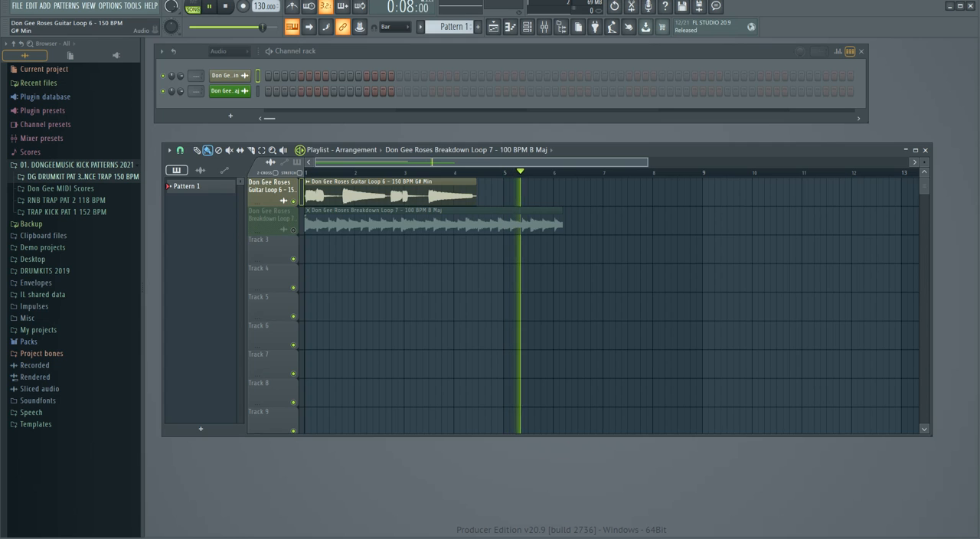
# Set the time-stretching mode of the Roses Guitar Loop 6 audio clip to Stretch Pro.
pyautogui.doubleClick(387, 194)
pyautogui.moveTo(367, 144); pyautogui.dragTo(715, 130)
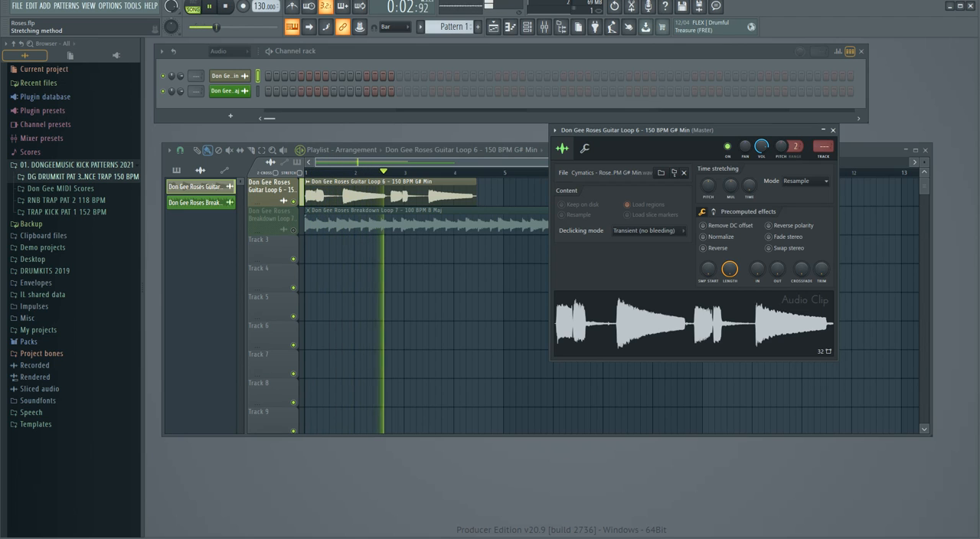
pyautogui.click(805, 181)
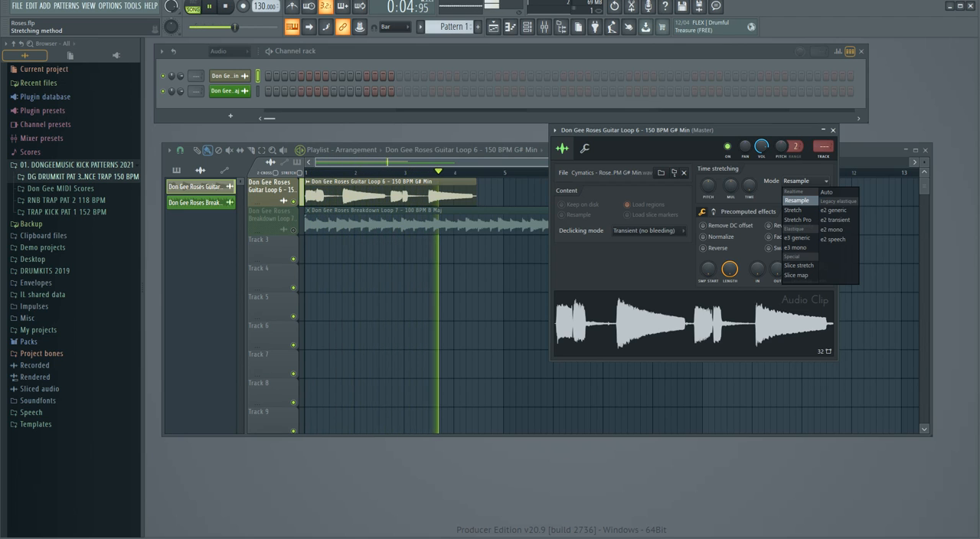
pyautogui.click(797, 220)
# Stop playback and move the guitar loop's settings window lower and the playlist higher.
pyautogui.moveTo(628, 129); pyautogui.dragTo(628, 171)
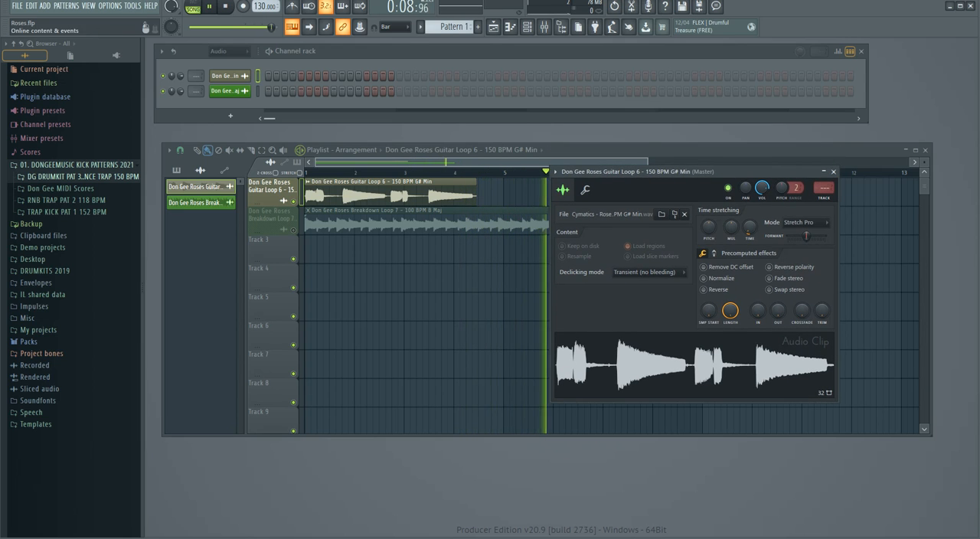
pyautogui.moveTo(643, 171); pyautogui.dragTo(644, 148)
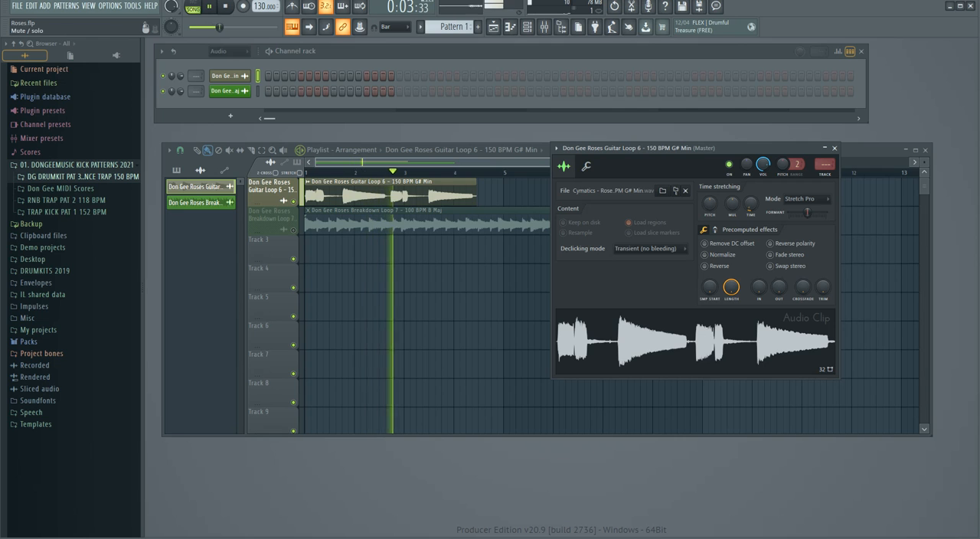
pyautogui.moveTo(643, 148); pyautogui.dragTo(605, 246)
pyautogui.press('space')
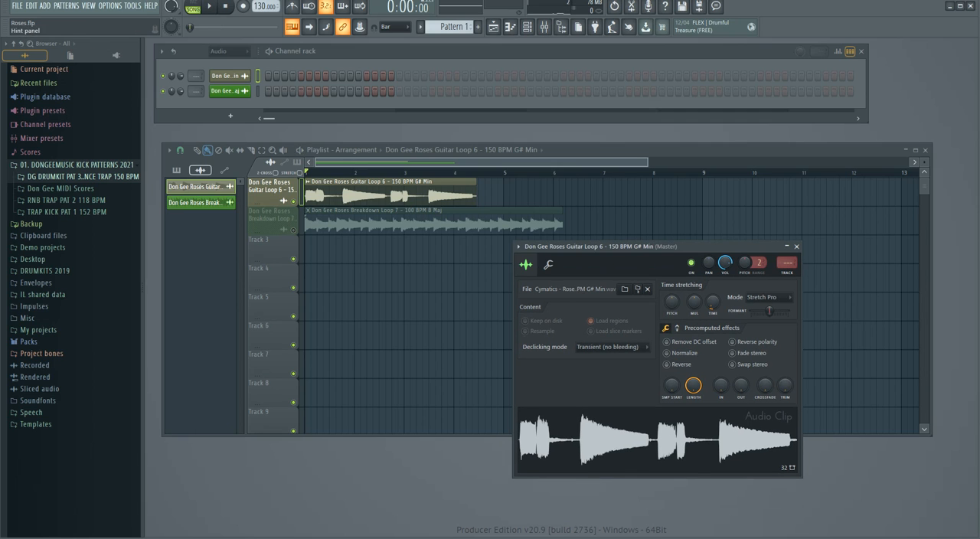
pyautogui.moveTo(648, 162); pyautogui.dragTo(688, 137)
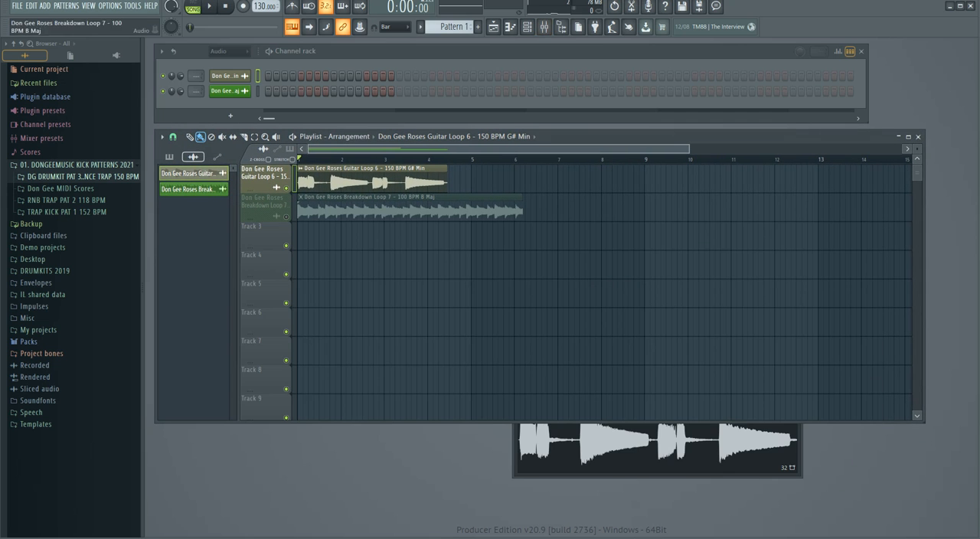
# Reopen the guitar loop's channel settings, set time stretching to Stretch Pro, and enable Remove DC offset and Normalize.
pyautogui.click(228, 75)
pyautogui.click(228, 75)
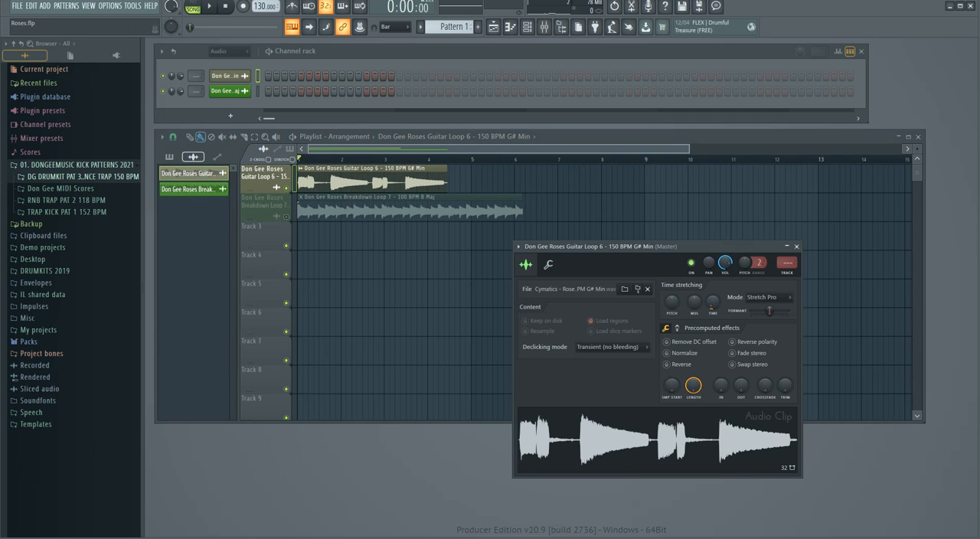
pyautogui.moveTo(665, 247); pyautogui.dragTo(589, 184)
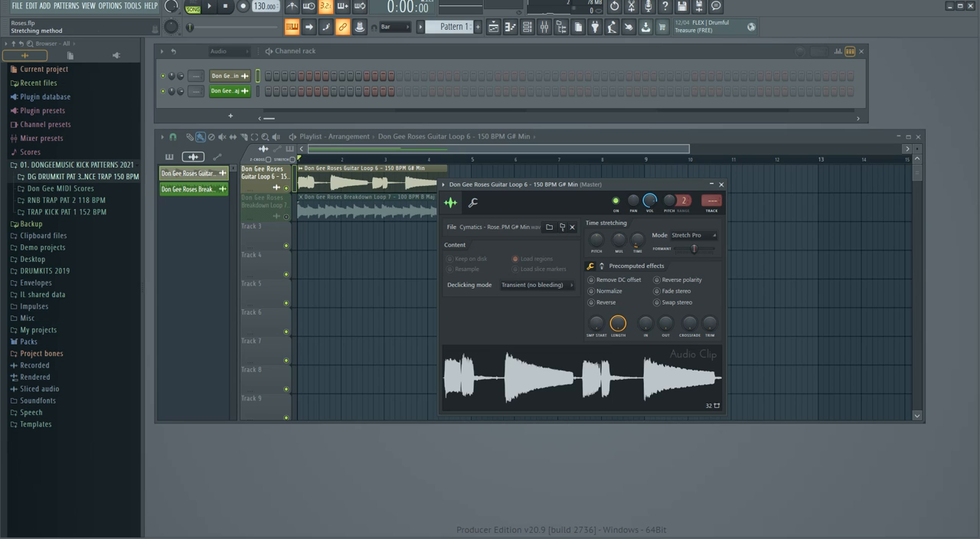
pyautogui.click(693, 235)
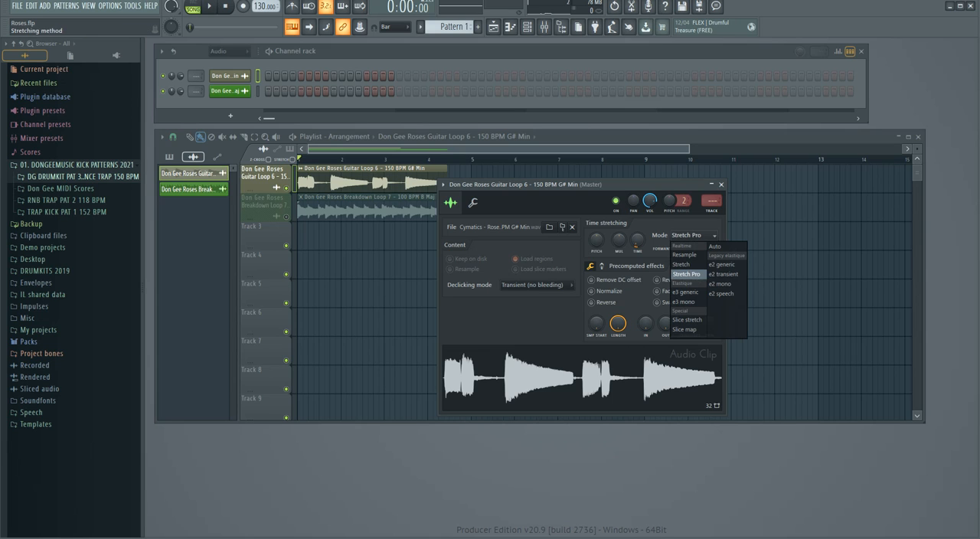
pyautogui.click(684, 265)
pyautogui.click(692, 235)
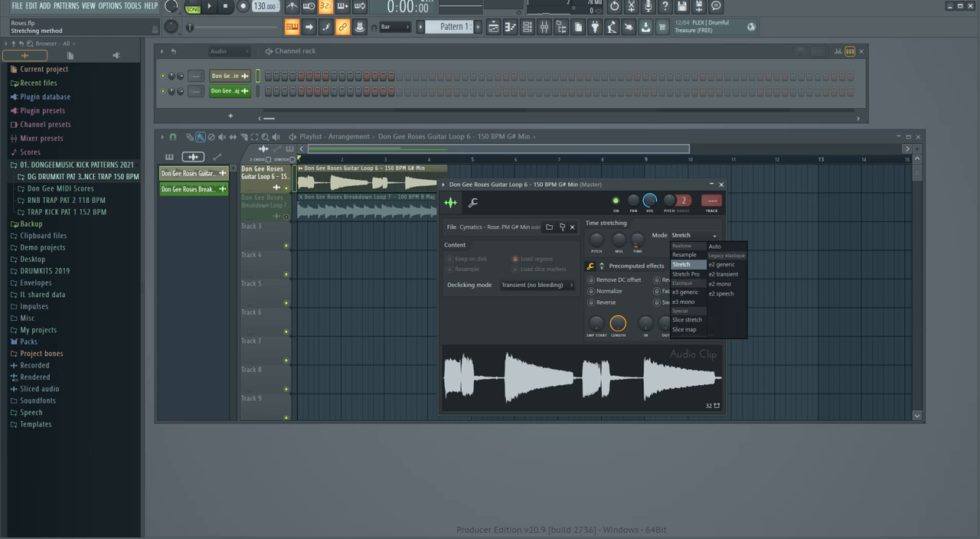
pyautogui.click(686, 274)
pyautogui.click(591, 281)
pyautogui.click(591, 291)
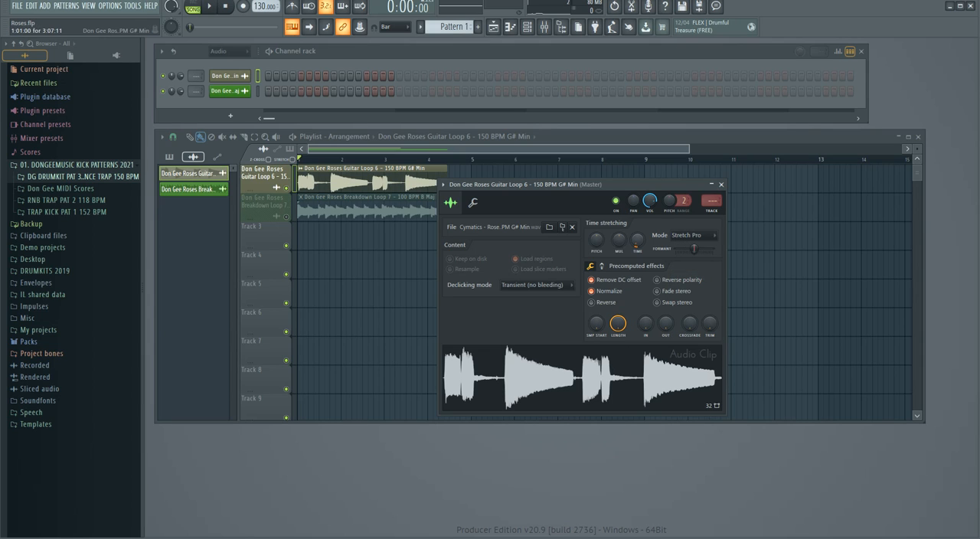
# Stretch the guitar loop to 4 bars and check the master level in the mixer during playback.
pyautogui.moveTo(536, 184); pyautogui.dragTo(497, 251)
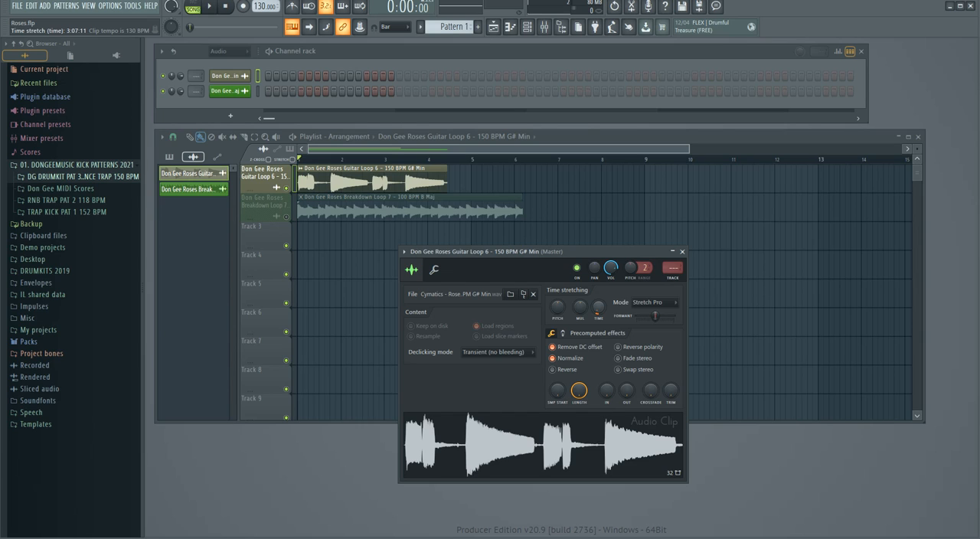
pyautogui.rightClick(599, 307)
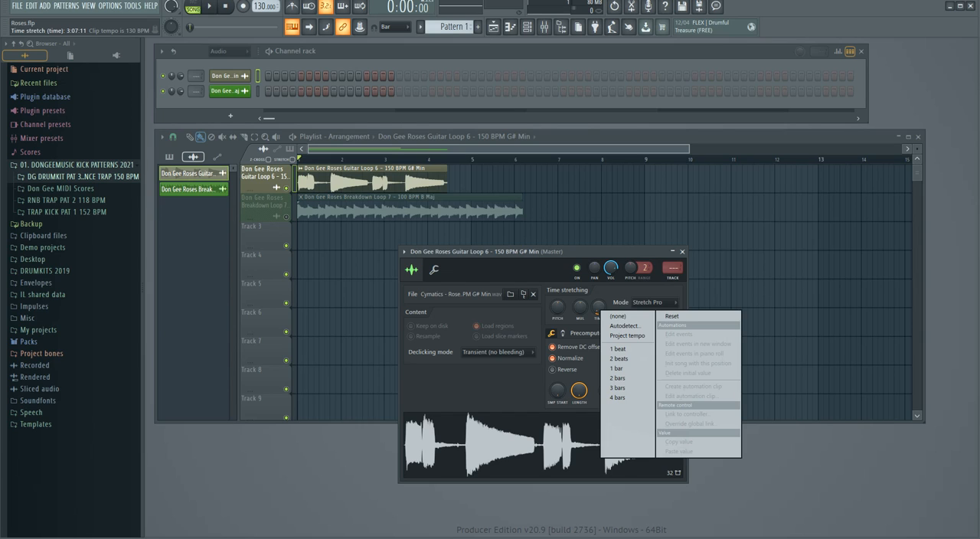
pyautogui.click(617, 398)
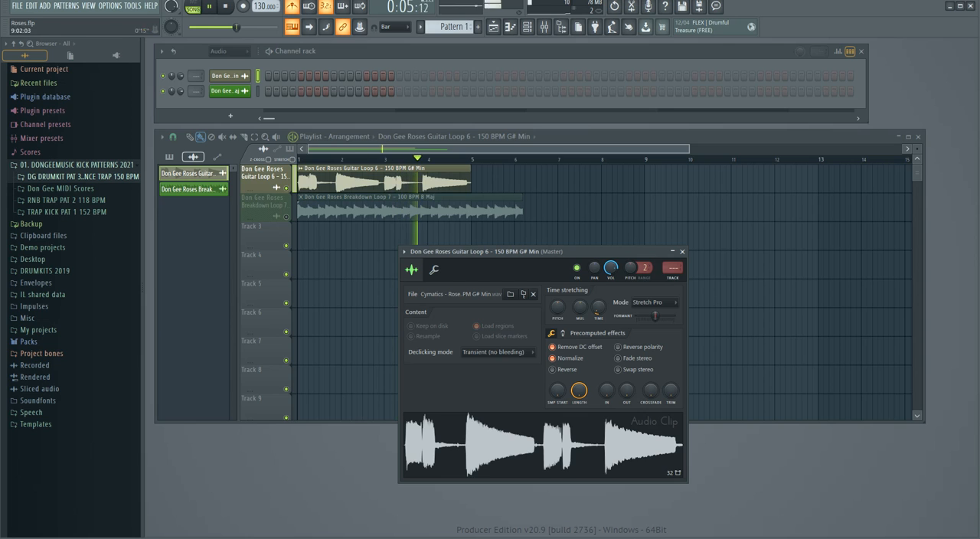
pyautogui.click(544, 27)
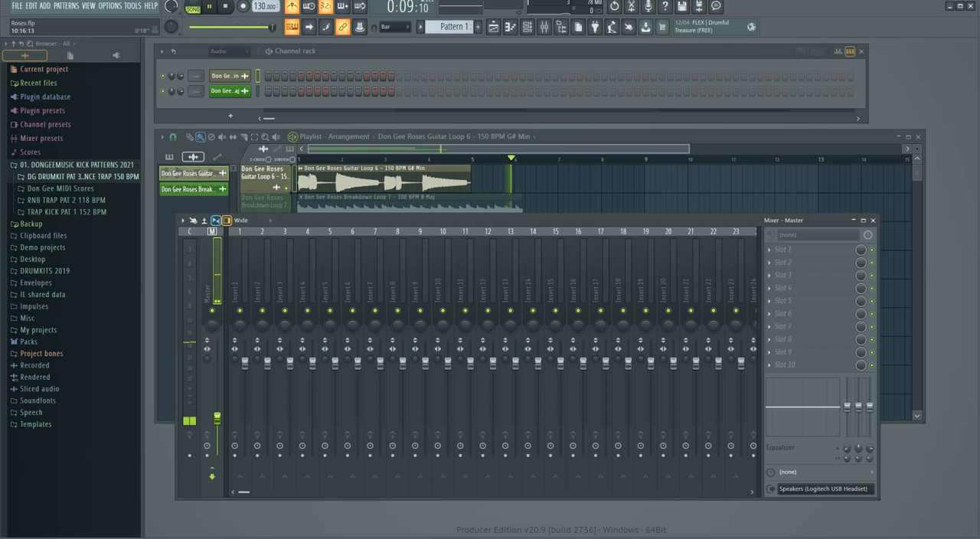
pyautogui.click(872, 221)
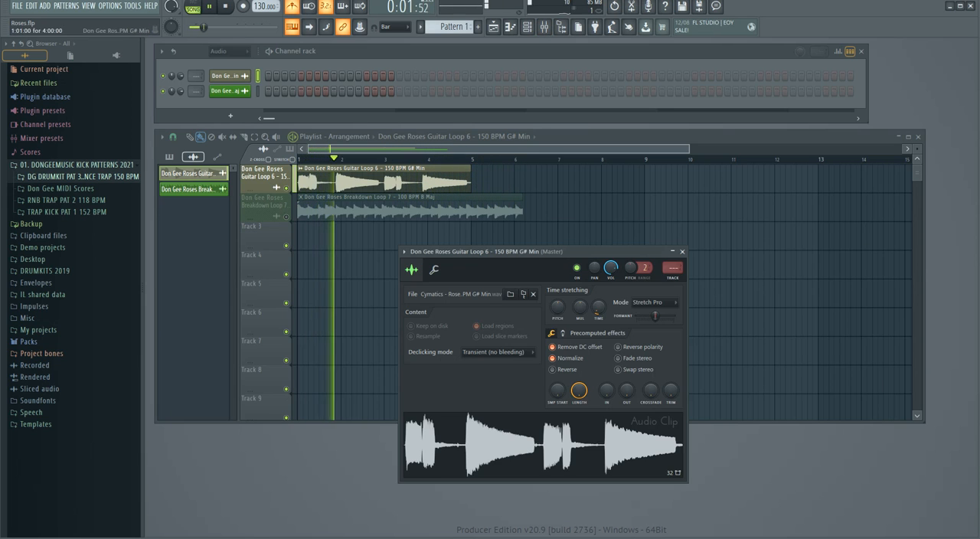
# Duplicate the Roses Guitar Loop 6 clip directly after itself on its playlist track.
pyautogui.moveTo(497, 251); pyautogui.dragTo(599, 235)
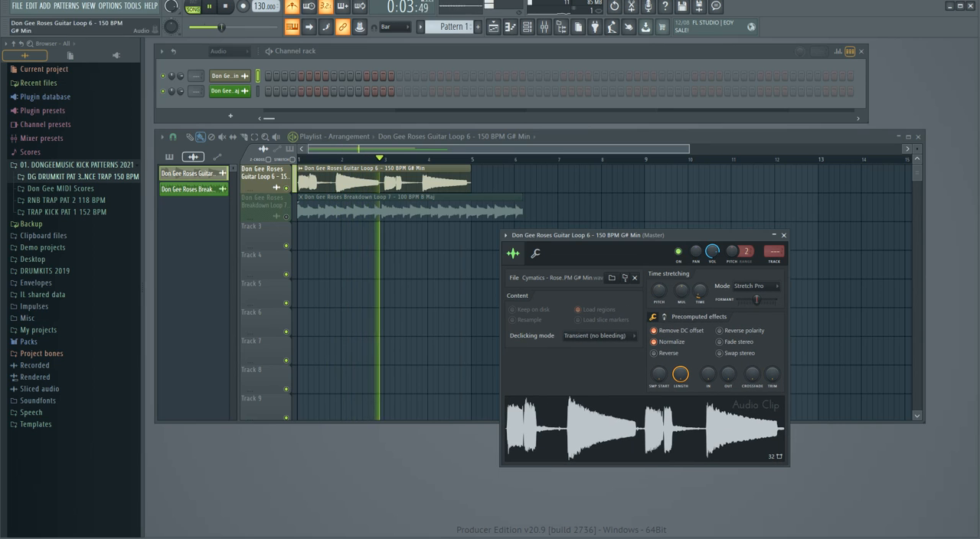
pyautogui.click(471, 180)
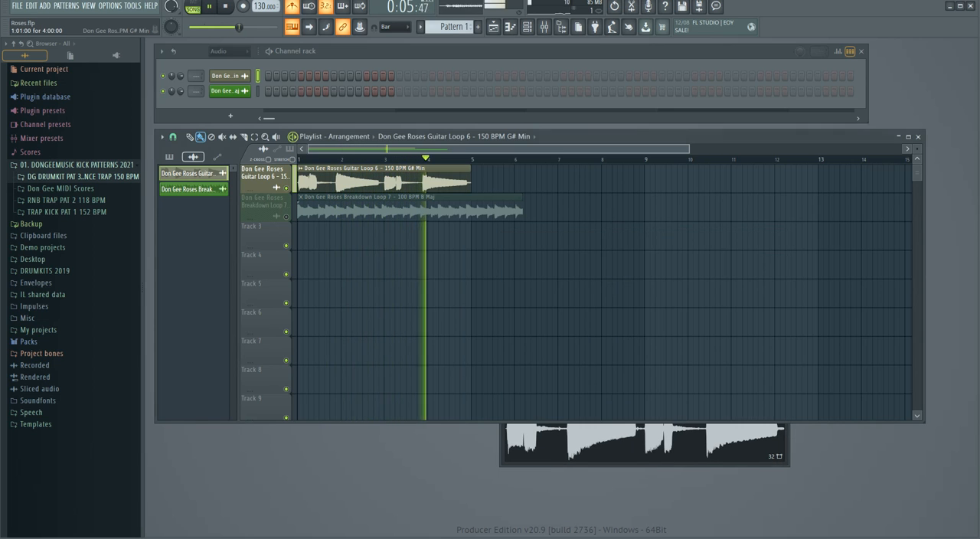
pyautogui.hotkey('ctrl', 'b')
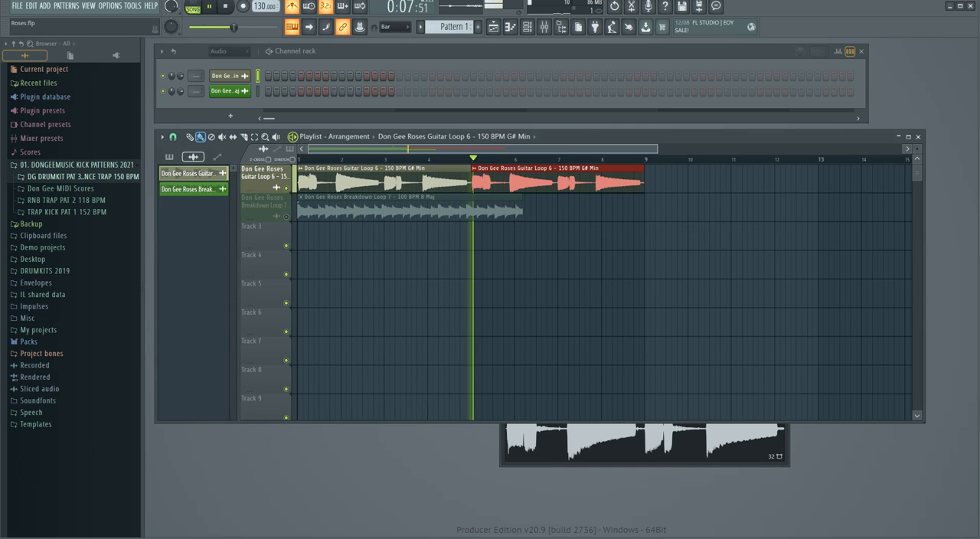
pyautogui.moveTo(656, 149); pyautogui.dragTo(738, 142)
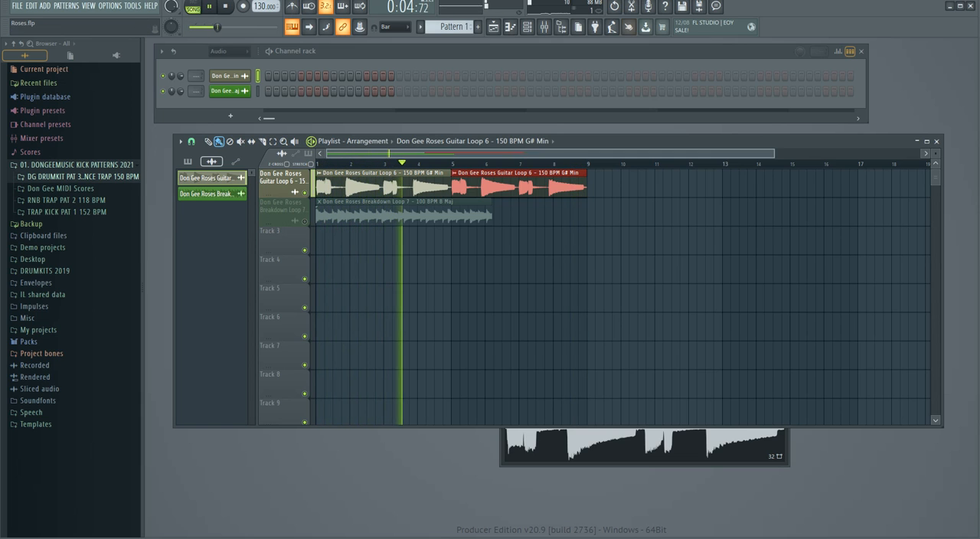
# Bring up the mixer and review the guitar loop's channel settings while it plays, closing the settings window.
pyautogui.click(543, 27)
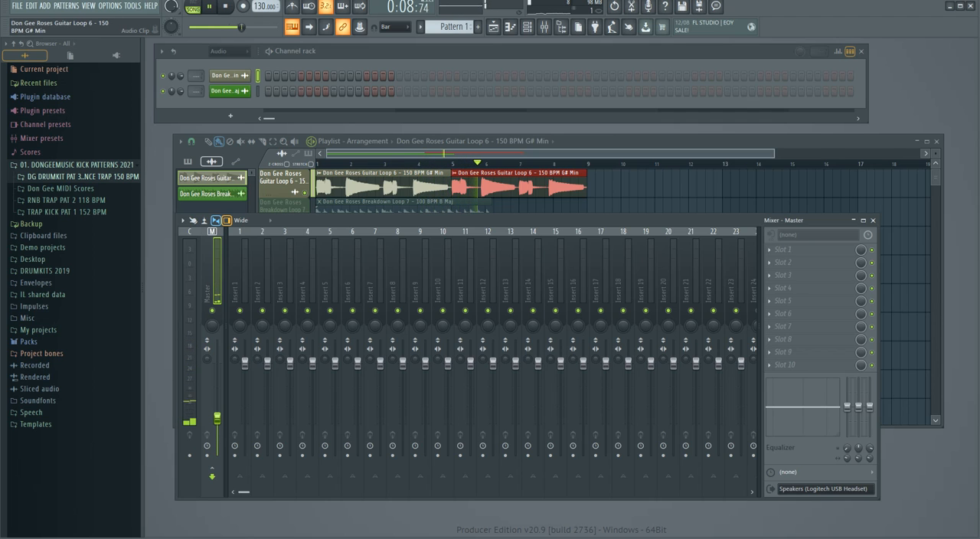
pyautogui.click(229, 76)
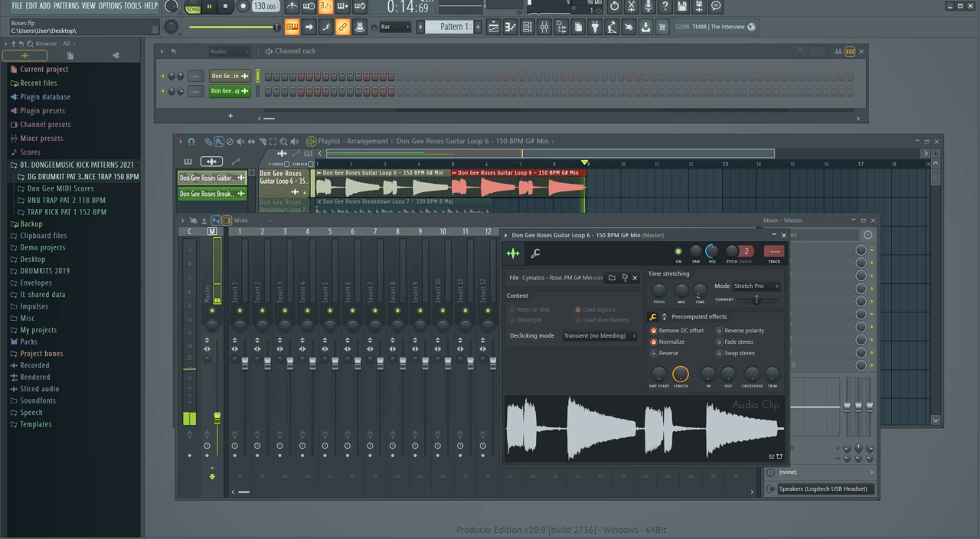
pyautogui.moveTo(667, 235); pyautogui.dragTo(656, 211)
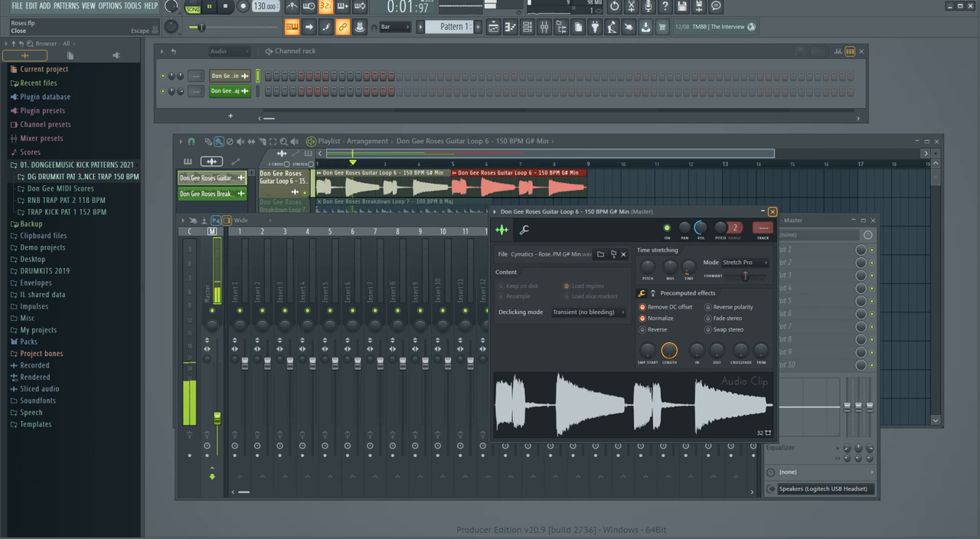
pyautogui.click(772, 211)
# Widen the browser and expand the DG DRUMKIT PAT 3 BOUNCE TRAP 150 BPM folder inside 01. DONGEEMUSIC KICK PATTERNS 2021.
pyautogui.click(77, 165)
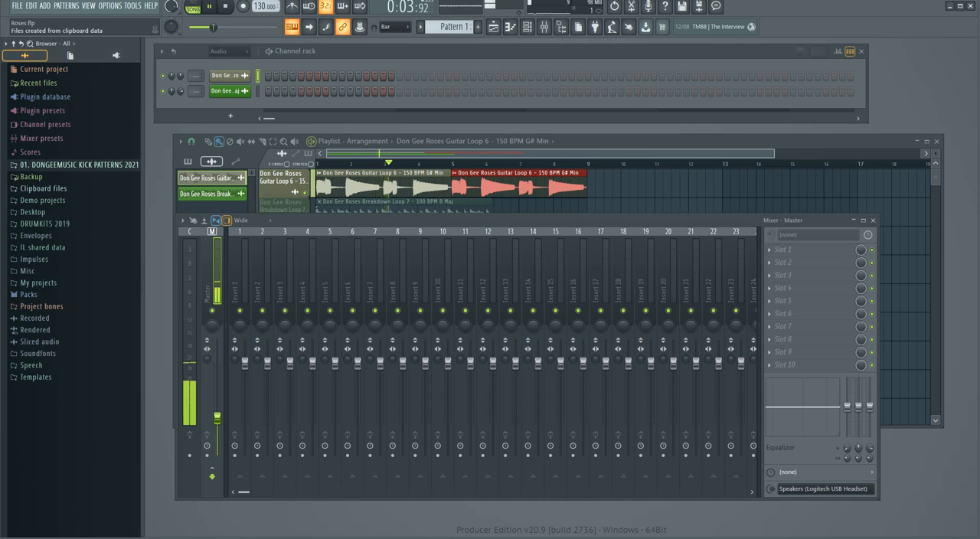
pyautogui.moveTo(142, 165)
pyautogui.mouseDown()
pyautogui.moveTo(173, 164)
pyautogui.moveTo(159, 165)
pyautogui.mouseUp()
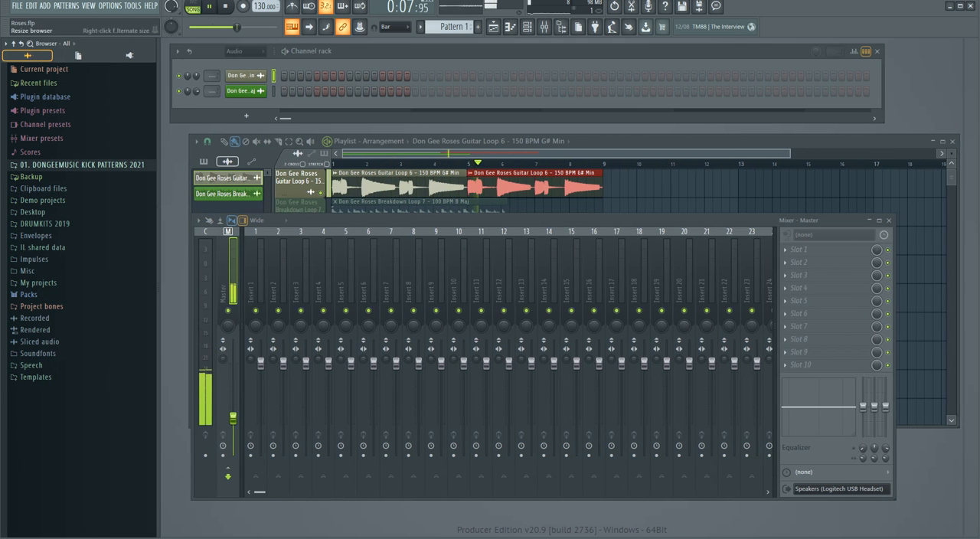
pyautogui.click(79, 164)
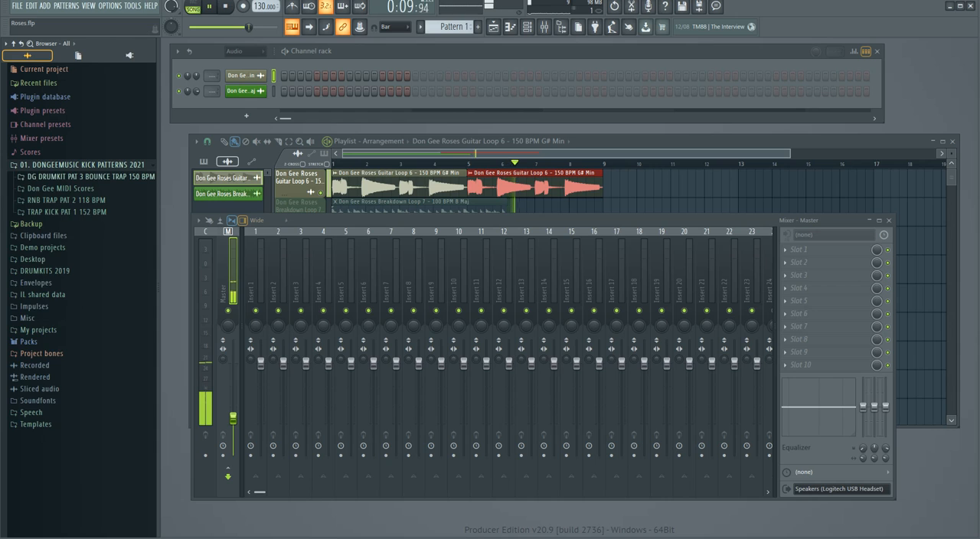
pyautogui.click(86, 177)
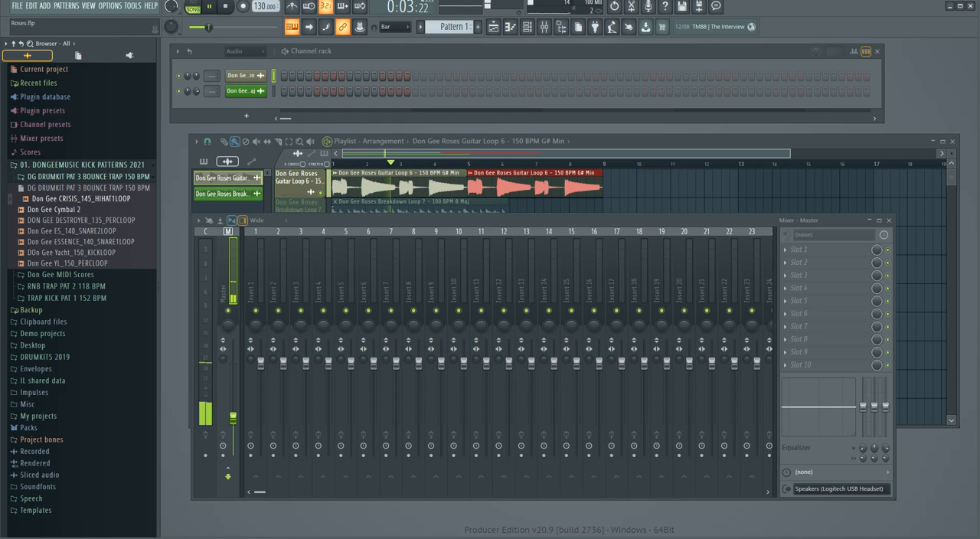
# Add DOn Gee Yacht_150_KICKLOOP to playlist track 3 as an audio clip starting at bar 1.
pyautogui.click(493, 27)
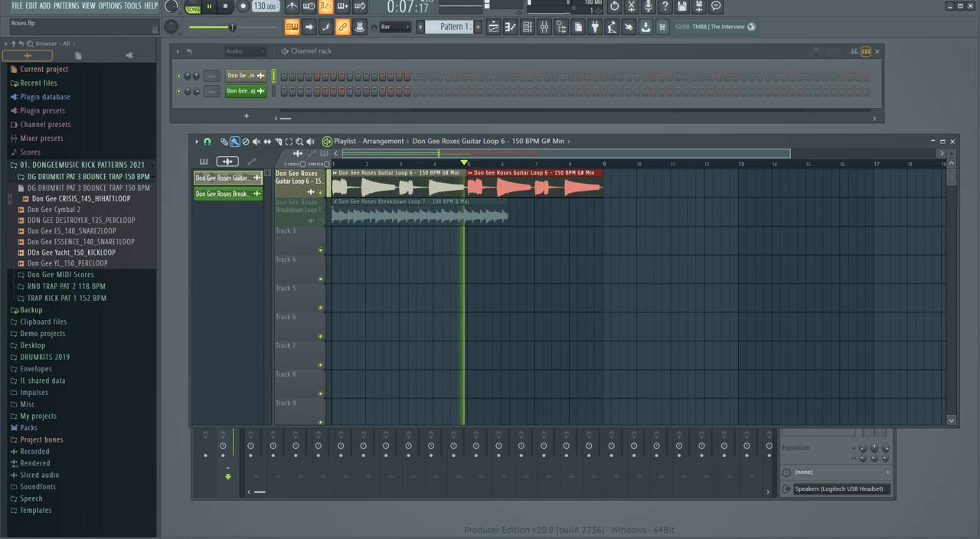
pyautogui.moveTo(74, 252); pyautogui.dragTo(282, 267)
pyautogui.press('Return')
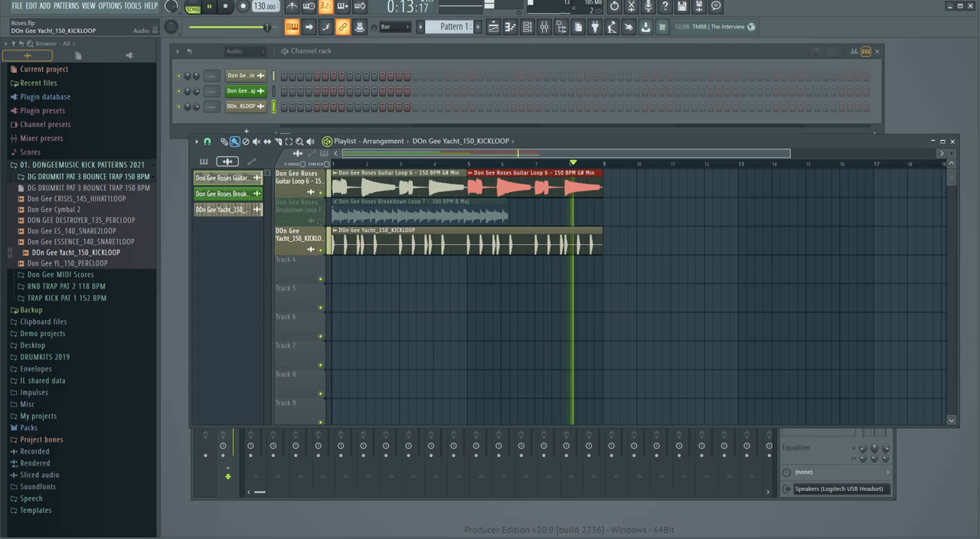
# Set the Yacht kick loop's time-stretching mode to Stretch Pro, check its stretch time options and close its settings.
pyautogui.doubleClick(460, 243)
pyautogui.click(515, 236)
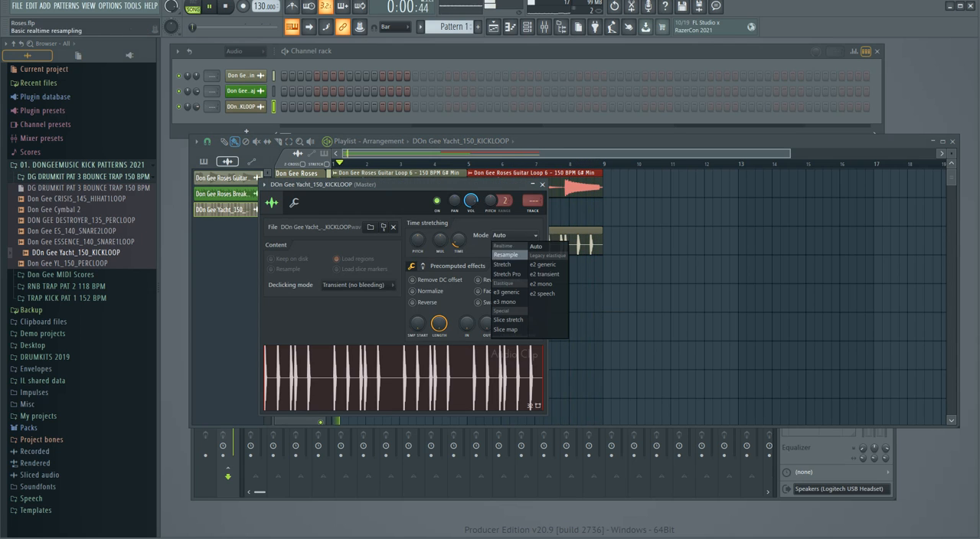
pyautogui.click(507, 273)
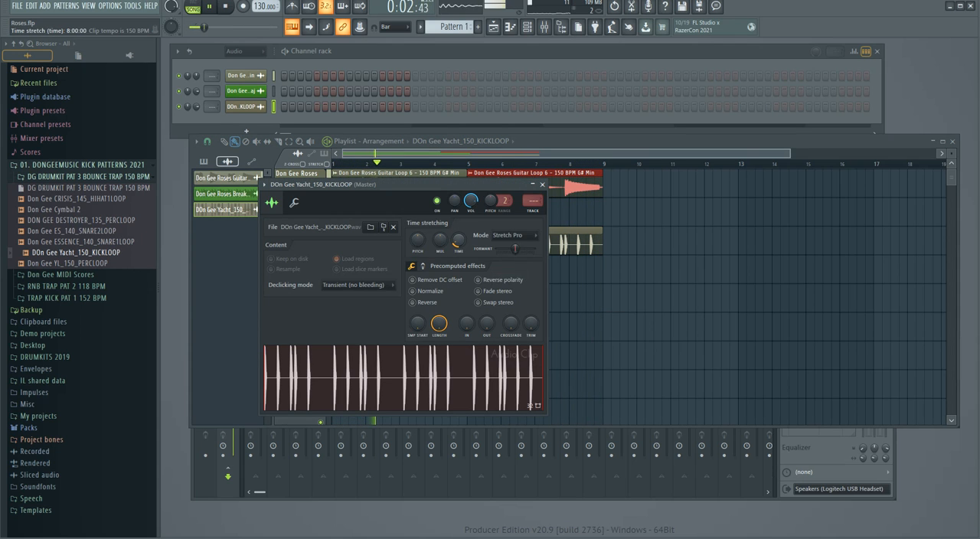
pyautogui.rightClick(459, 243)
pyautogui.click(475, 329)
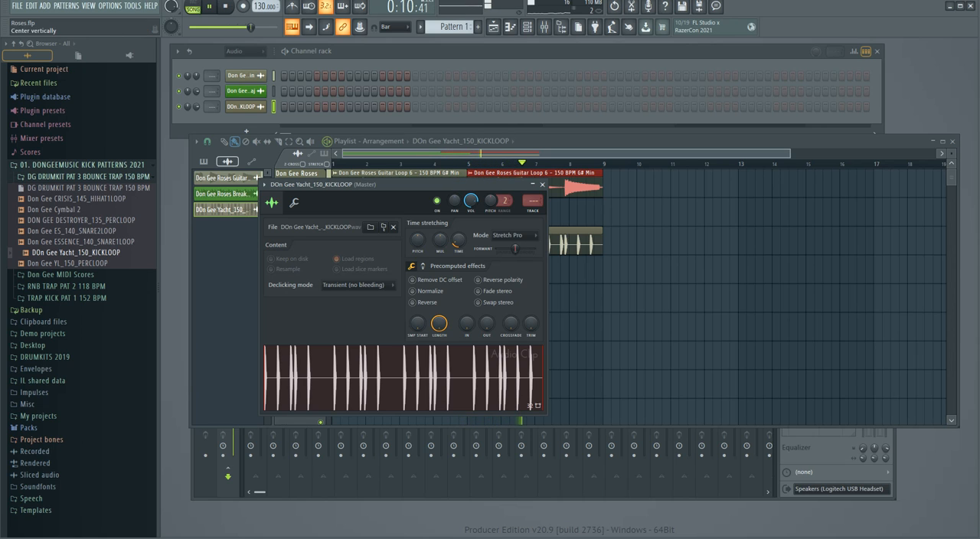
pyautogui.click(542, 184)
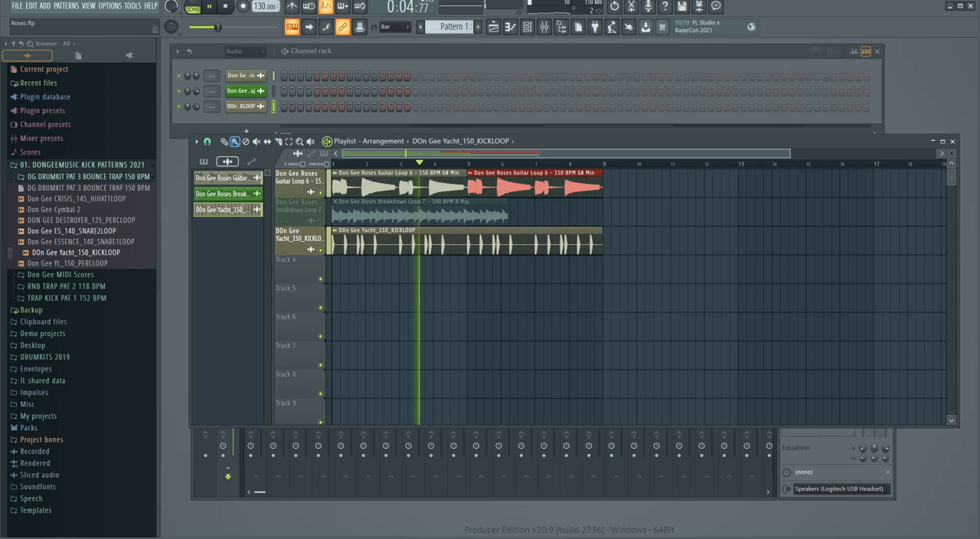
# Audition the two snare loops and add Don Gee ES_140_SNARE2LOOP to track 4 as an audio clip from bar 1.
pyautogui.click(72, 231)
pyautogui.click(81, 242)
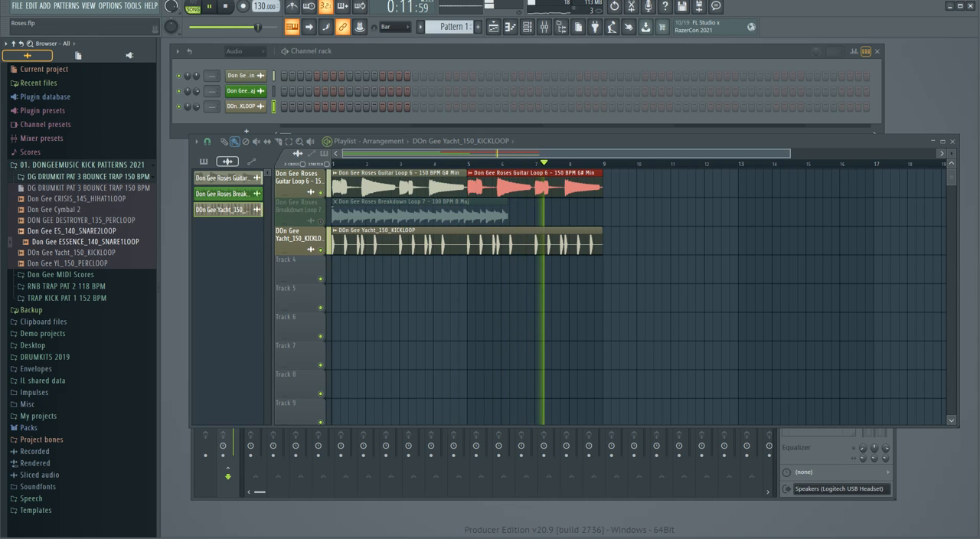
pyautogui.moveTo(77, 231); pyautogui.dragTo(336, 272)
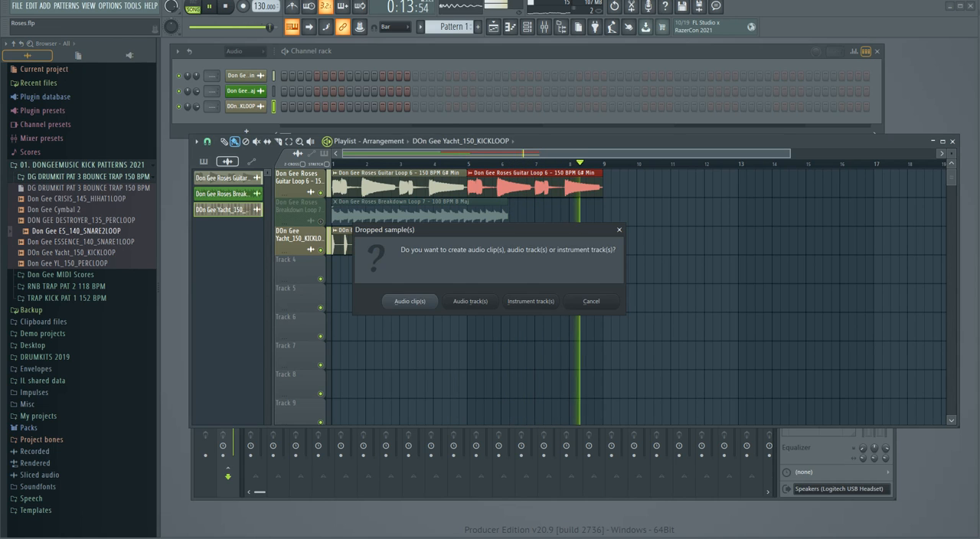
pyautogui.press('Return')
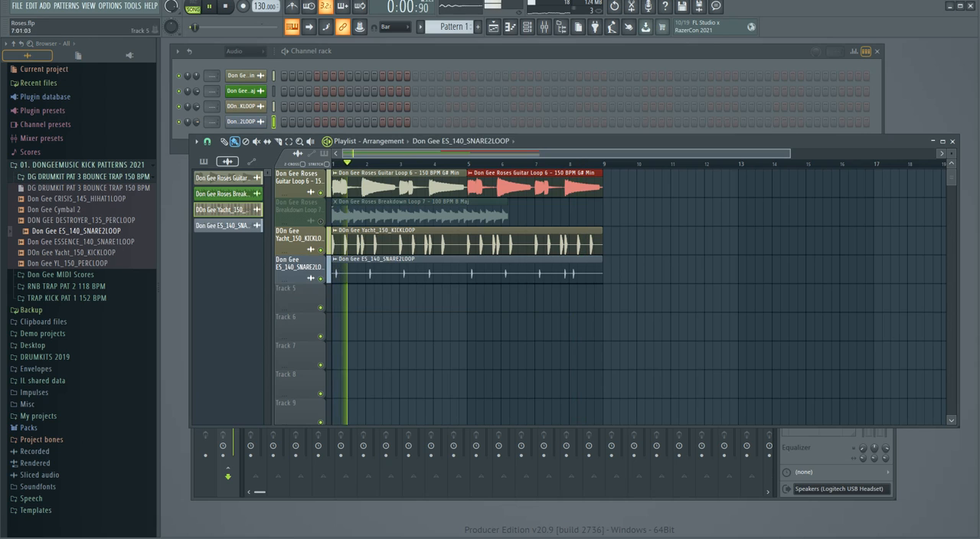
# Set the ES snare loop to Stretch Pro, enable Remove DC offset and Normalize, and close its settings.
pyautogui.doubleClick(407, 269)
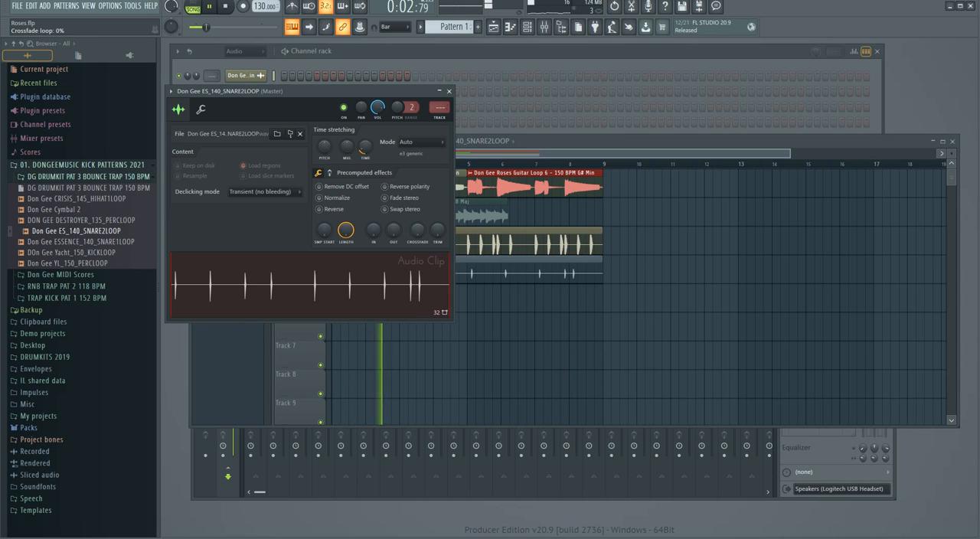
pyautogui.click(420, 142)
pyautogui.click(415, 181)
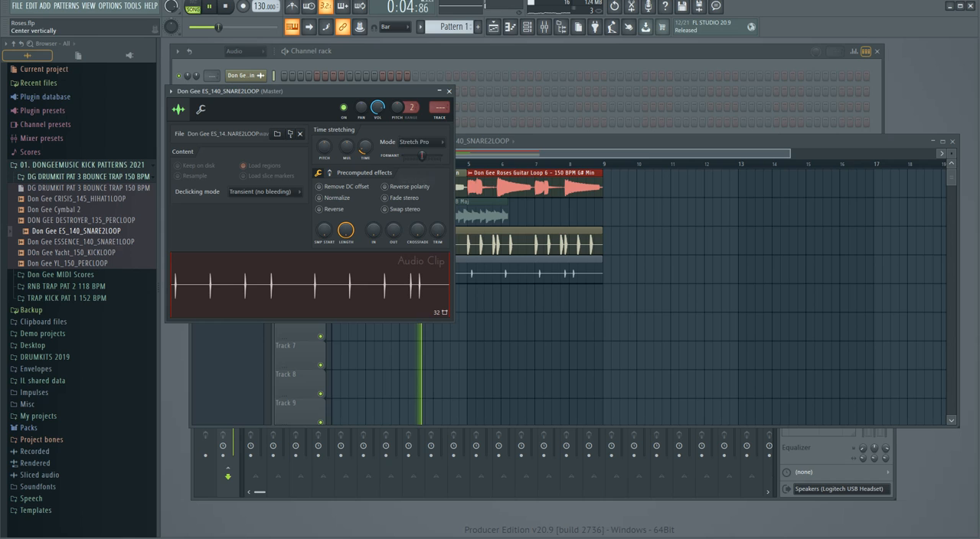
pyautogui.click(320, 197)
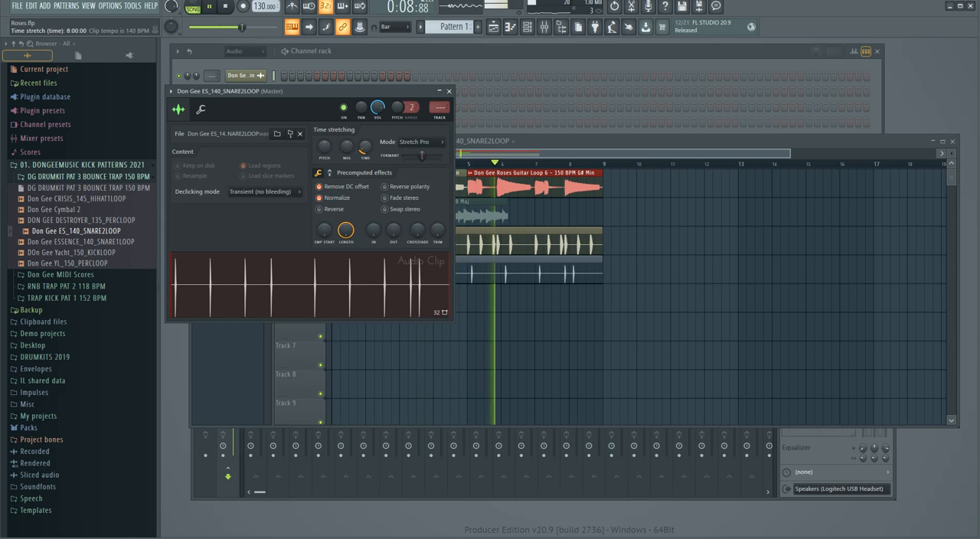
pyautogui.moveTo(230, 91); pyautogui.dragTo(543, 73)
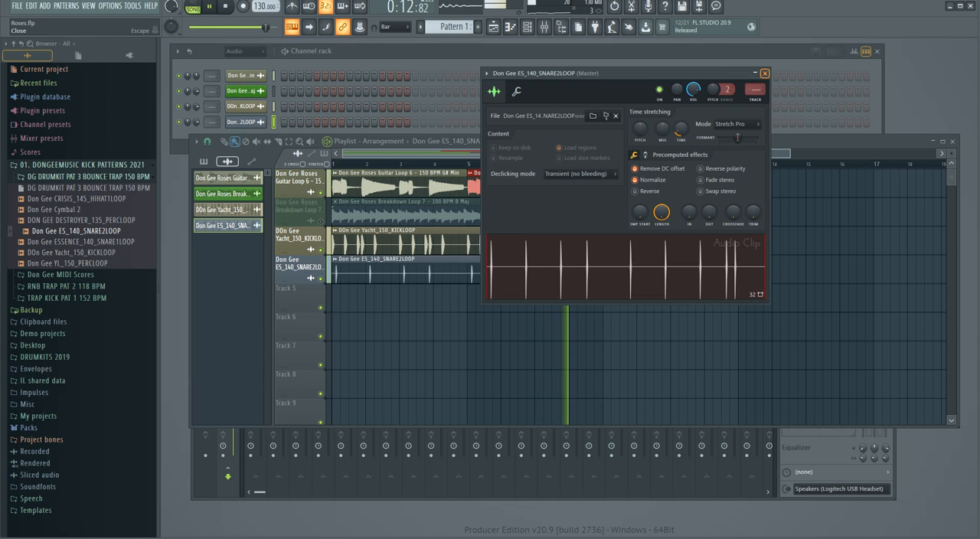
pyautogui.click(763, 72)
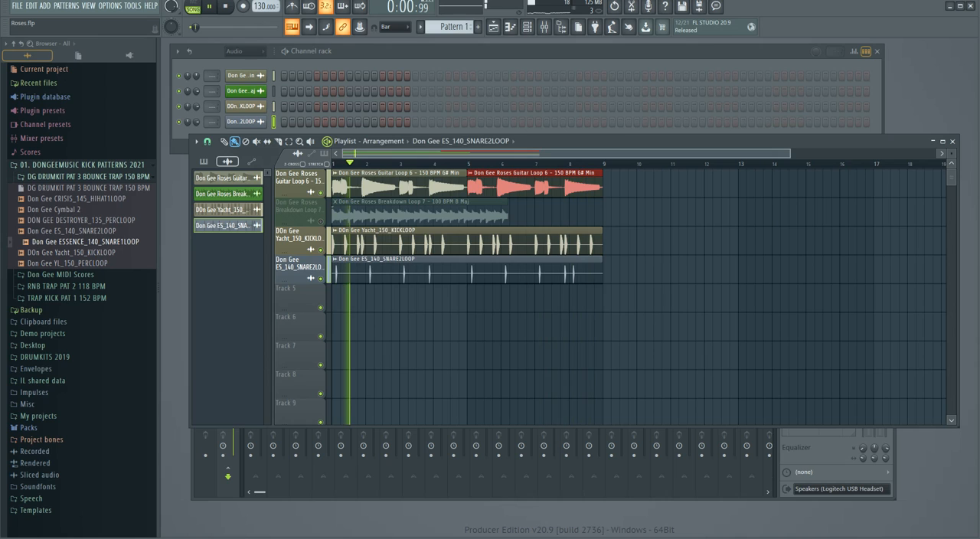
# Add Don Gee ESSENCE_140_SNARE1LOOP to track 5 from bar 1 and set it to Stretch Pro with Remove DC offset and Normalize enabled.
pyautogui.moveTo(85, 242); pyautogui.dragTo(337, 298)
pyautogui.click(410, 300)
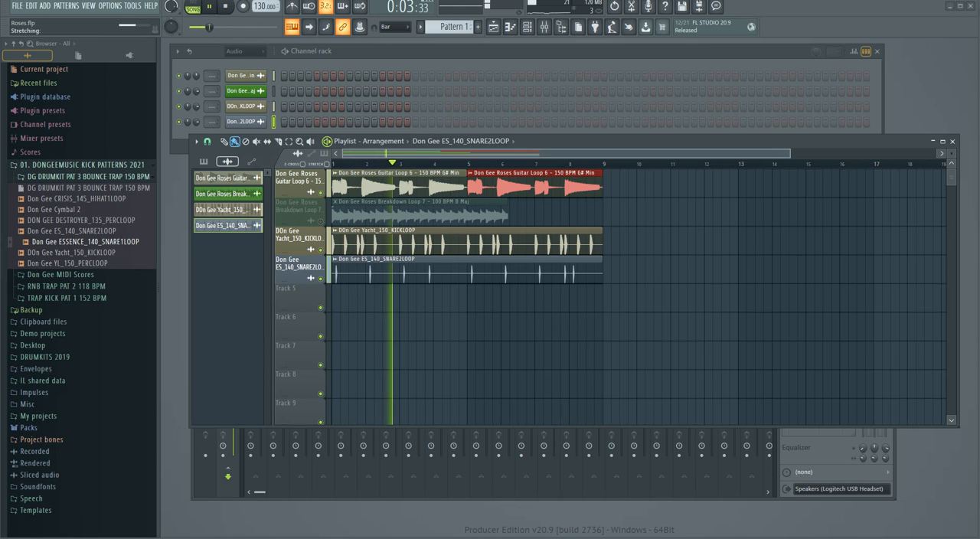
pyautogui.doubleClick(409, 300)
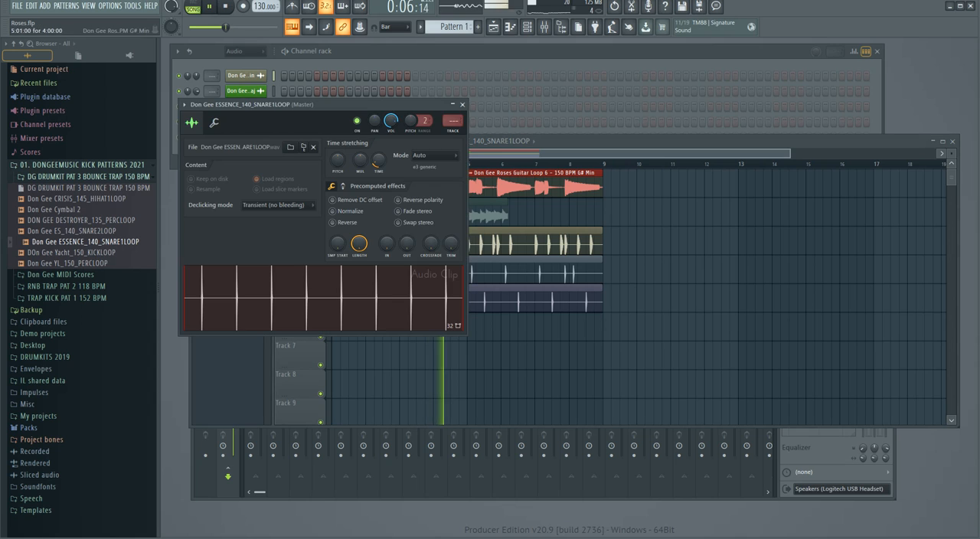
pyautogui.click(434, 156)
pyautogui.click(426, 193)
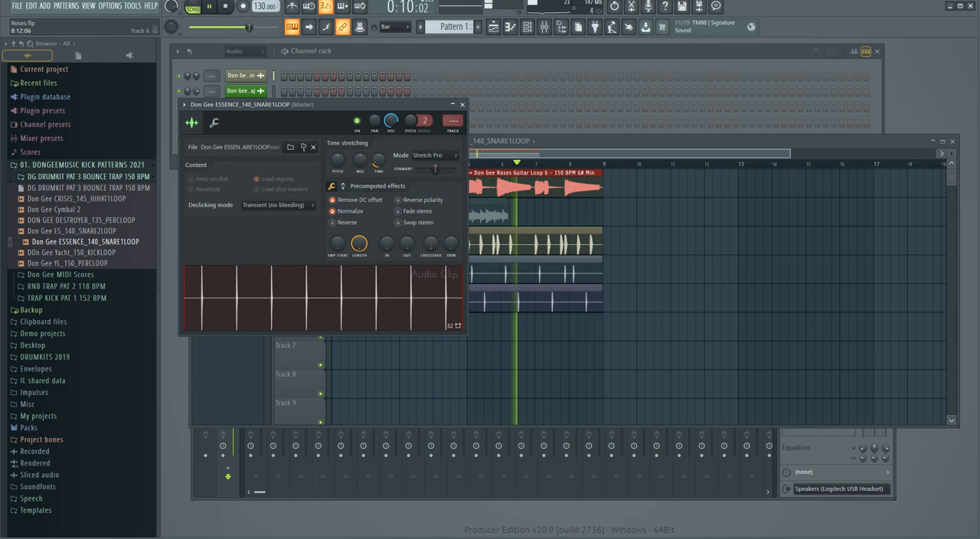
pyautogui.moveTo(369, 105); pyautogui.dragTo(734, 135)
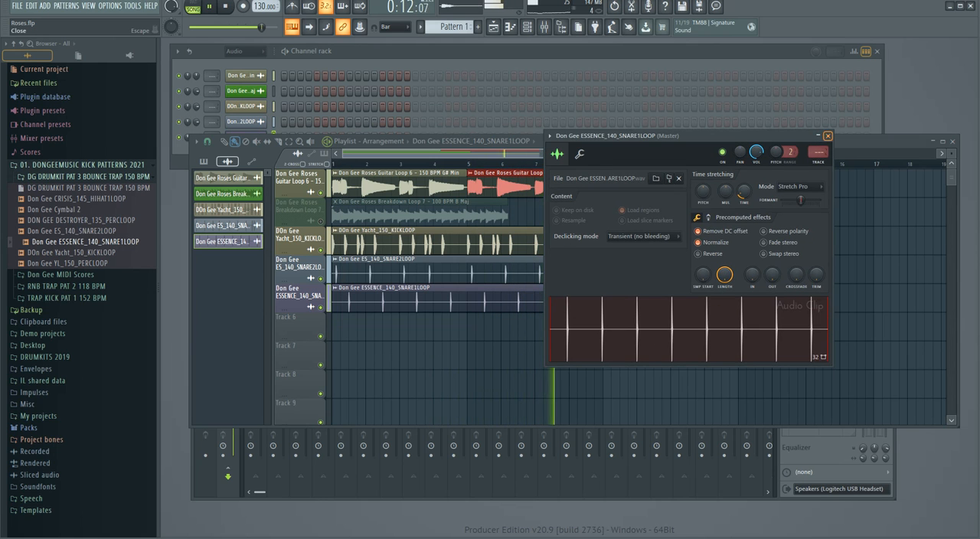
pyautogui.click(828, 134)
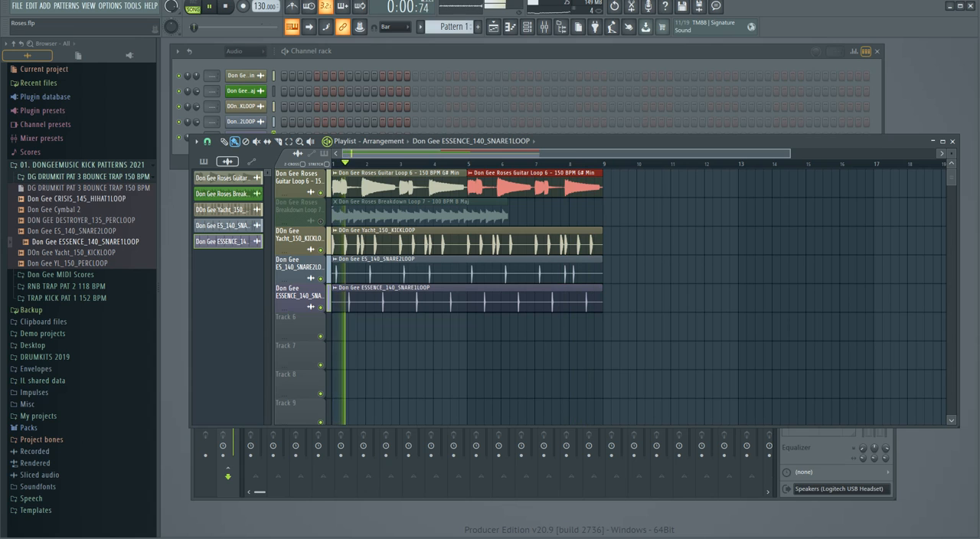
# Add Don Gee CRISIS_145_HIHAT1LOOP to track 6 as an audio clip from bar 1 and set it to Stretch Pro with Remove DC offset.
pyautogui.moveTo(76, 198); pyautogui.dragTo(290, 356)
pyautogui.press('Return')
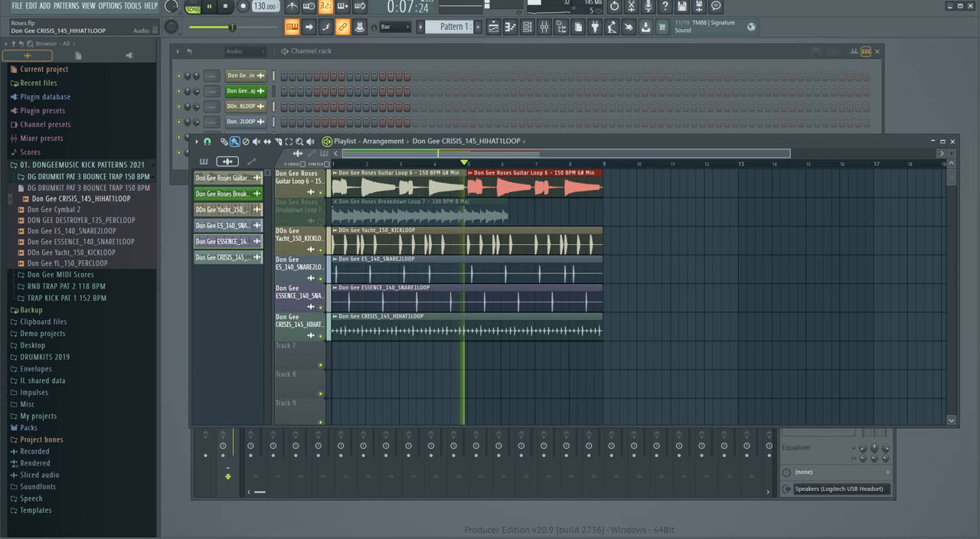
pyautogui.doubleClick(398, 317)
pyautogui.moveTo(422, 116); pyautogui.dragTo(608, 133)
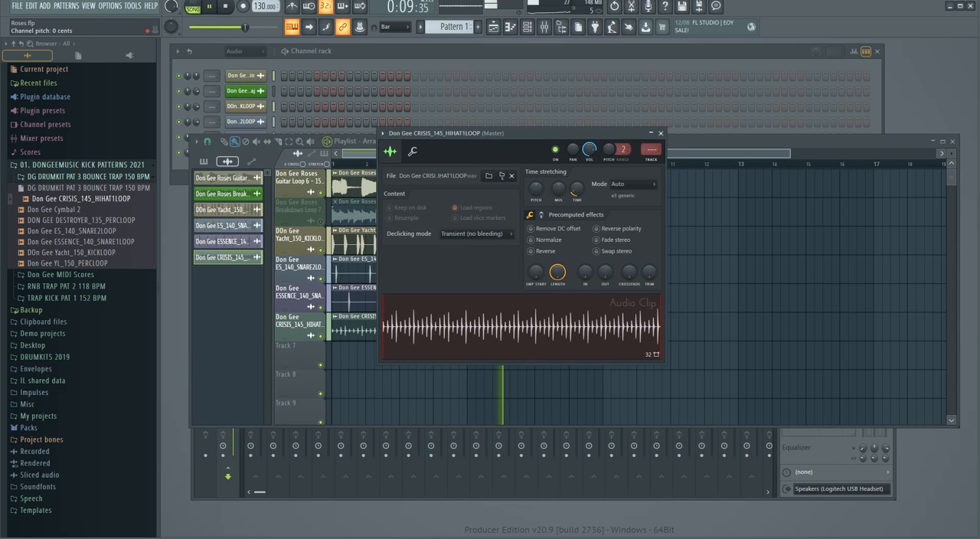
pyautogui.click(632, 183)
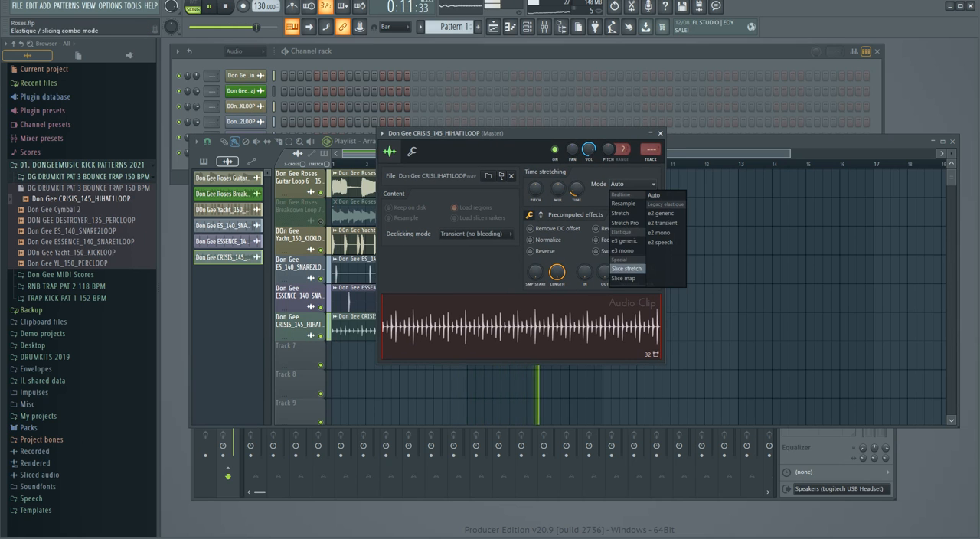
pyautogui.click(624, 223)
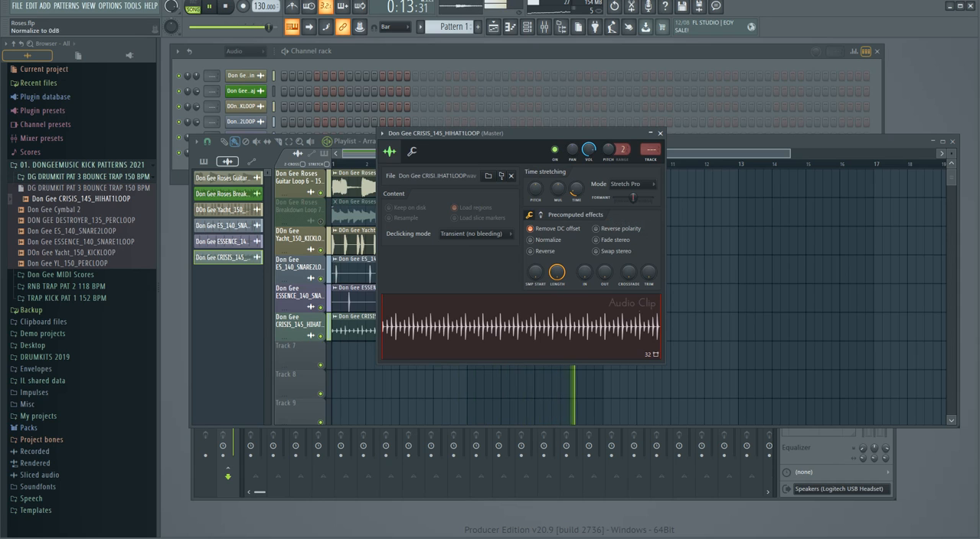
# Normalize the CRISIS hi-hat loop, lower its channel volume to 53% and close its settings.
pyautogui.click(530, 239)
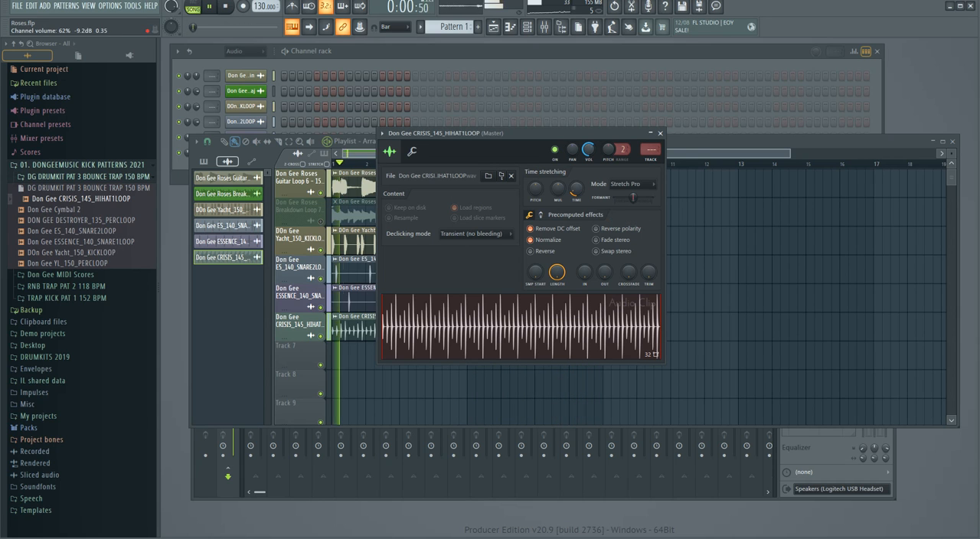
pyautogui.moveTo(459, 133); pyautogui.dragTo(643, 143)
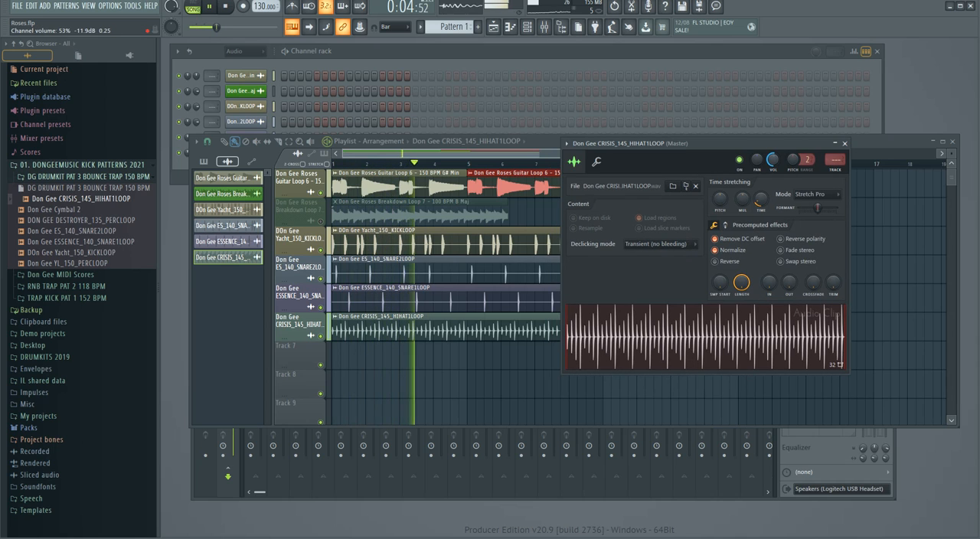
pyautogui.click(844, 143)
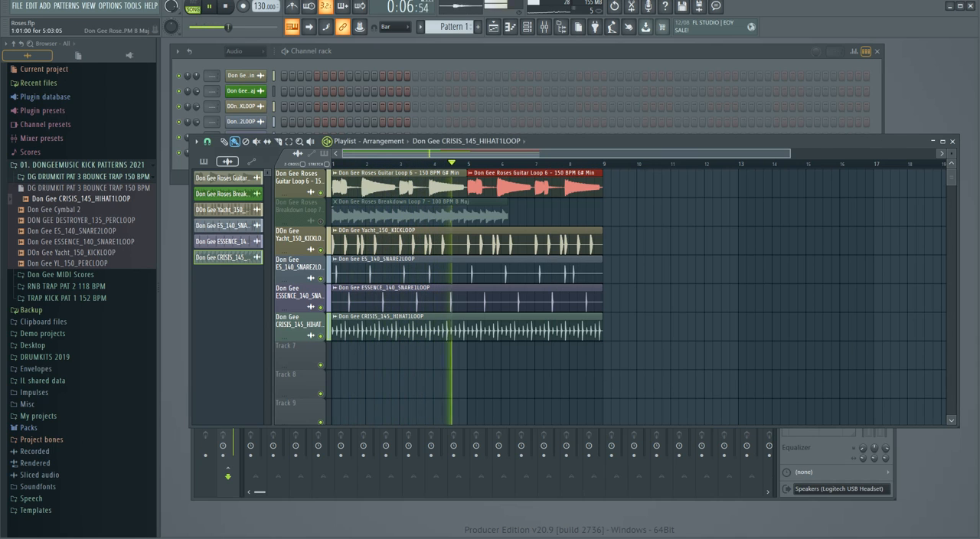
# Unmute the Roses Breakdown loop on track 2 and set it to Stretch Pro with Remove DC offset and Normalize enabled.
pyautogui.click(320, 221)
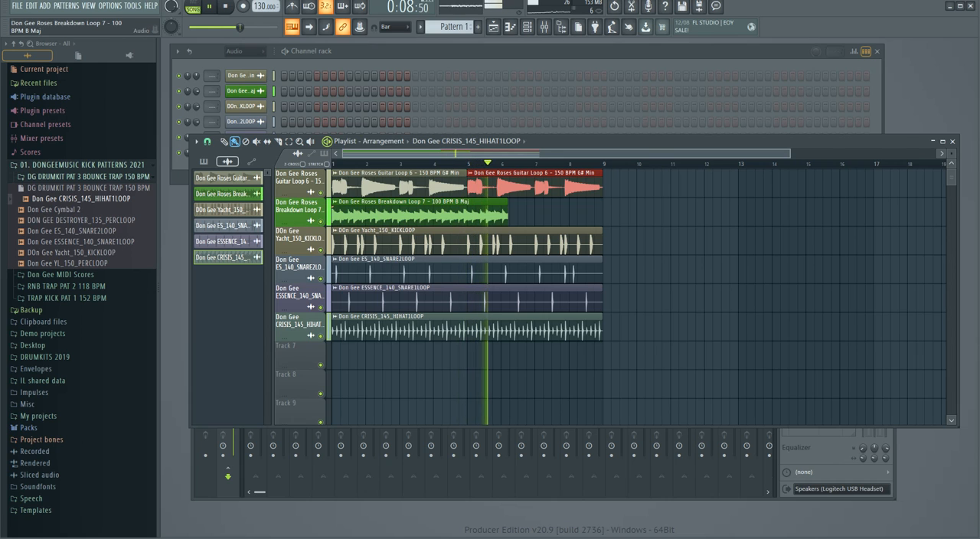
pyautogui.doubleClick(433, 215)
pyautogui.click(487, 209)
pyautogui.click(481, 247)
pyautogui.click(389, 253)
pyautogui.click(389, 265)
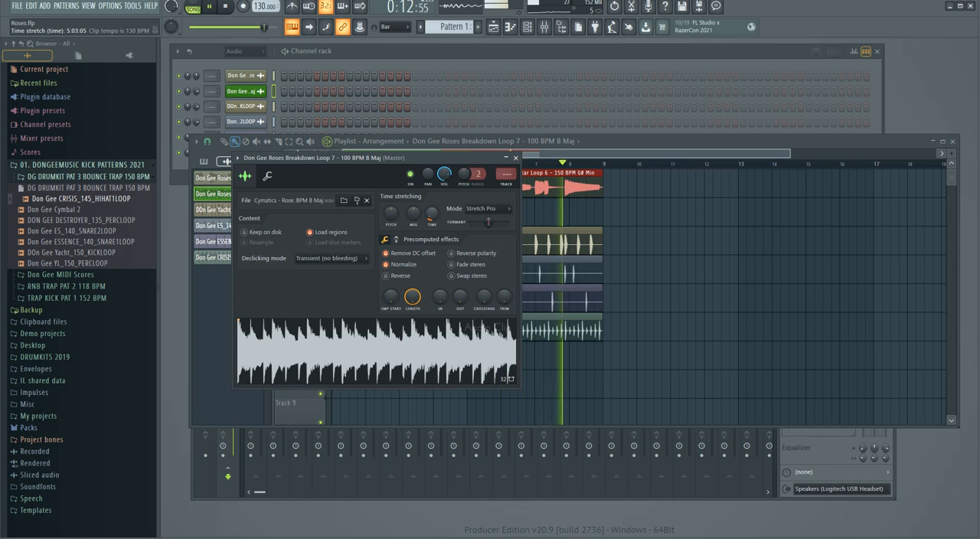
pyautogui.click(387, 264)
# Time-stretch the Roses Breakdown loop to span 8 bars, set its channel volume to 54% and close its settings.
pyautogui.moveTo(433, 215); pyautogui.dragTo(432, 207)
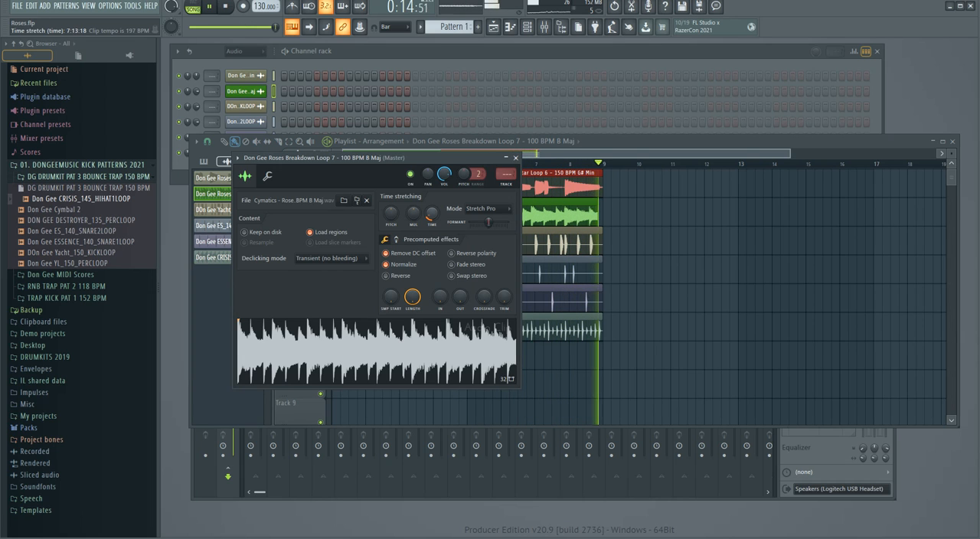
pyautogui.moveTo(434, 158); pyautogui.dragTo(612, 166)
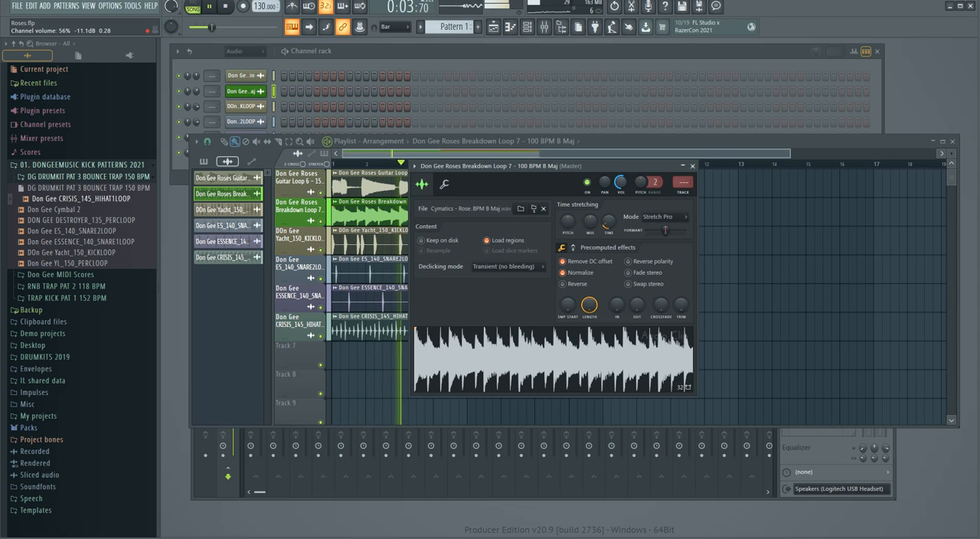
pyautogui.moveTo(611, 166); pyautogui.dragTo(695, 139)
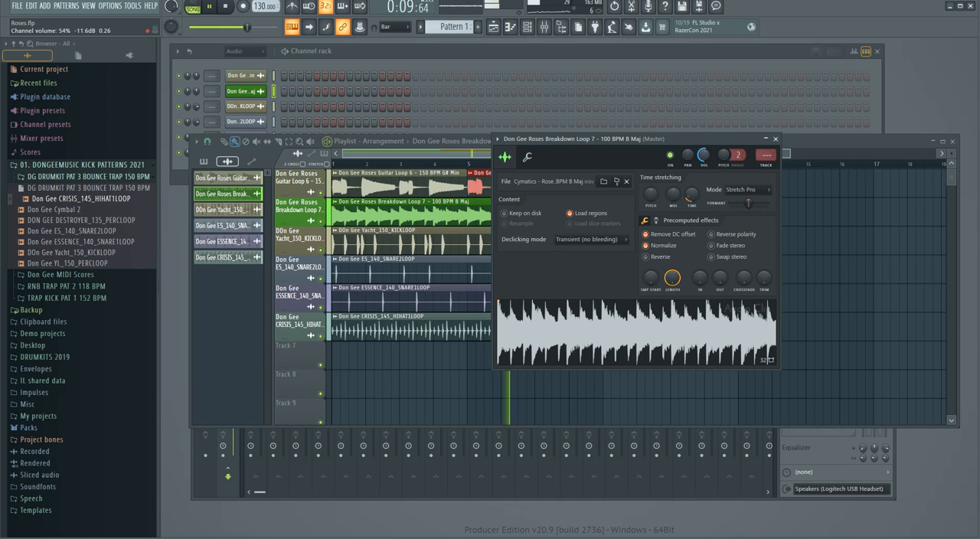
pyautogui.click(774, 139)
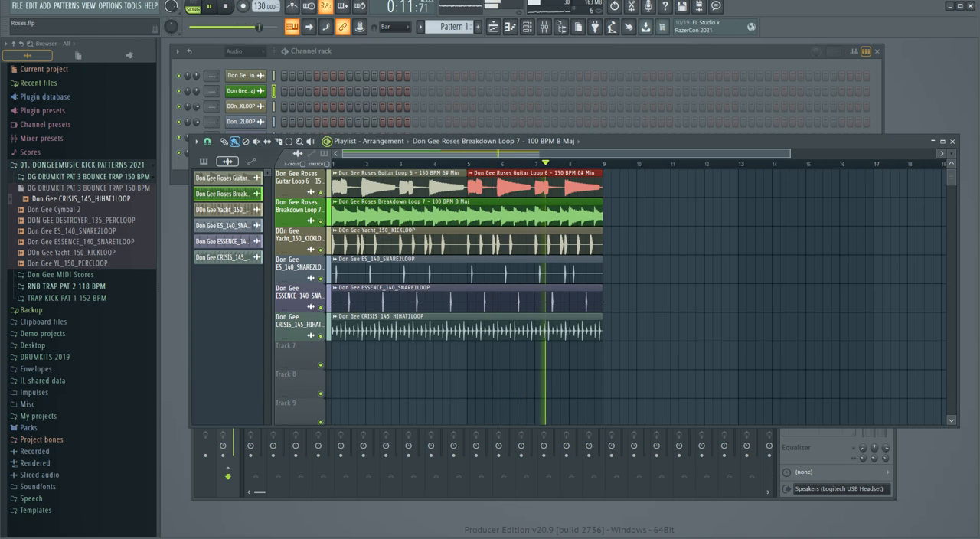
# Raise the project tempo to 140 BPM.
pyautogui.scroll(3, 265, 6)
pyautogui.scroll(6, 265, 6)
pyautogui.scroll(1, 265, 6)
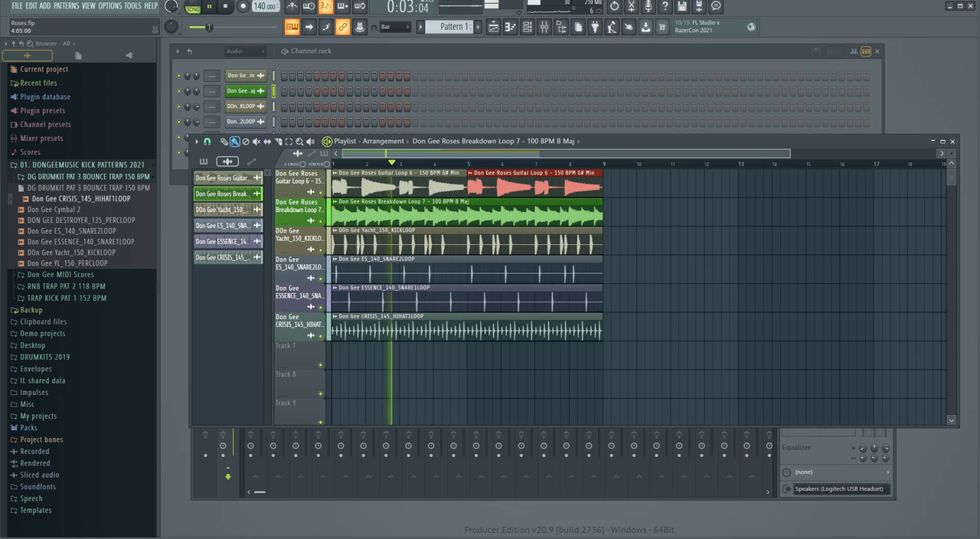
# Move the playlist window up and add an OCTANE instrument channel to the channel rack.
pyautogui.moveTo(612, 141); pyautogui.dragTo(611, 112)
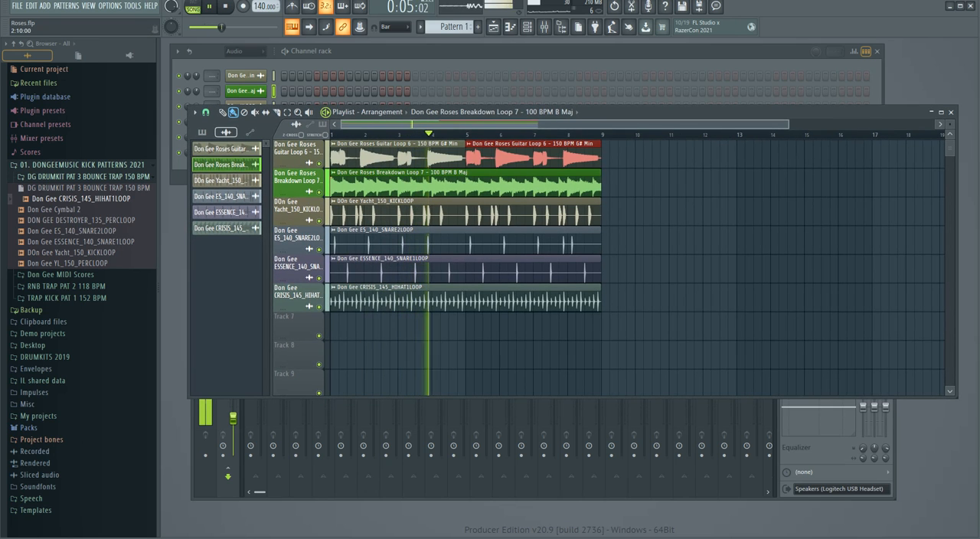
pyautogui.click(376, 51)
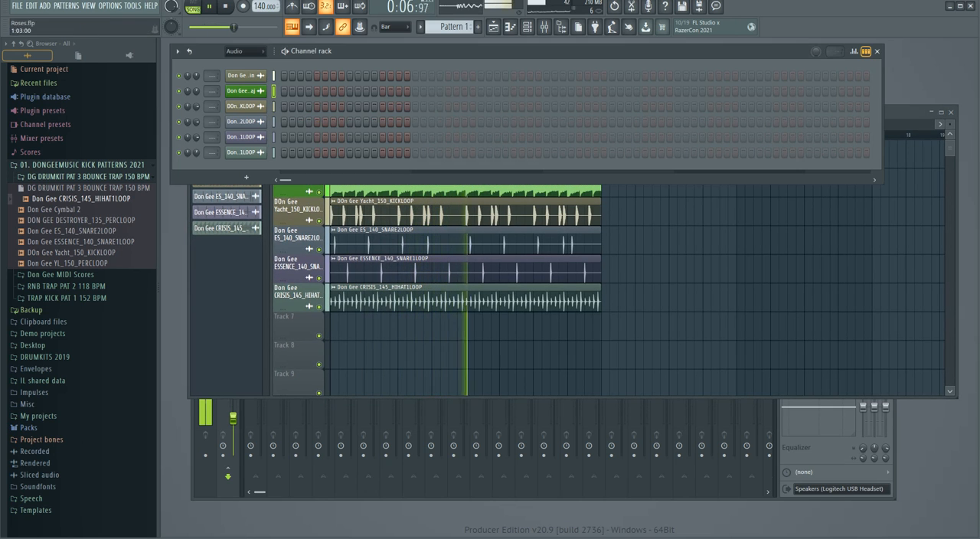
pyautogui.click(300, 354)
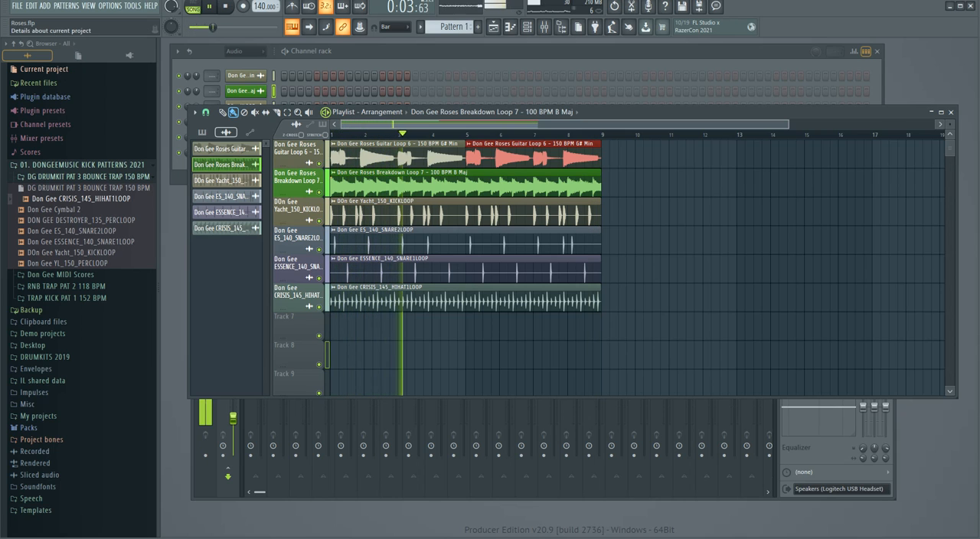
pyautogui.press('F6')
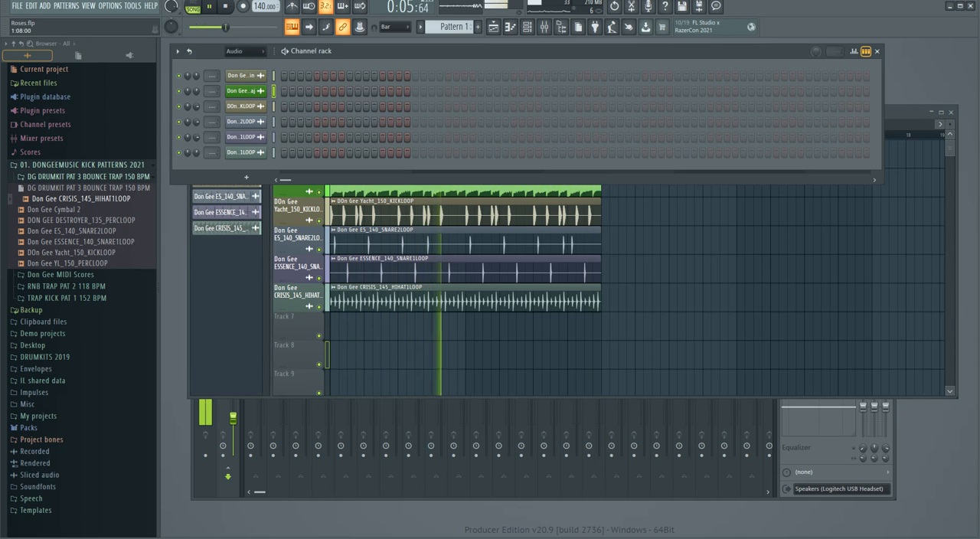
pyautogui.click(246, 176)
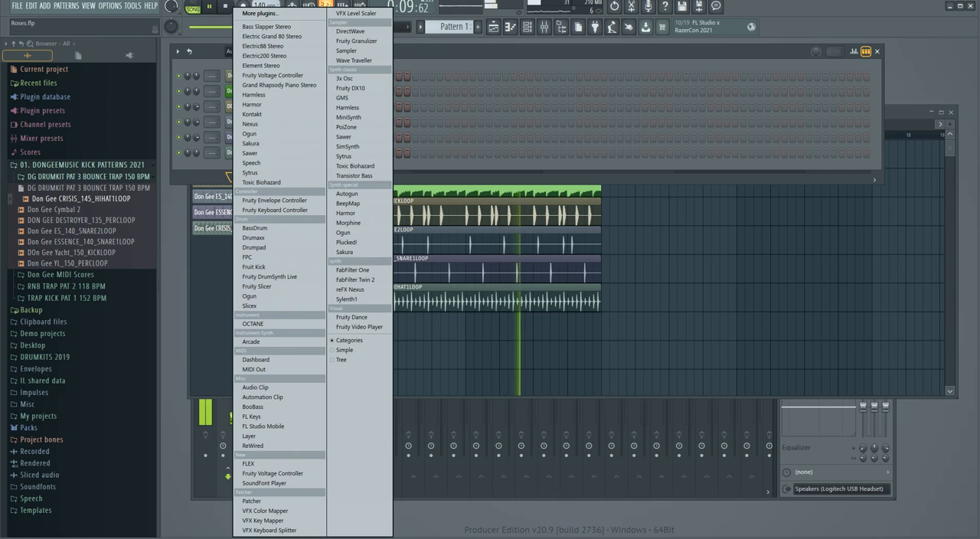
pyautogui.click(253, 323)
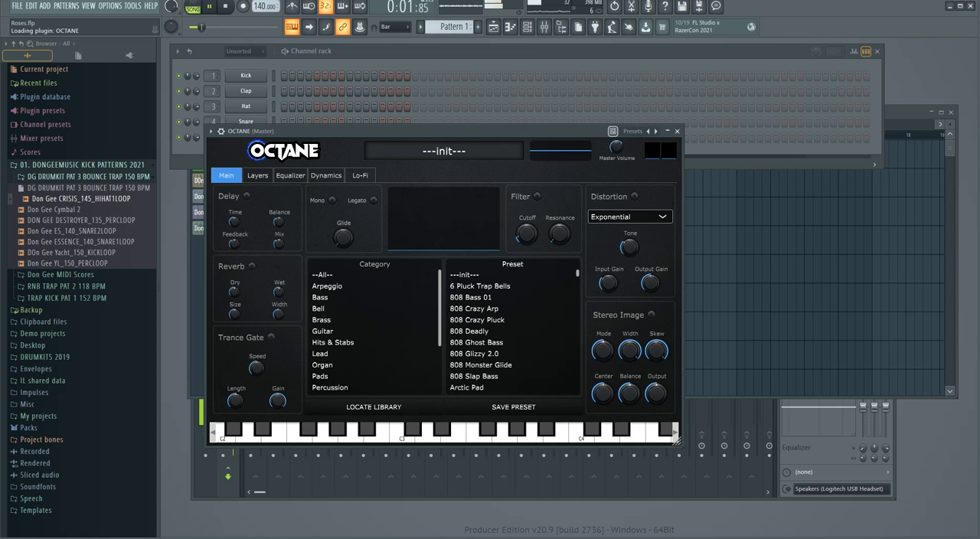
pyautogui.moveTo(428, 131); pyautogui.dragTo(497, 127)
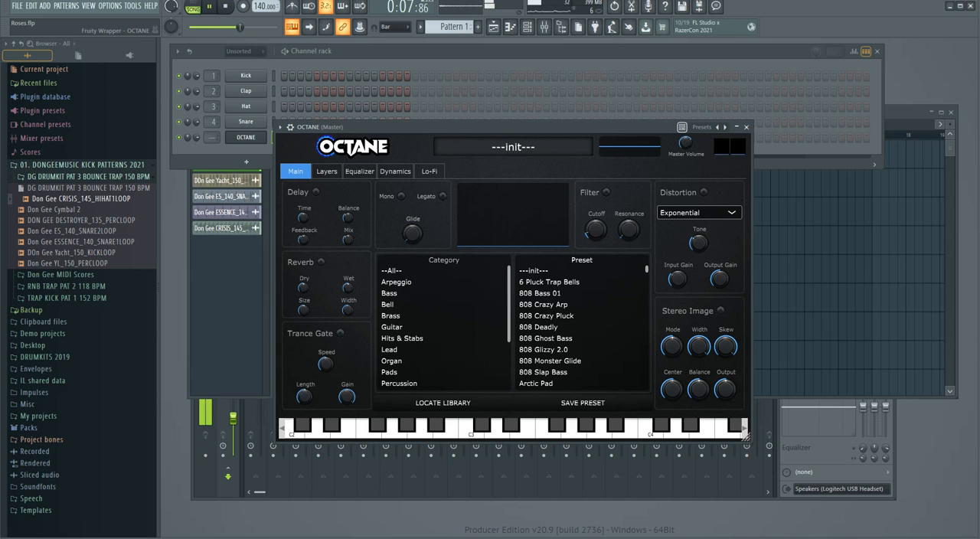
# Bring up the mixer, load OCTANE's 808 Monster Glide preset from the Bass category and close the instrument window.
pyautogui.press('F9')
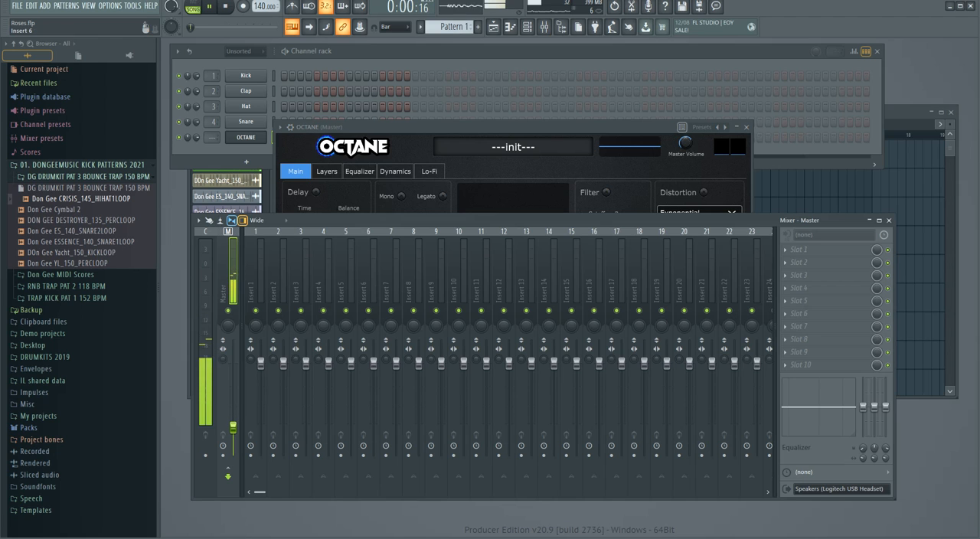
pyautogui.moveTo(490, 127); pyautogui.dragTo(487, 83)
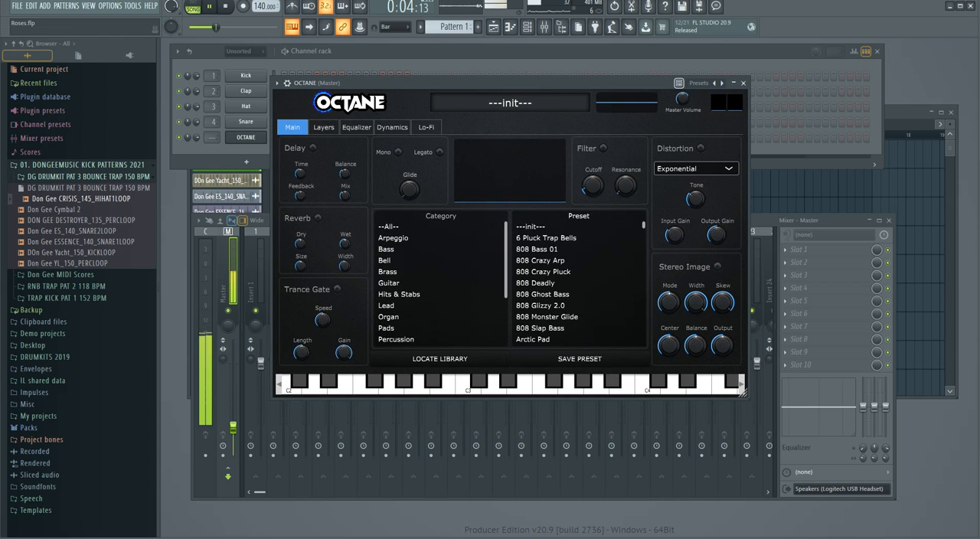
pyautogui.click(405, 249)
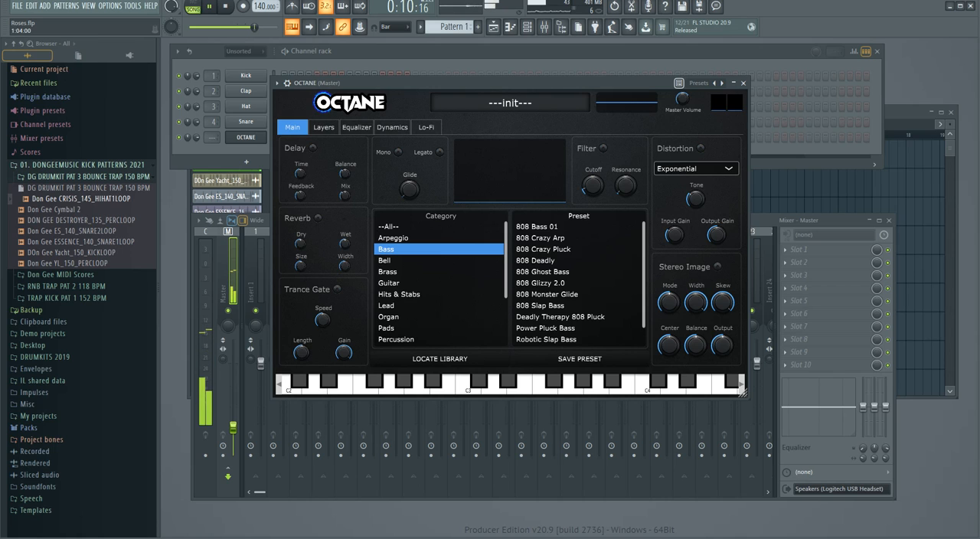
pyautogui.moveTo(644, 275)
pyautogui.mouseDown()
pyautogui.moveTo(644, 292)
pyautogui.moveTo(643, 274)
pyautogui.mouseUp()
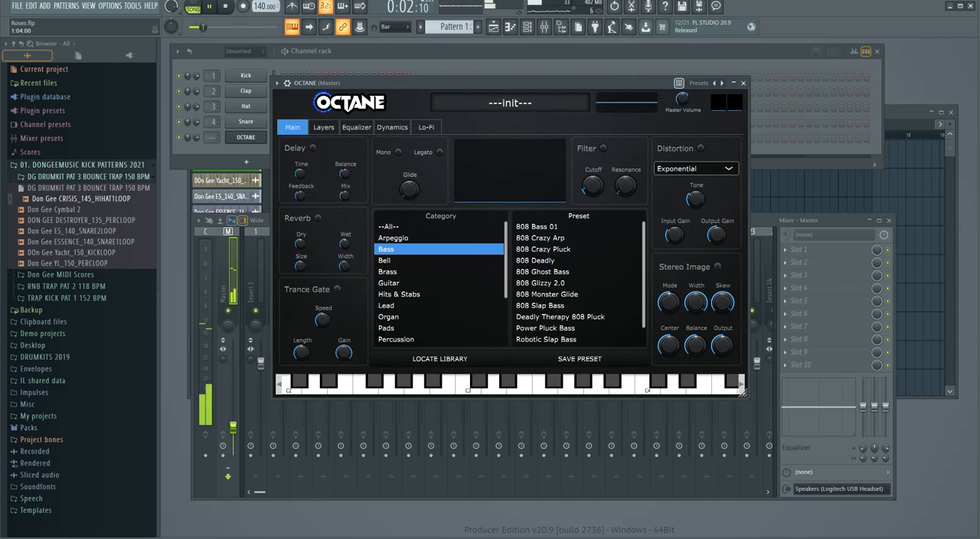
pyautogui.click(547, 294)
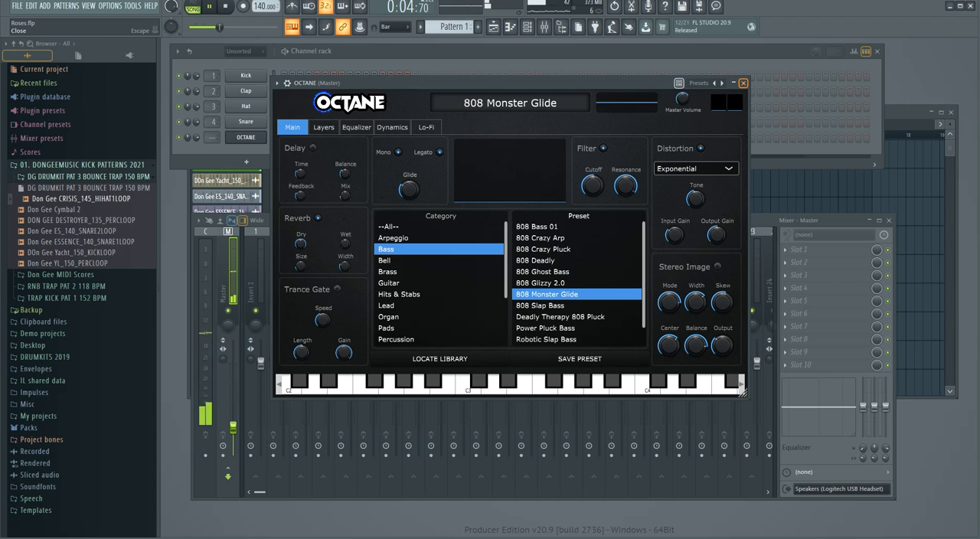
pyautogui.click(742, 83)
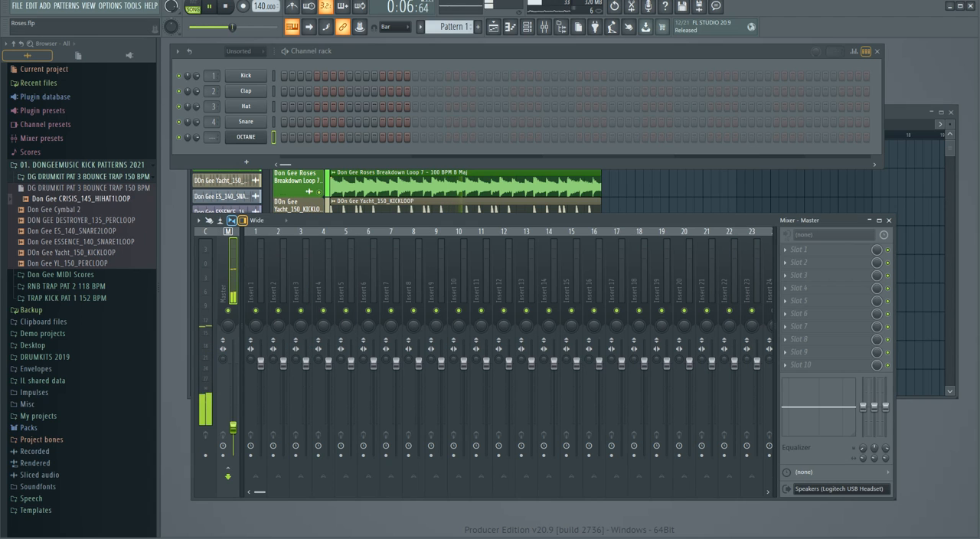
# Place Pattern 1 on playlist track 7 from bar 1, extend it to the end of bar 8 and return to the channel rack.
pyautogui.click(494, 26)
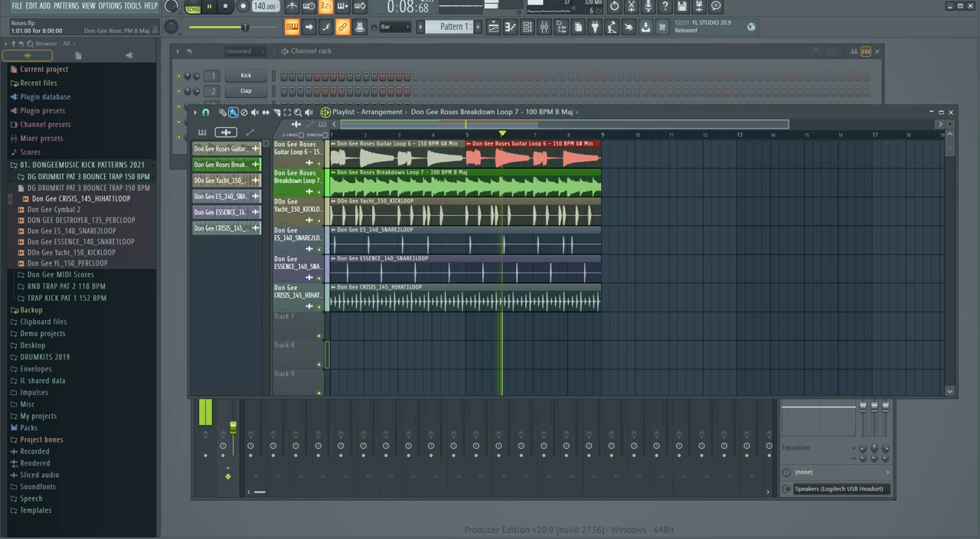
pyautogui.click(493, 112)
pyautogui.click(445, 197)
pyautogui.click(364, 326)
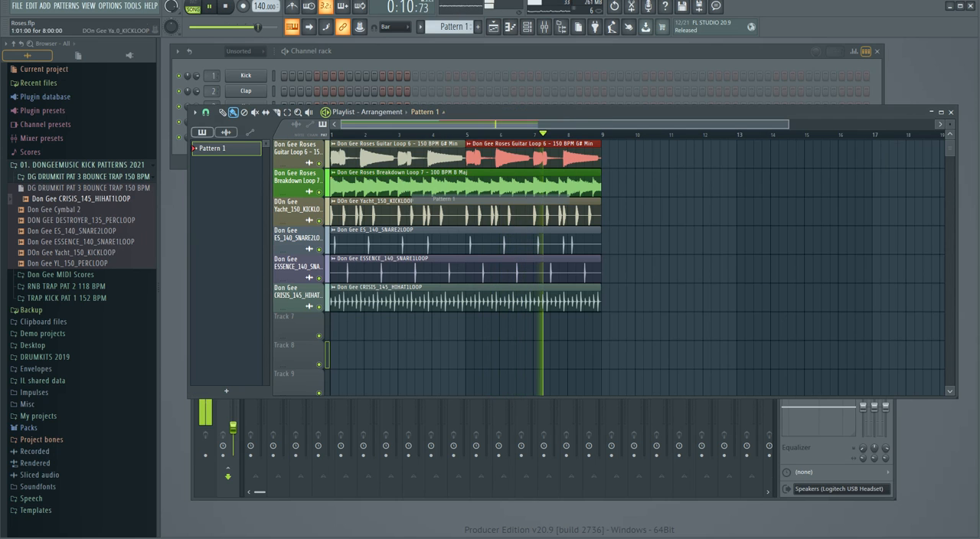
pyautogui.moveTo(363, 327); pyautogui.dragTo(601, 328)
pyautogui.click(566, 52)
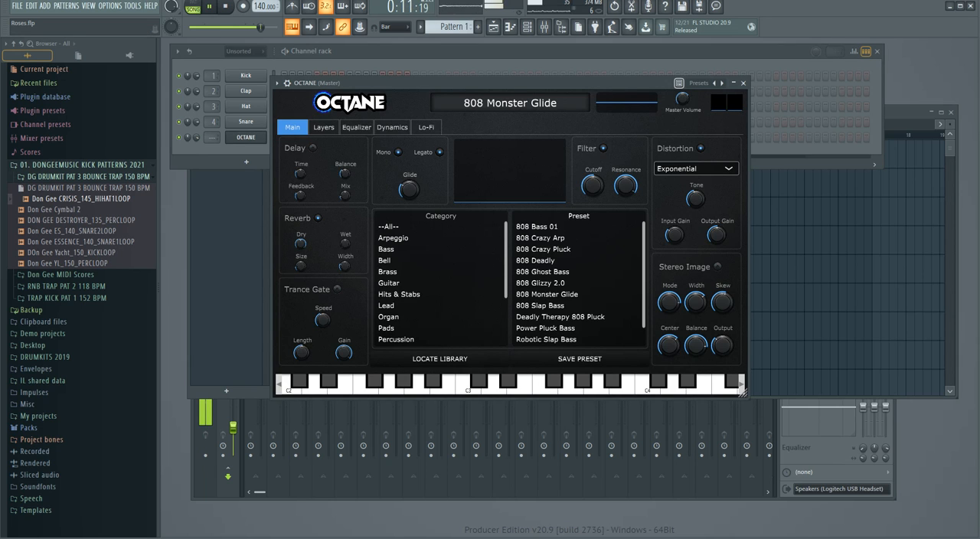
# Move the OCTANE instrument window aside, close it and open the OCTANE channel's piano roll.
pyautogui.moveTo(321, 83); pyautogui.dragTo(398, 70)
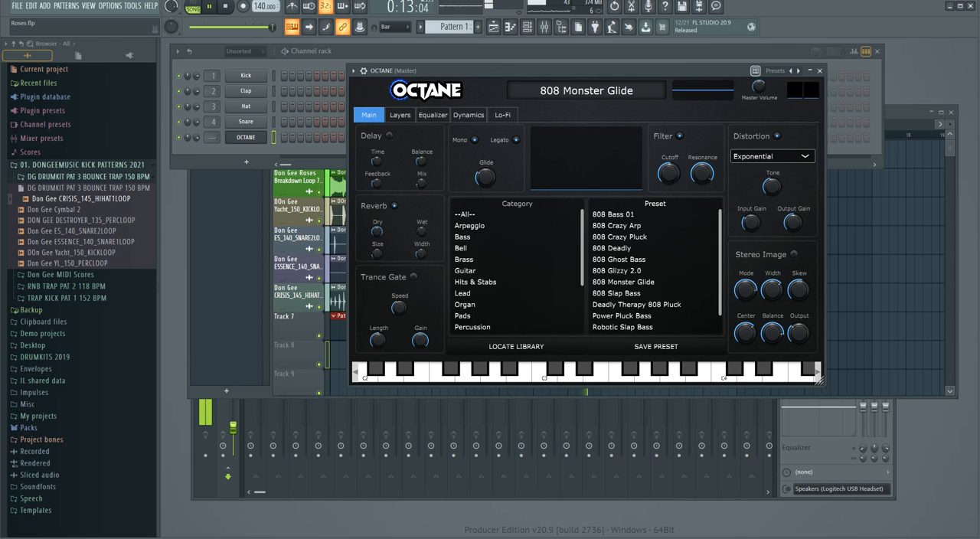
pyautogui.moveTo(758, 86)
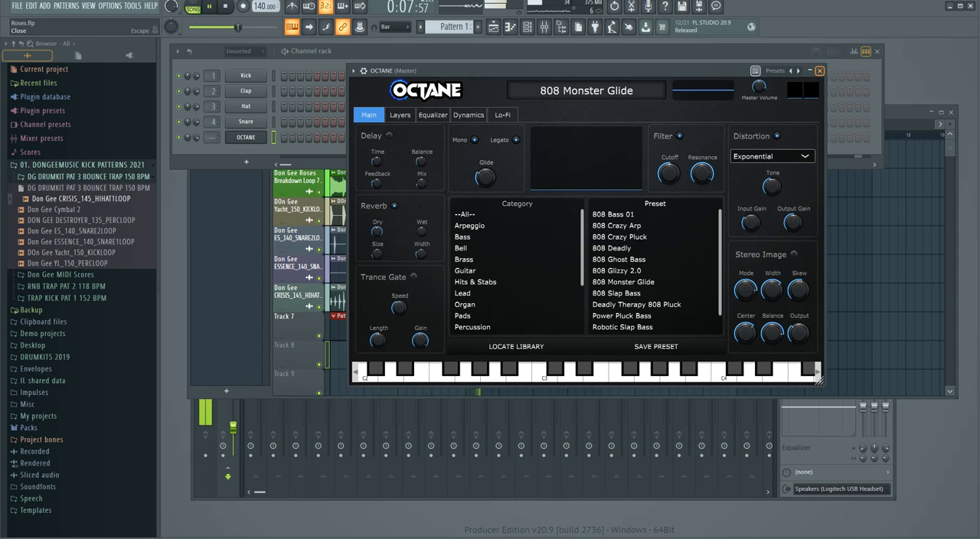
pyautogui.click(818, 71)
pyautogui.rightClick(264, 137)
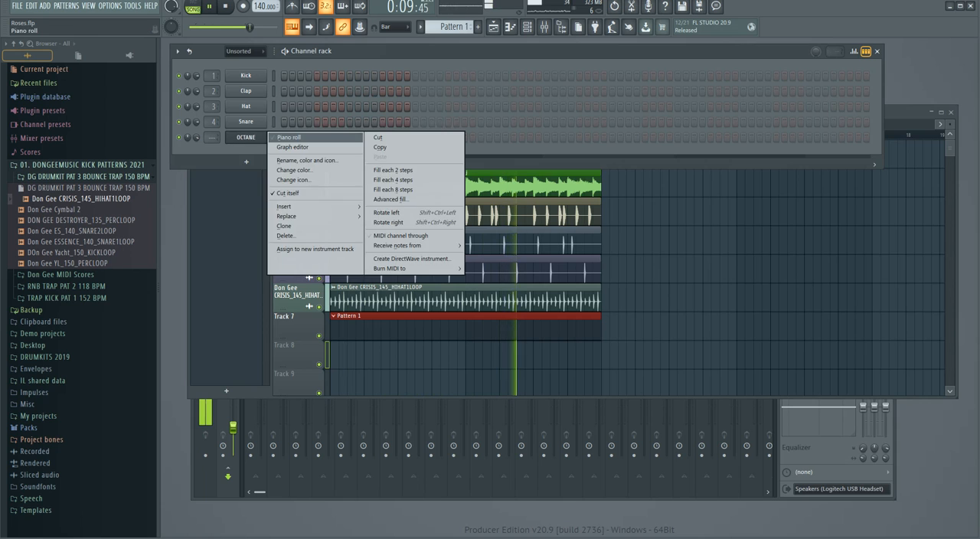
pyautogui.click(290, 137)
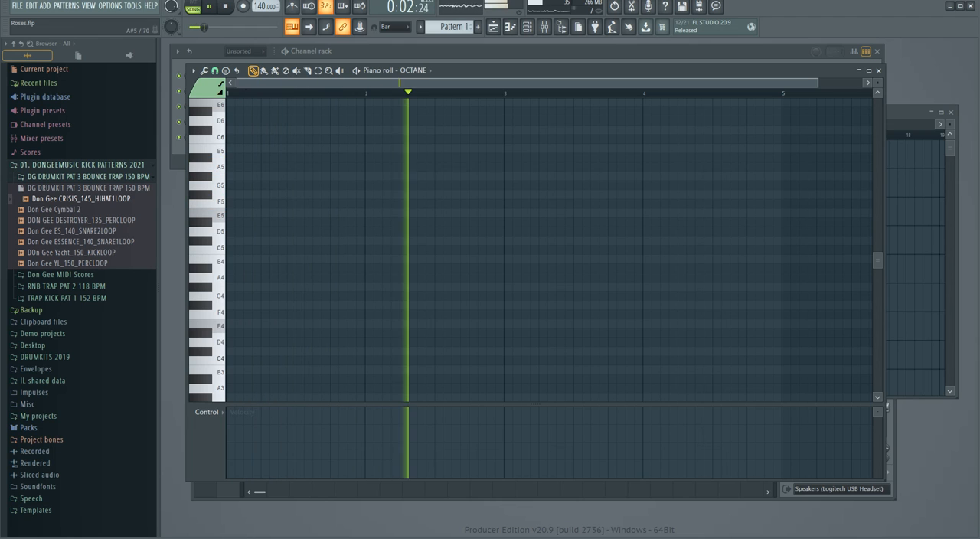
# Place a short B4 note at the start of bar 1 and check it in playback.
pyautogui.click(233, 268)
pyautogui.moveTo(233, 267)
pyautogui.mouseDown()
pyautogui.moveTo(239, 241)
pyautogui.moveTo(231, 259)
pyautogui.mouseUp()
pyautogui.rightClick(233, 249)
pyautogui.press('space')
pyautogui.press('space')
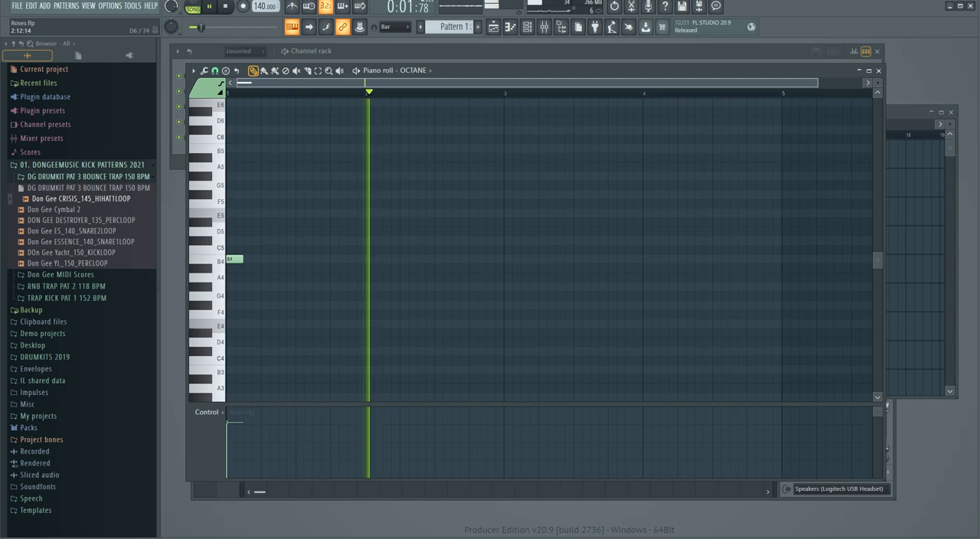
# Lengthen the first bass note to half a bar and raise it one octave to B5.
pyautogui.scroll(1, 233, 259)
pyautogui.press('space')
pyautogui.press('space')
pyautogui.press('space')
pyautogui.moveTo(282, 263); pyautogui.dragTo(301, 259)
pyautogui.press('space')
pyautogui.press('space')
pyautogui.hotkey('ctrl', 'Up')
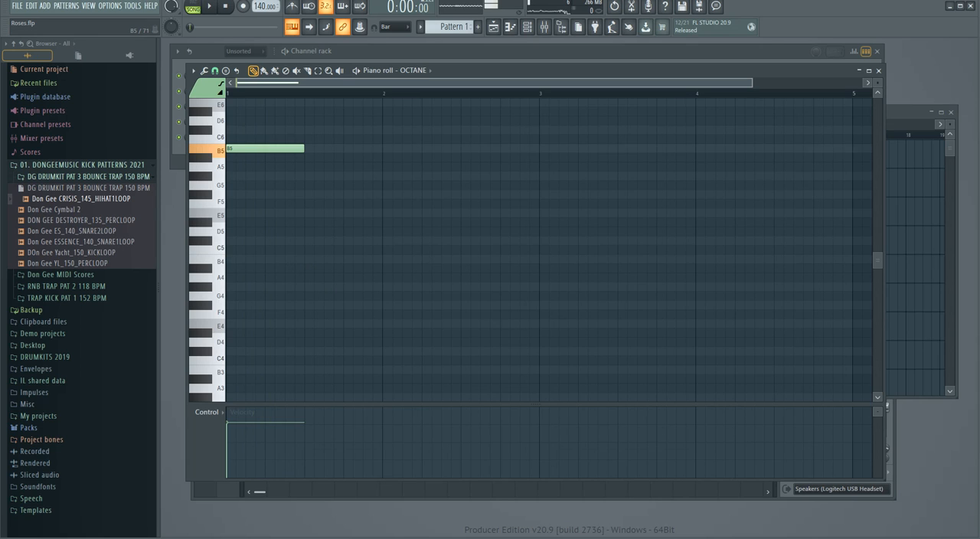
# Add a half-bar A#5 note at the start of bar 3, checking it against playback.
pyautogui.scroll(5, 548, 244)
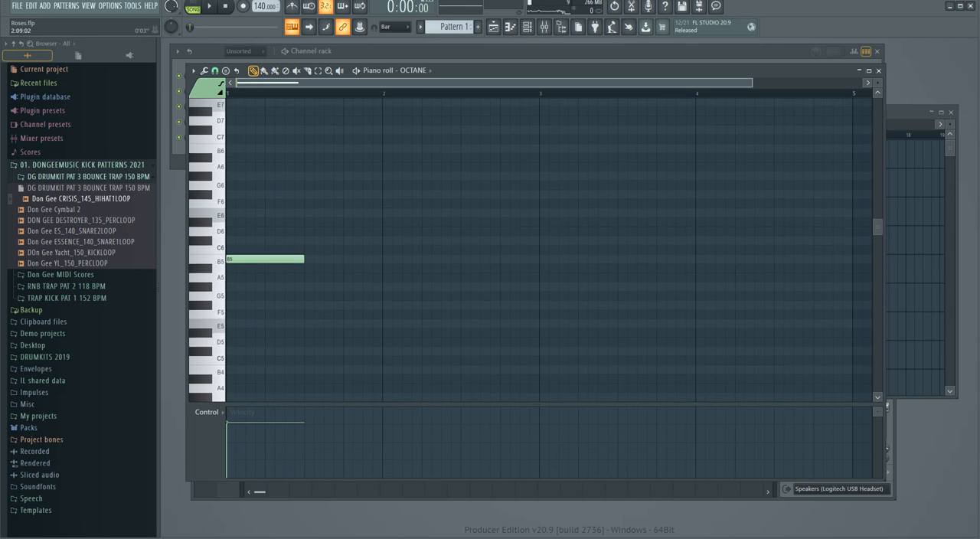
pyautogui.moveTo(751, 82); pyautogui.dragTo(862, 83)
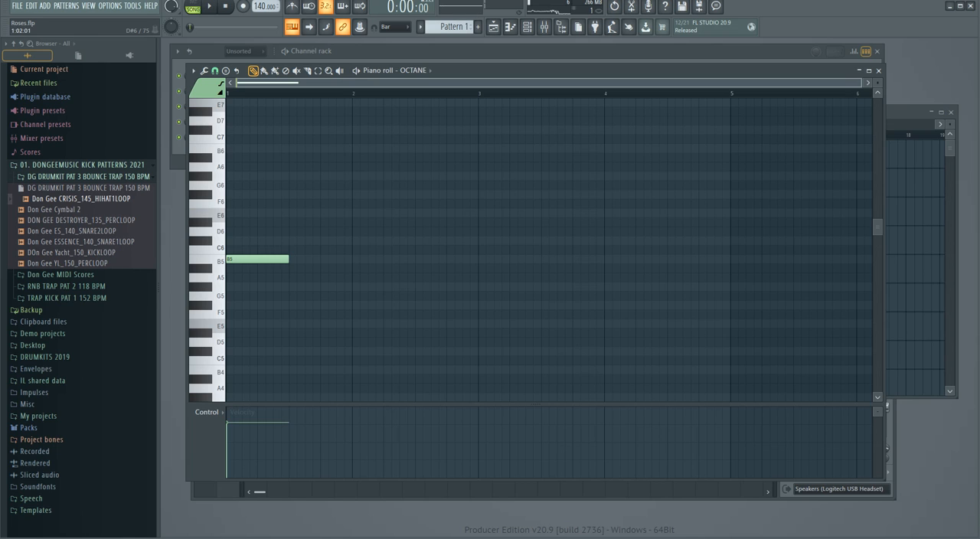
pyautogui.scroll(-5, 548, 245)
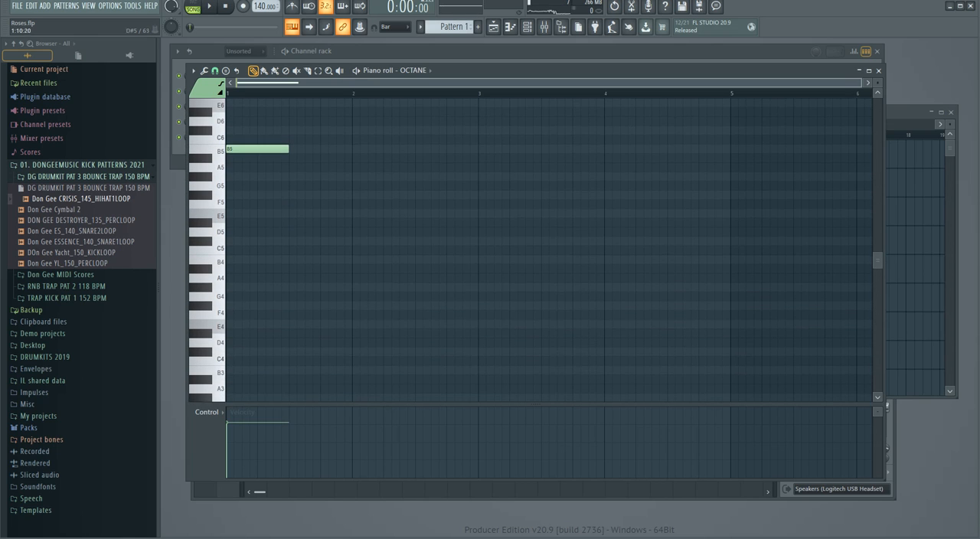
pyautogui.press('space')
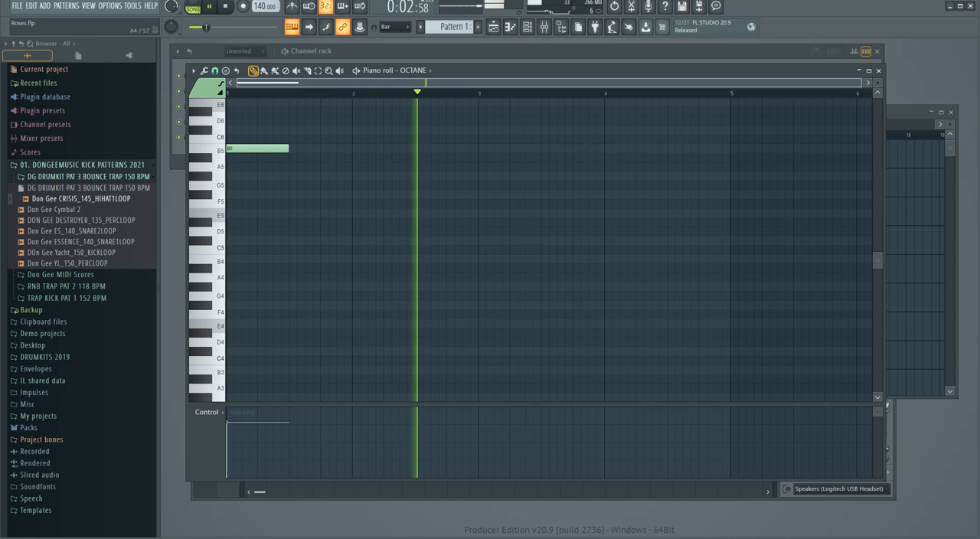
pyautogui.press('space')
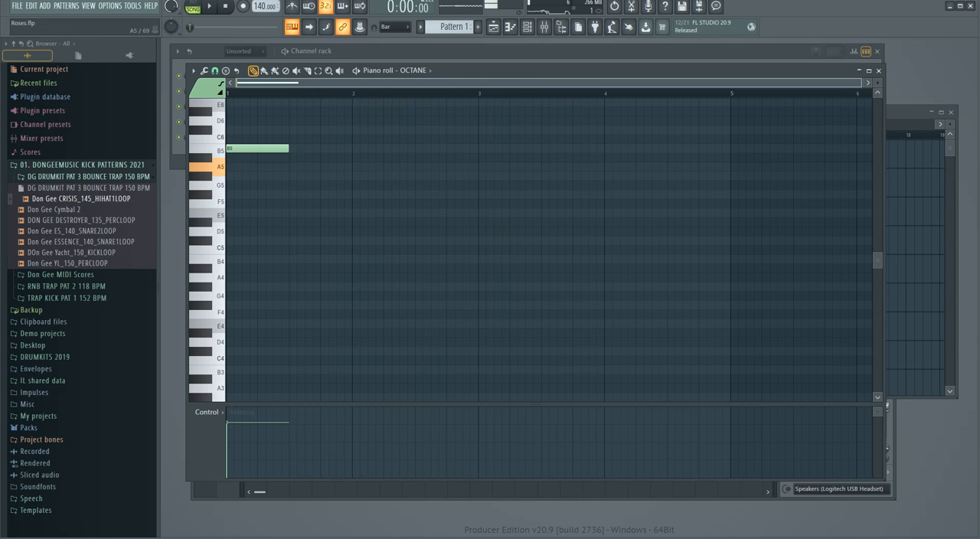
pyautogui.press('space')
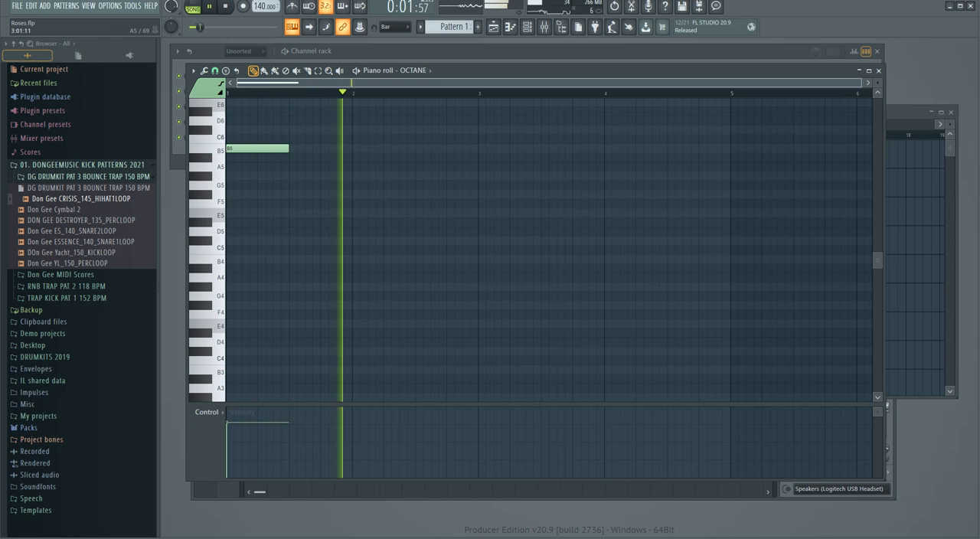
pyautogui.click(482, 166)
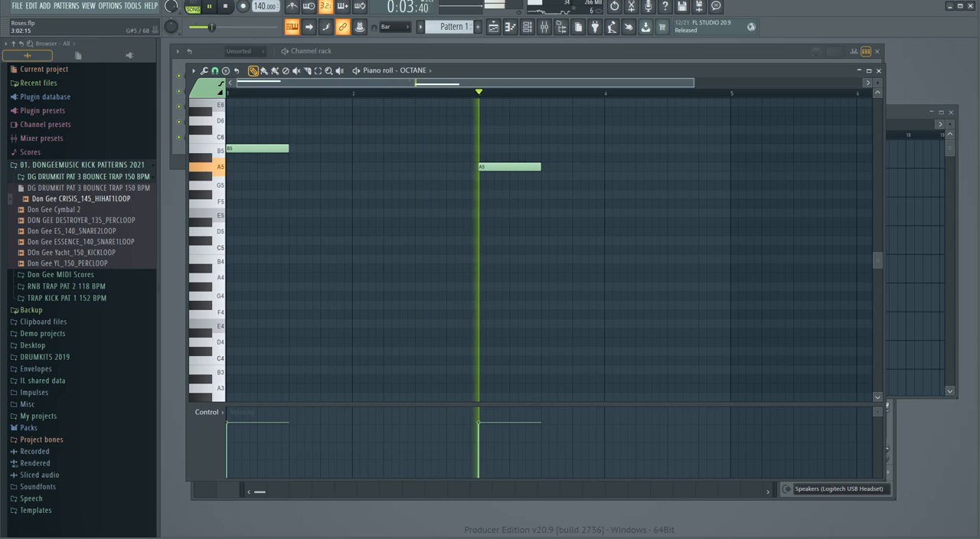
pyautogui.press('space')
pyautogui.moveTo(495, 167)
pyautogui.mouseDown()
pyautogui.moveTo(495, 186)
pyautogui.moveTo(495, 148)
pyautogui.moveTo(495, 167)
pyautogui.moveTo(495, 157)
pyautogui.mouseUp()
pyautogui.press('space')
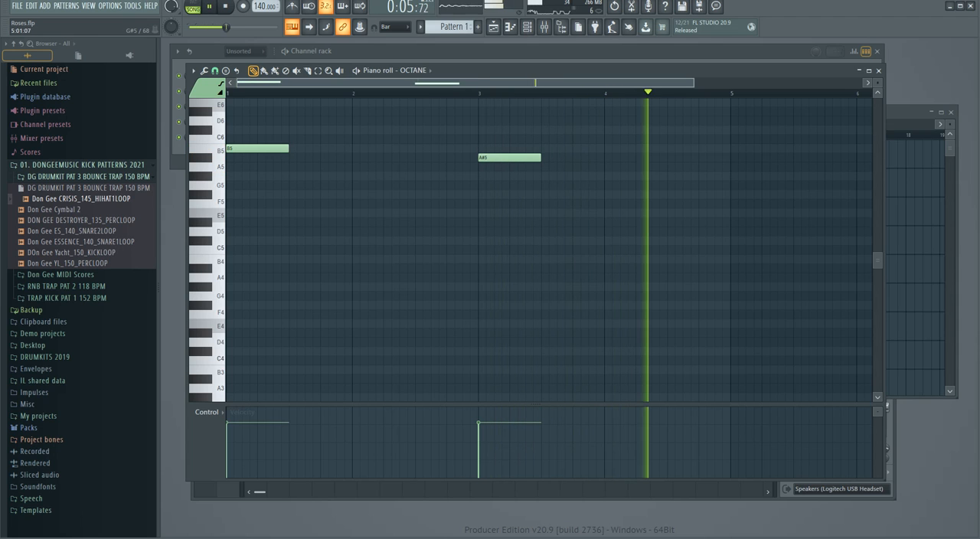
pyautogui.press('space')
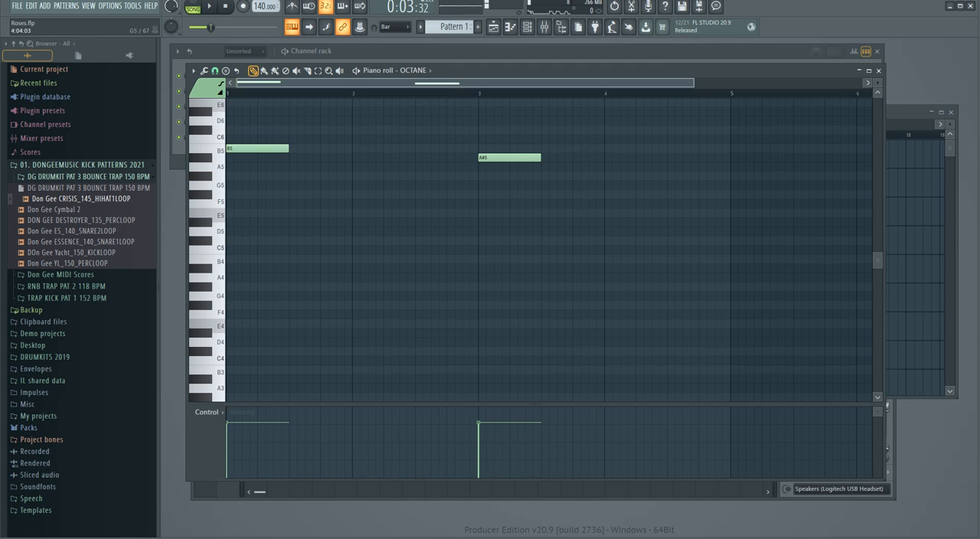
# Add half-bar notes at G#5 on the start of bar 5 and E5 on the start of bar 7.
pyautogui.click(732, 176)
pyautogui.press('space')
pyautogui.moveTo(592, 83); pyautogui.dragTo(848, 83)
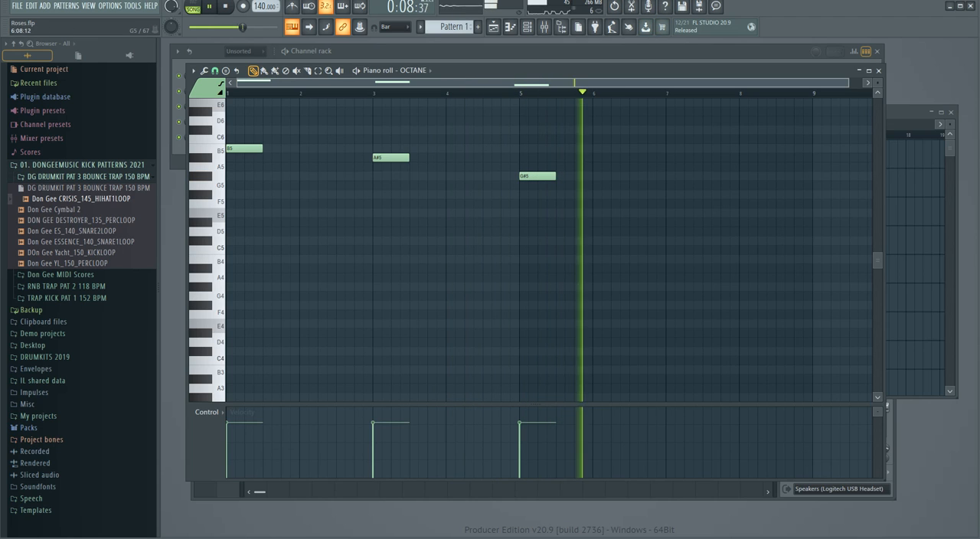
pyautogui.press('space')
pyautogui.click(668, 195)
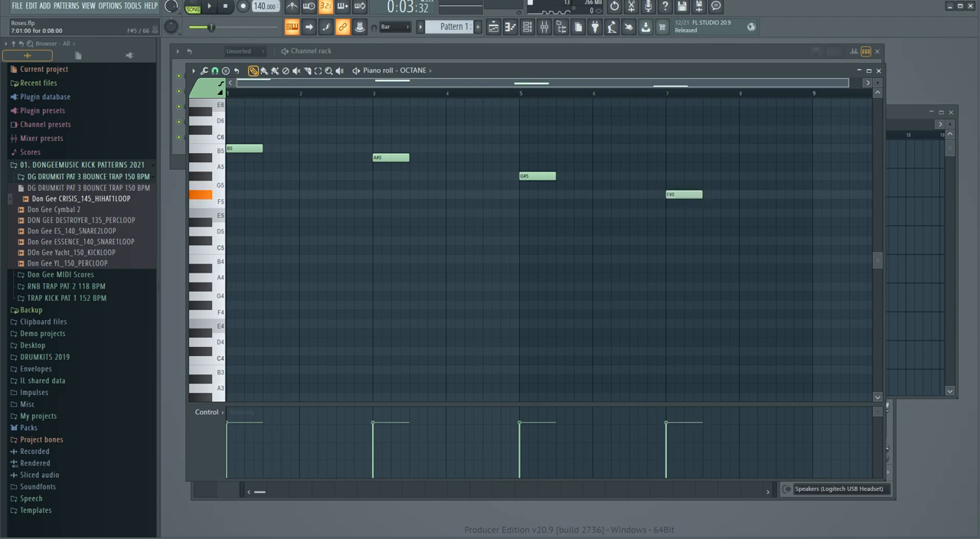
pyautogui.moveTo(668, 195); pyautogui.dragTo(669, 213)
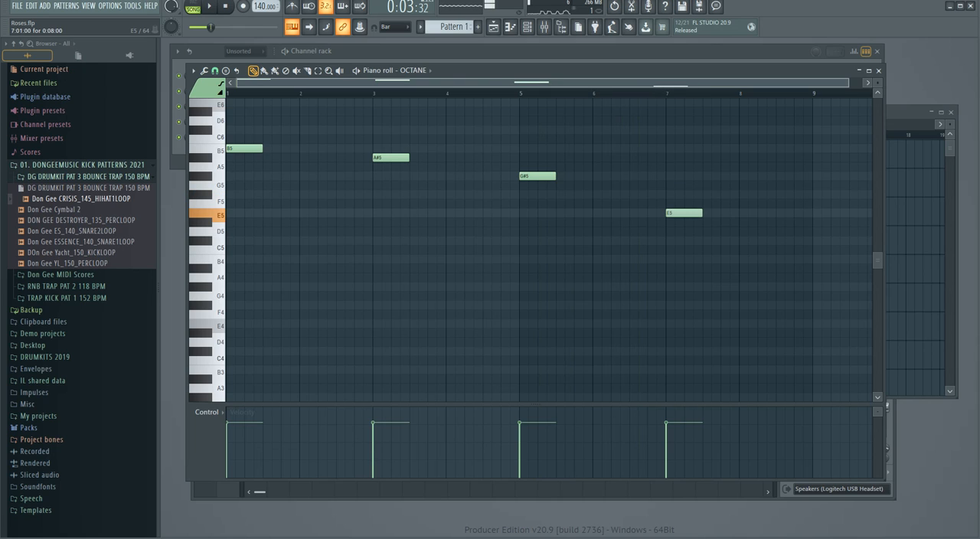
# Add a half-bar D#5 note on beat 3 of bar 8, ending at bar 9, and play the bass line.
pyautogui.click(705, 241)
pyautogui.moveTo(704, 240); pyautogui.dragTo(705, 221)
pyautogui.click(654, 93)
pyautogui.press('space')
pyautogui.press('space')
pyautogui.press('space')
pyautogui.moveTo(755, 222); pyautogui.dragTo(810, 222)
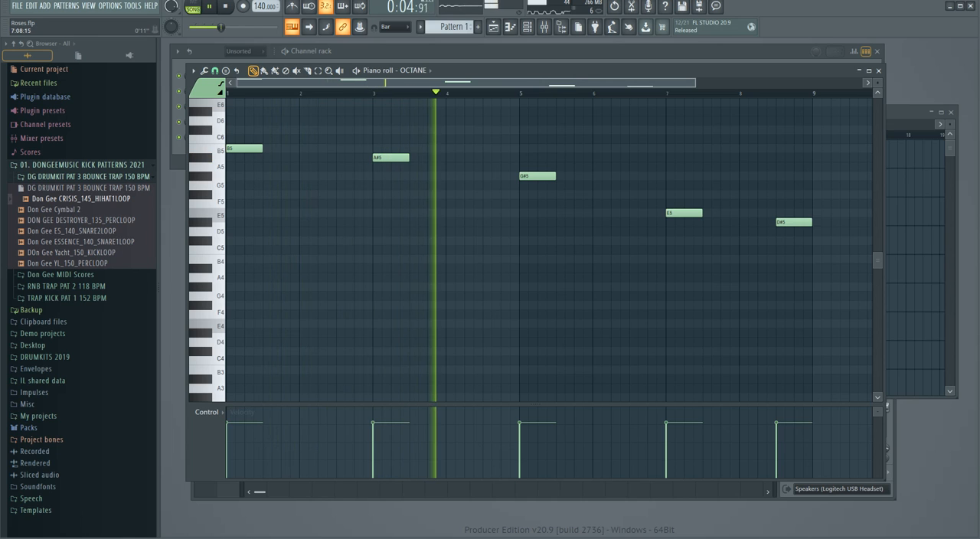
# Listen through the eight-bar bass line against the loops and audition the B5 key.
pyautogui.moveTo(695, 82); pyautogui.dragTo(643, 82)
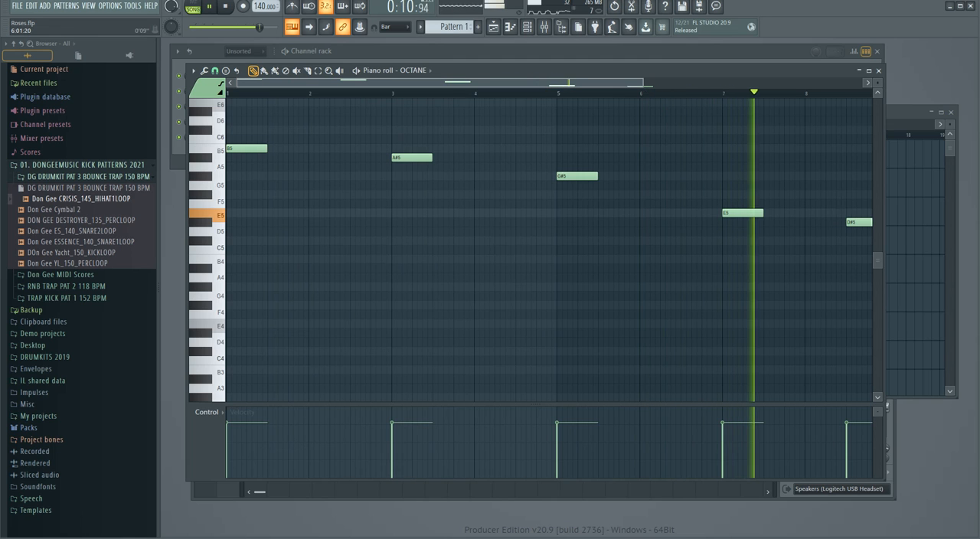
pyautogui.moveTo(642, 83); pyautogui.dragTo(695, 83)
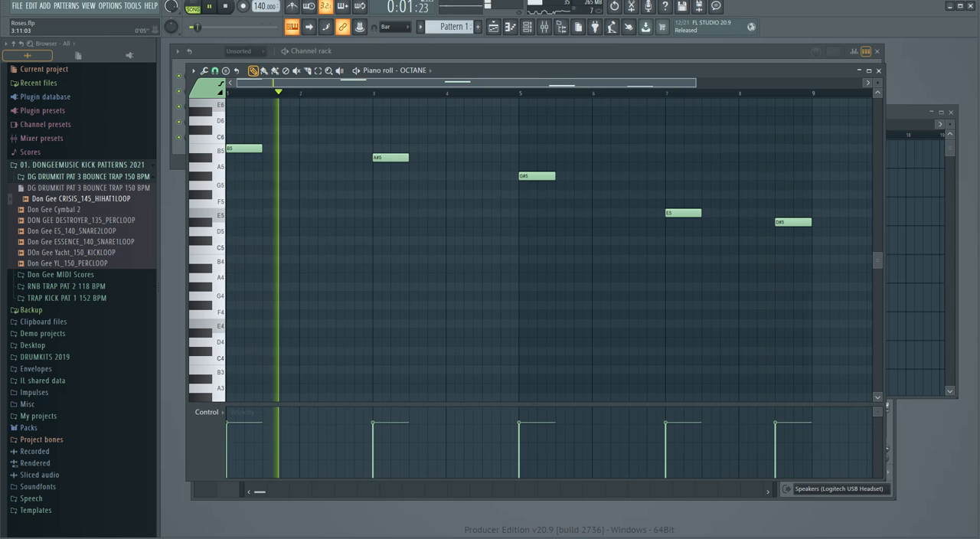
pyautogui.moveTo(696, 82); pyautogui.dragTo(616, 82)
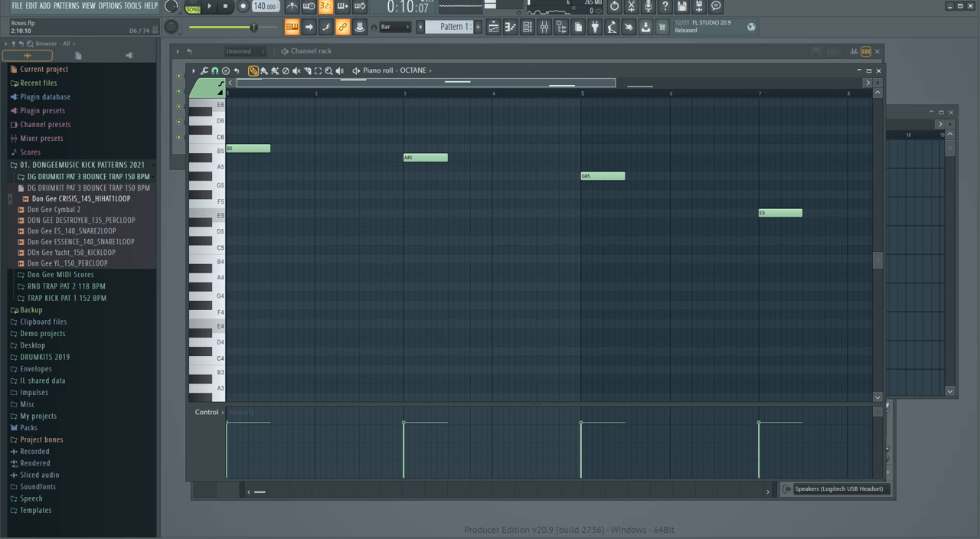
pyautogui.click(215, 71)
pyautogui.click(225, 97)
pyautogui.moveTo(615, 83); pyautogui.dragTo(466, 83)
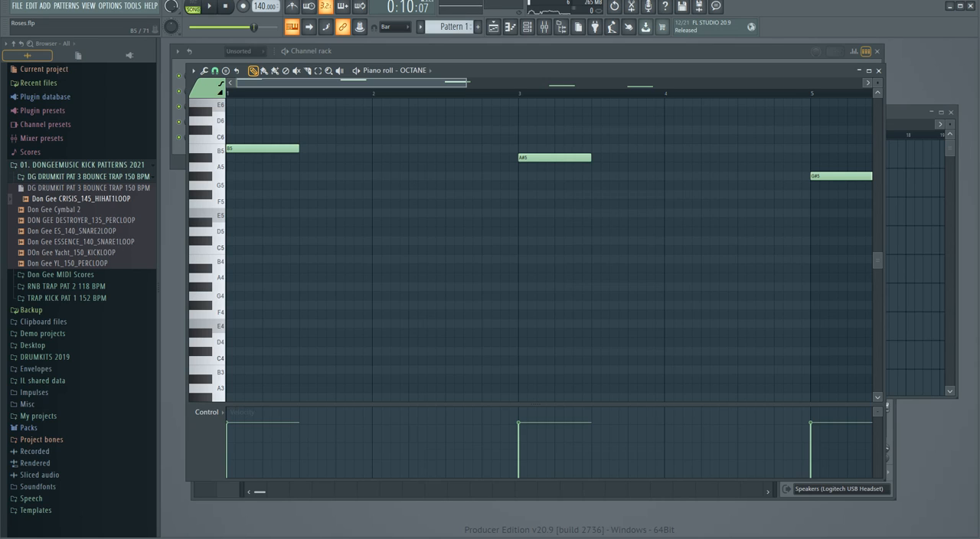
pyautogui.click(214, 150)
pyautogui.press('space')
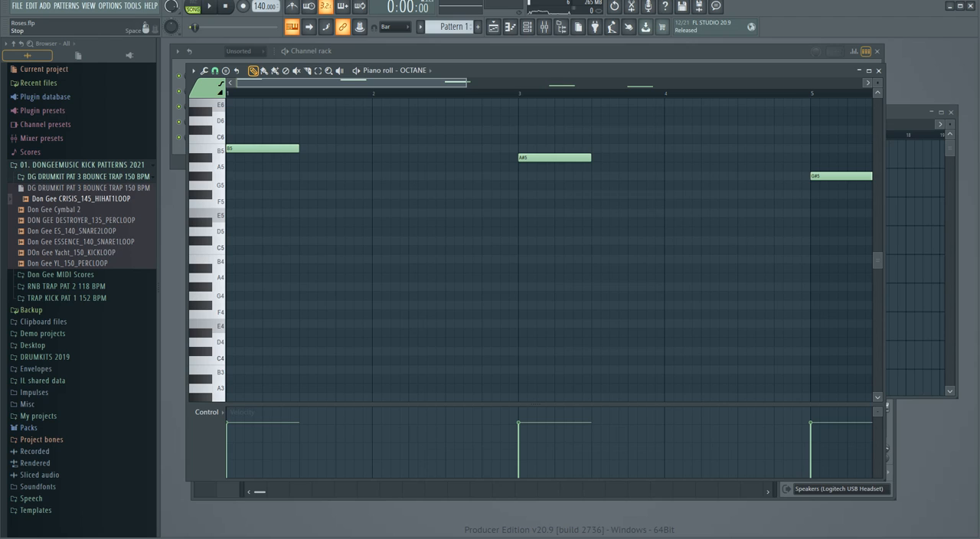
# Repeat the bass notes on beat 2, adding B5 in bar 2 and A#5 in bar 4.
pyautogui.press('space')
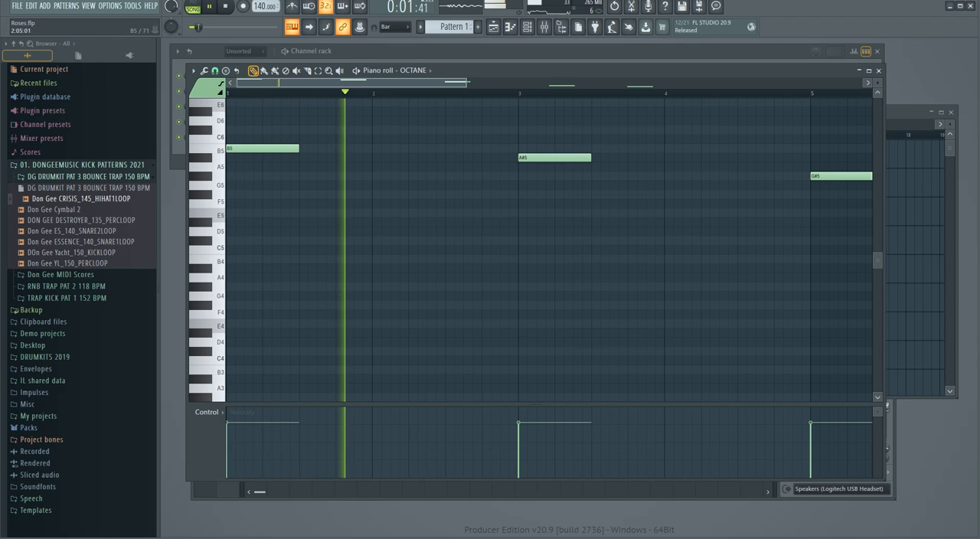
pyautogui.press('space')
pyautogui.click(417, 148)
pyautogui.press('space')
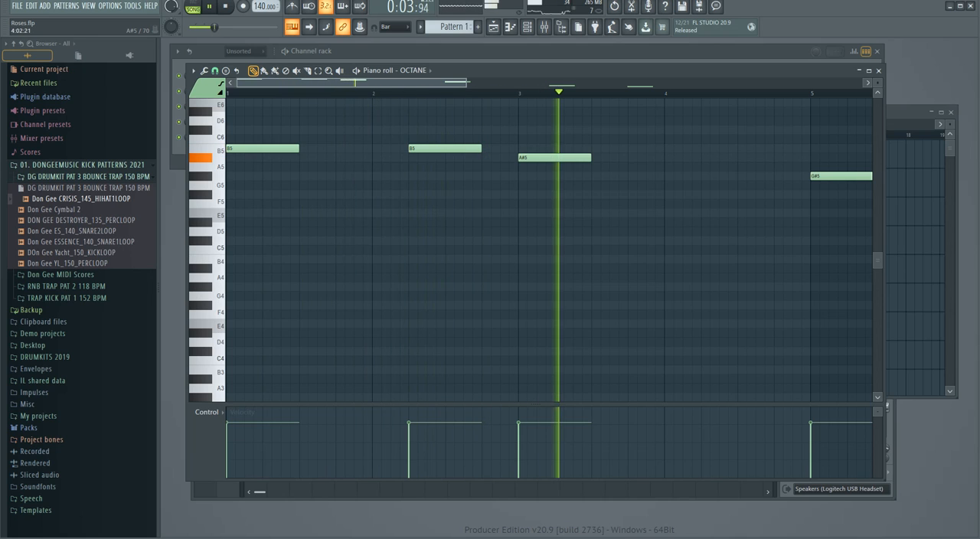
pyautogui.click(709, 157)
# Add a G#5 note on beat 2 of bar 6 and an E5 note on beat 4 of bar 7.
pyautogui.moveTo(437, 82); pyautogui.dragTo(517, 82)
pyautogui.click(768, 176)
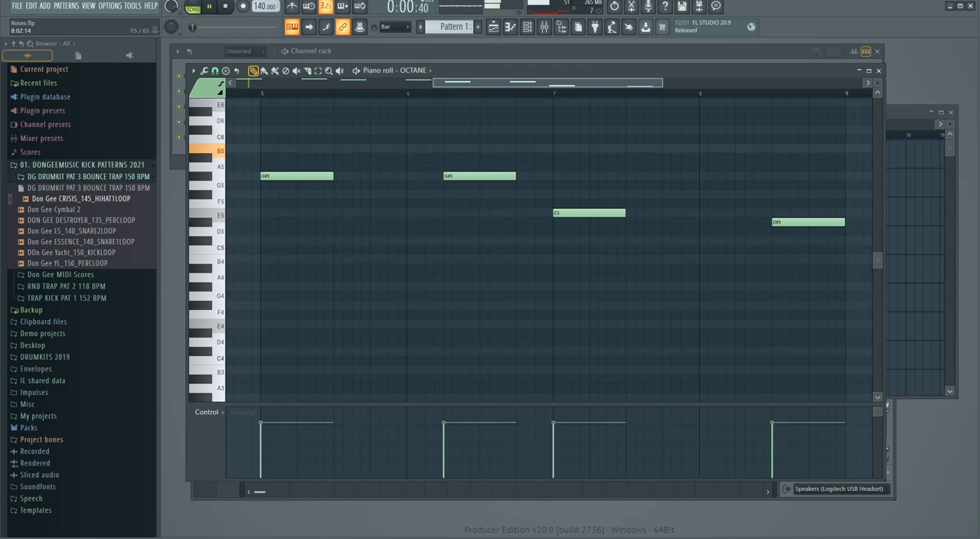
pyautogui.moveTo(662, 83); pyautogui.dragTo(775, 83)
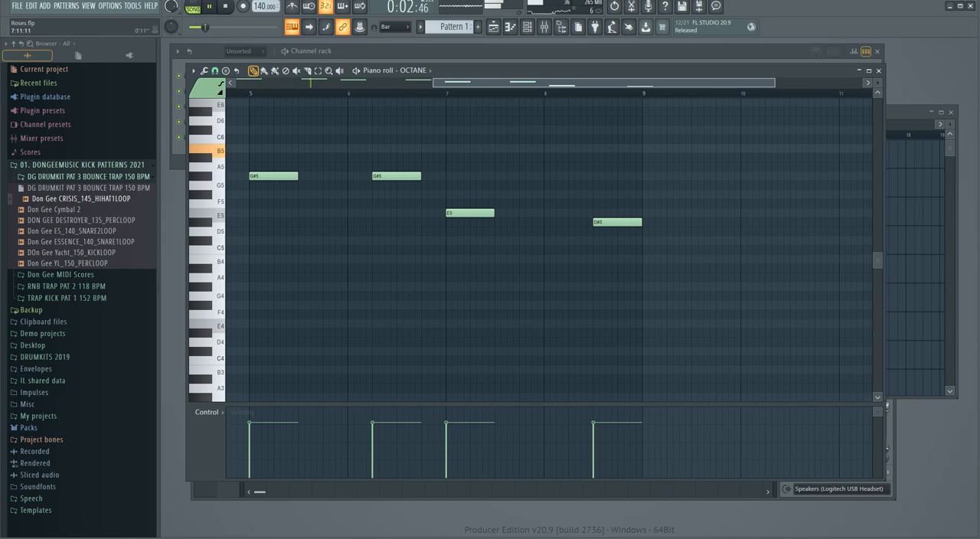
pyautogui.press('space')
pyautogui.press('space')
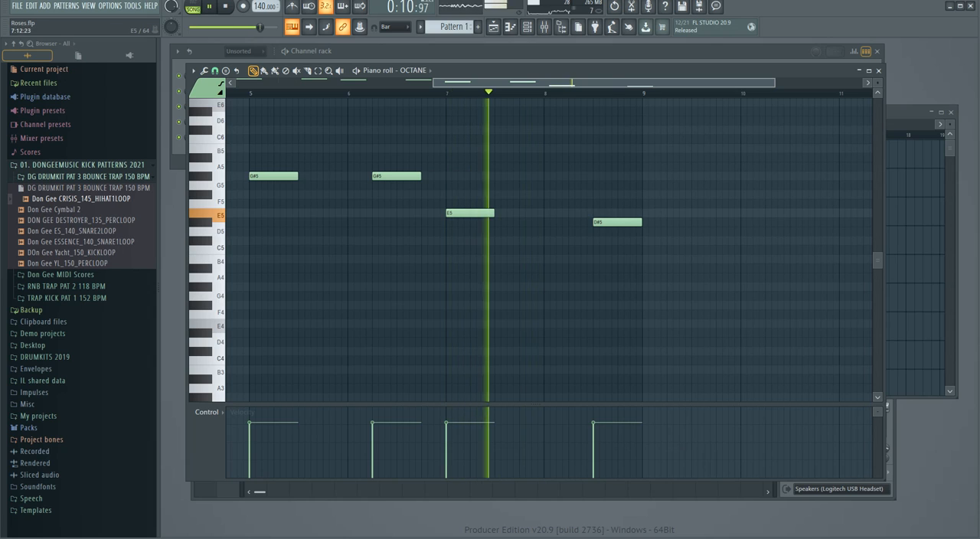
pyautogui.click(526, 213)
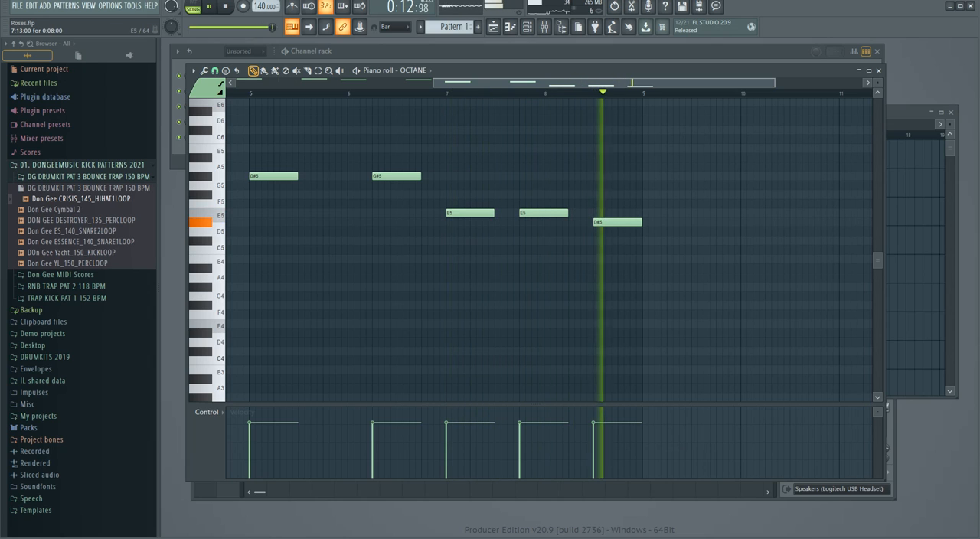
# Stop playback and transpose all the bass notes down one octave.
pyautogui.moveTo(434, 82); pyautogui.dragTo(237, 83)
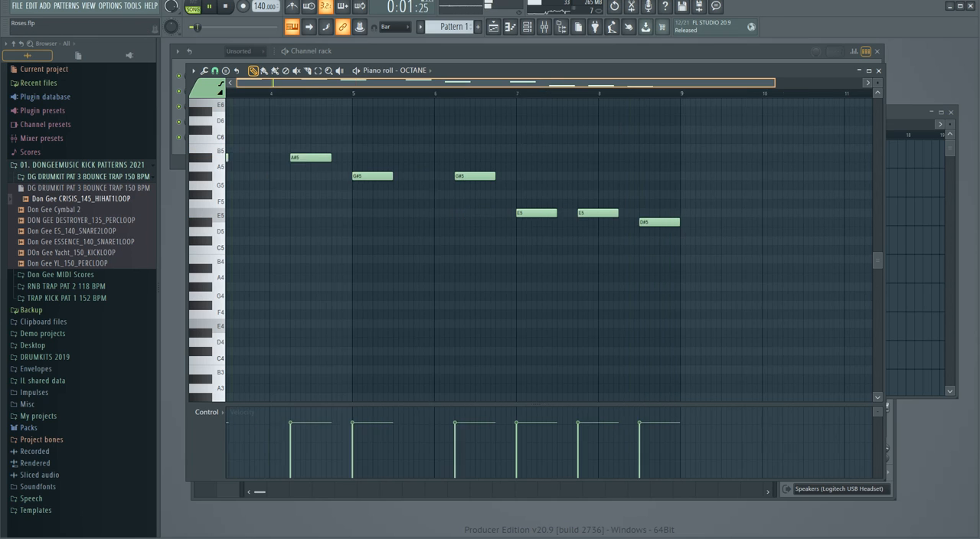
pyautogui.press('space')
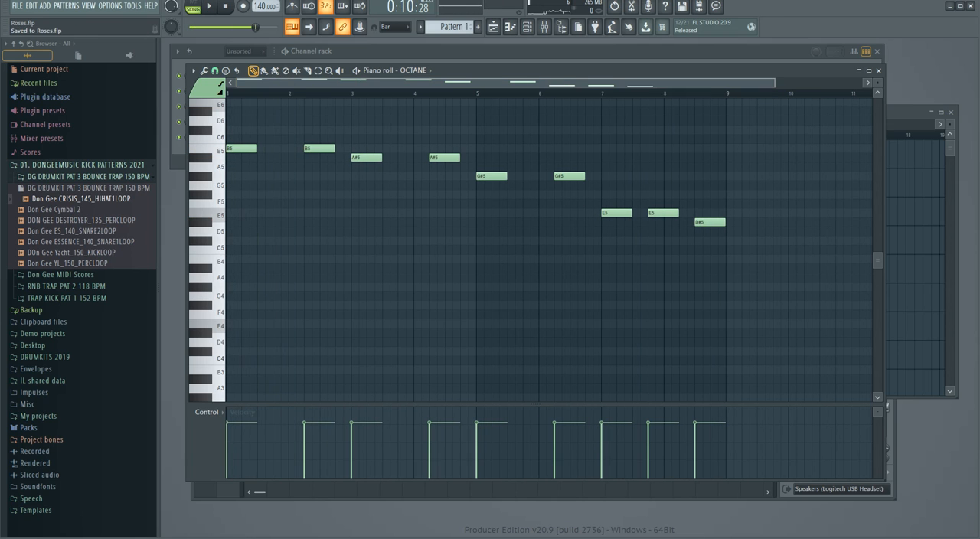
pyautogui.hotkey('ctrl', 'Down')
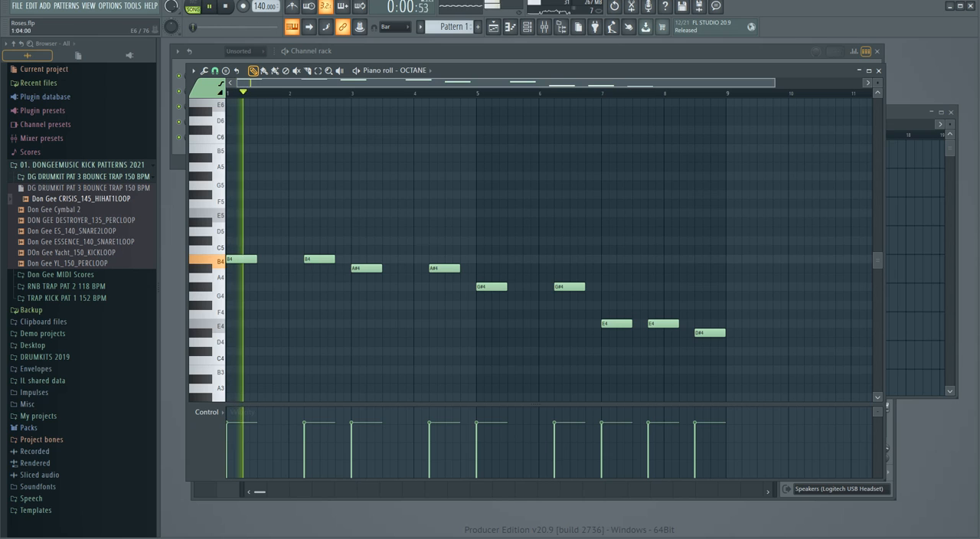
# Close the piano roll and set the OCTANE channel volume to 97%.
pyautogui.moveTo(773, 82); pyautogui.dragTo(860, 83)
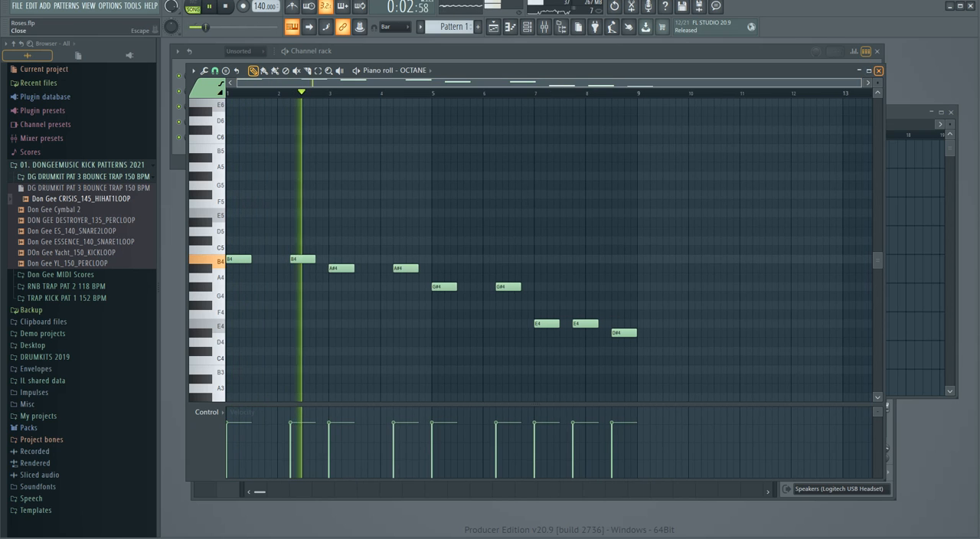
pyautogui.press('F7')
pyautogui.moveTo(197, 137); pyautogui.dragTo(197, 125)
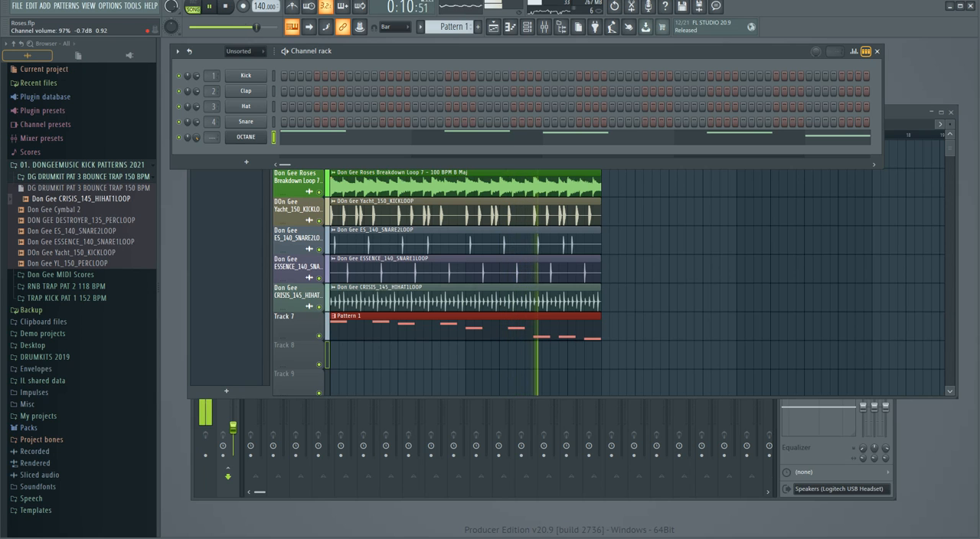
# Review the bass notes of Pattern 1 in the piano roll during playback, close it and stop playback.
pyautogui.click(555, 327)
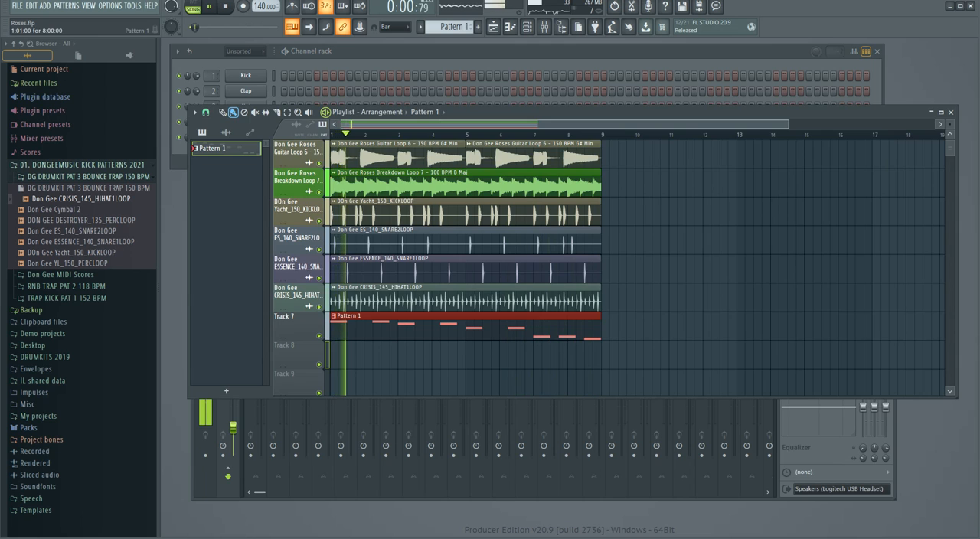
pyautogui.doubleClick(478, 316)
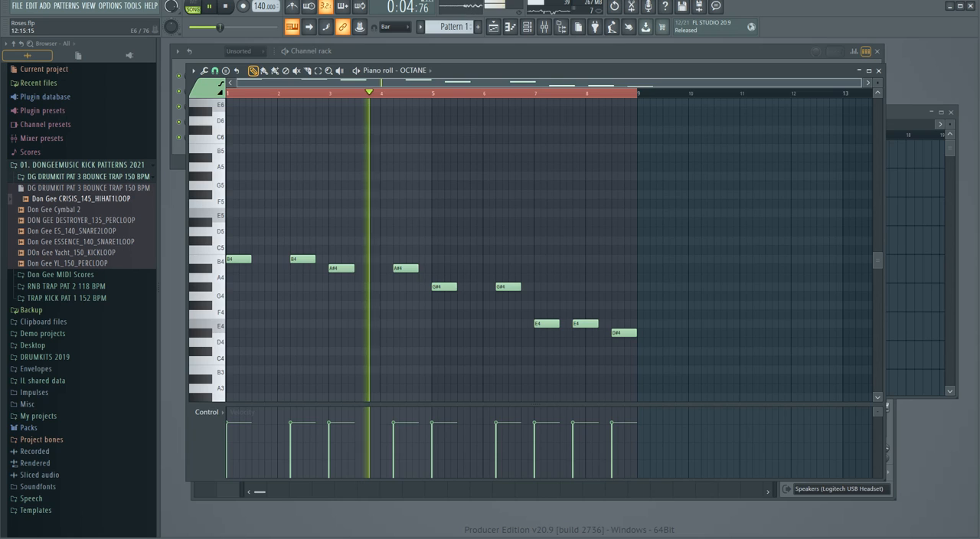
pyautogui.click(878, 70)
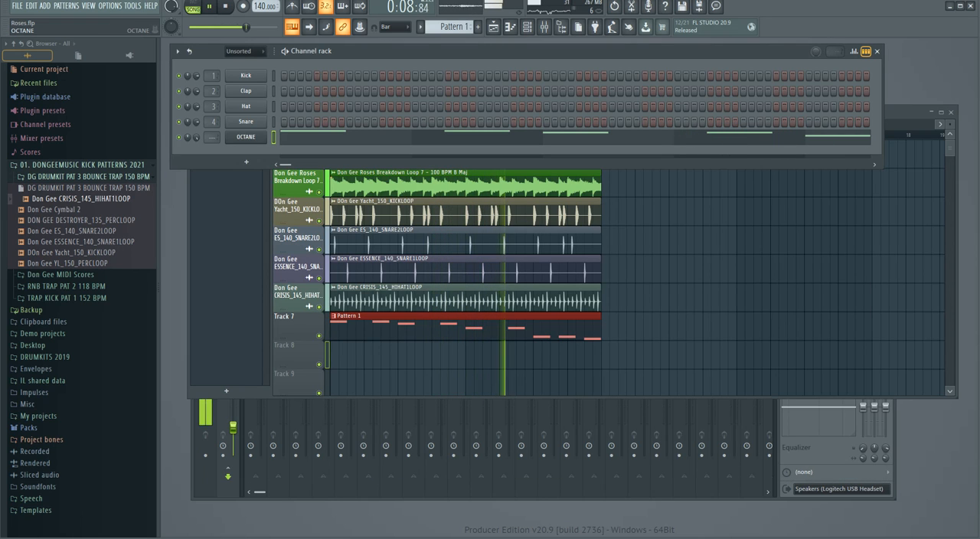
pyautogui.press('space')
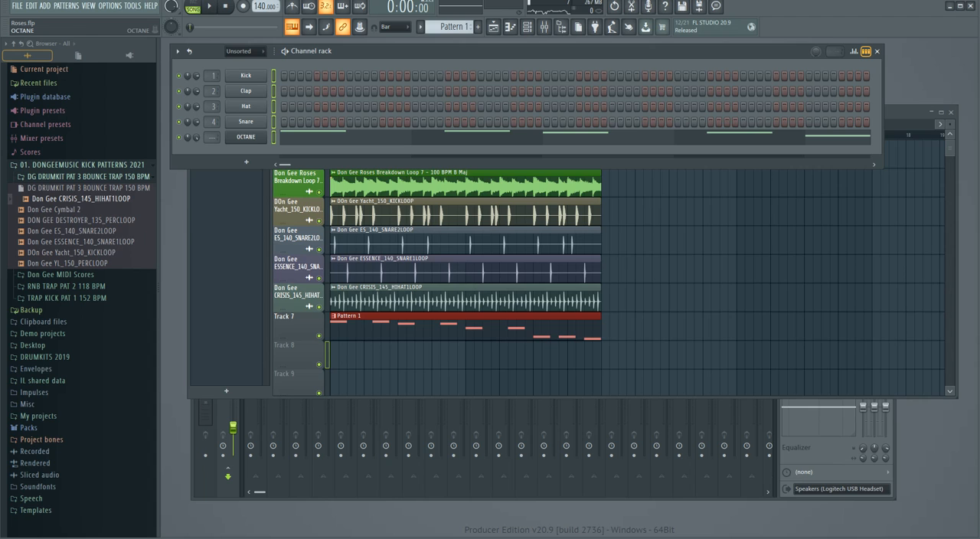
# Rename the OCTANE channel as OCTANE 808 and colour it Sea Green #287631.
pyautogui.click(246, 137)
pyautogui.rightClick(246, 137)
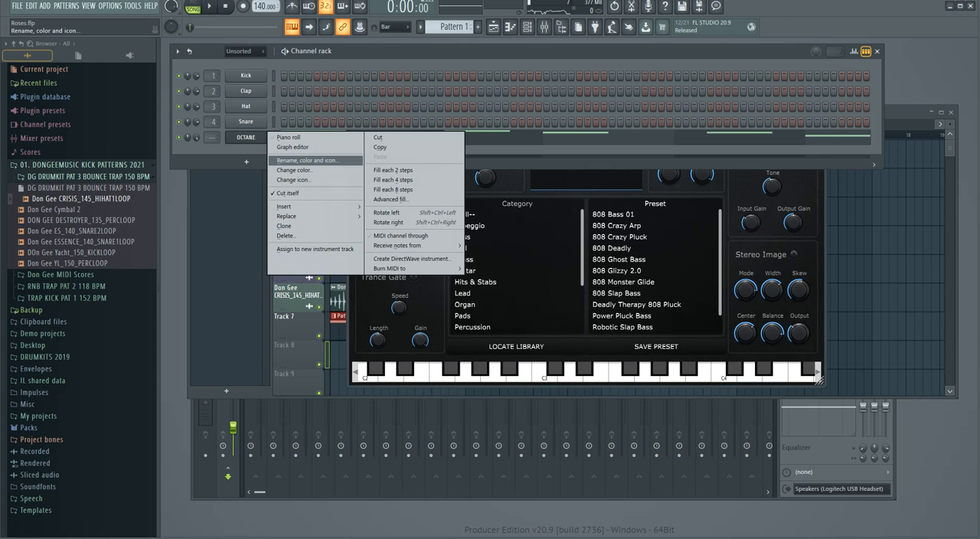
pyautogui.click(308, 160)
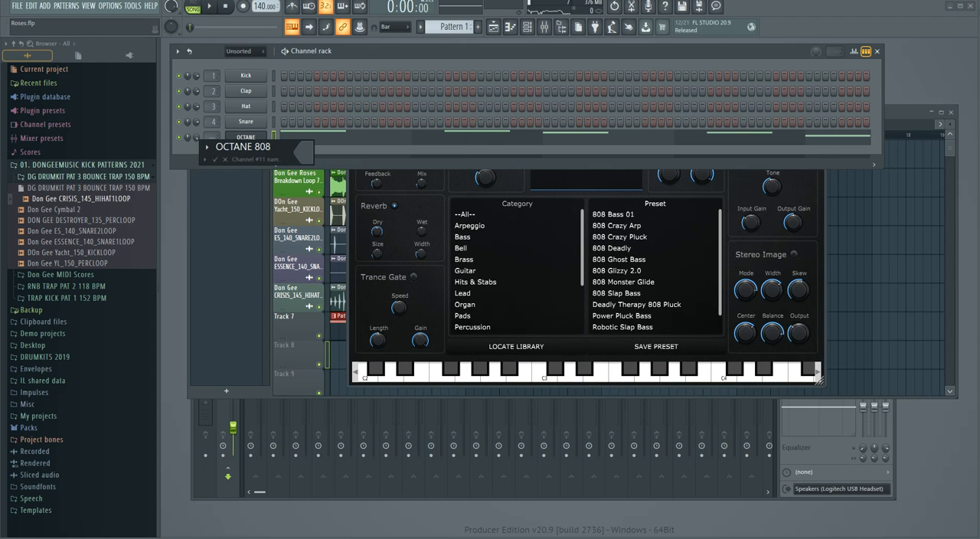
pyautogui.click(304, 152)
pyautogui.click(356, 251)
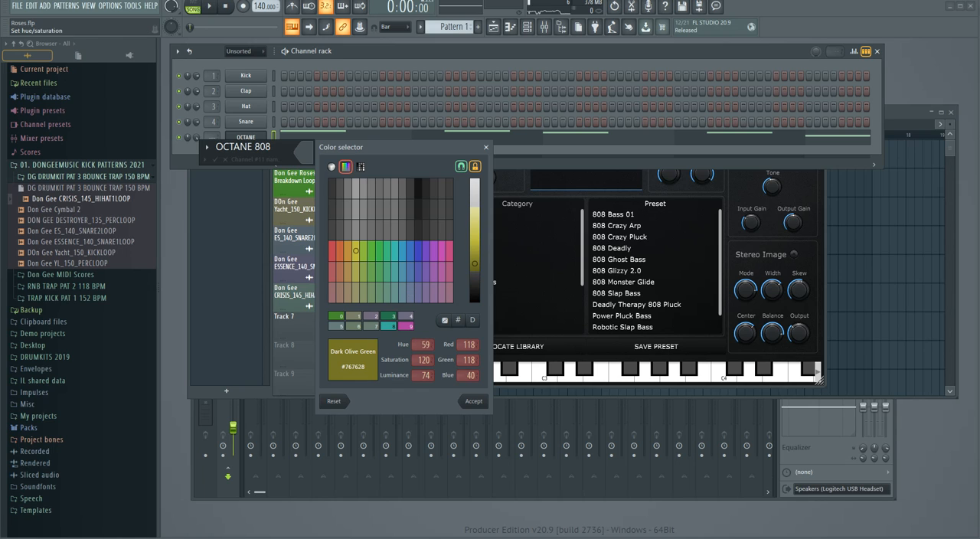
pyautogui.moveTo(356, 251); pyautogui.dragTo(395, 251)
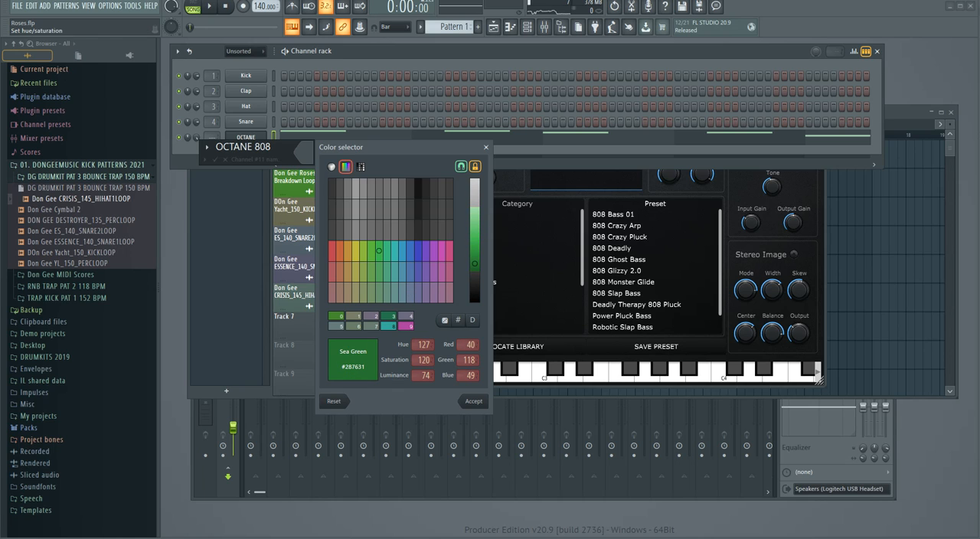
pyautogui.press('Return')
pyautogui.press('Return')
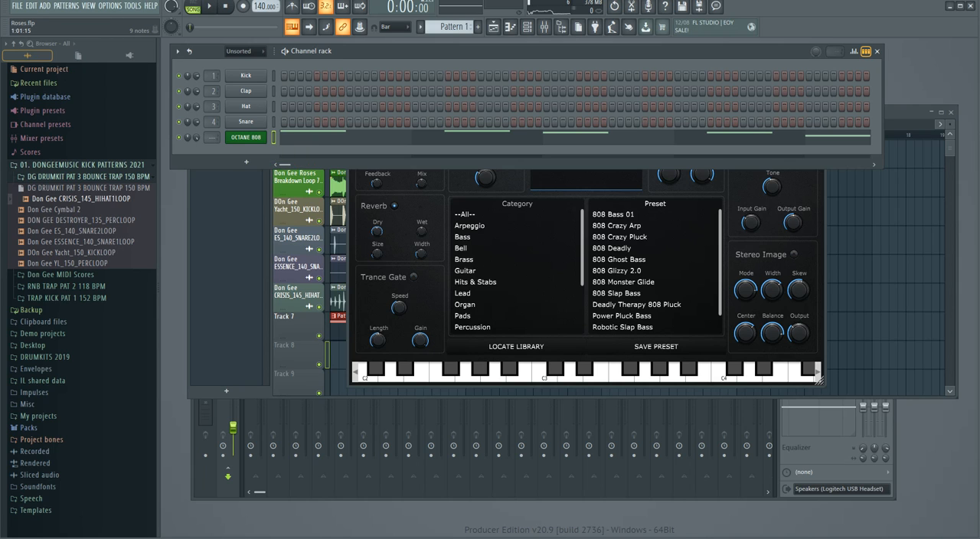
# Show all channels in the rack and route the six loop channels and OCTANE 808 to mixer tracks 5 to 11.
pyautogui.click(244, 51)
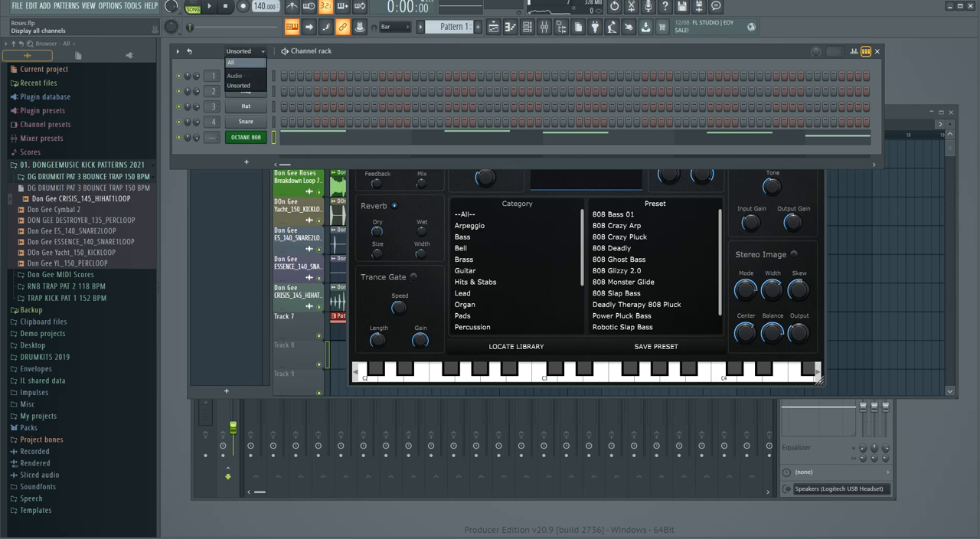
pyautogui.click(238, 63)
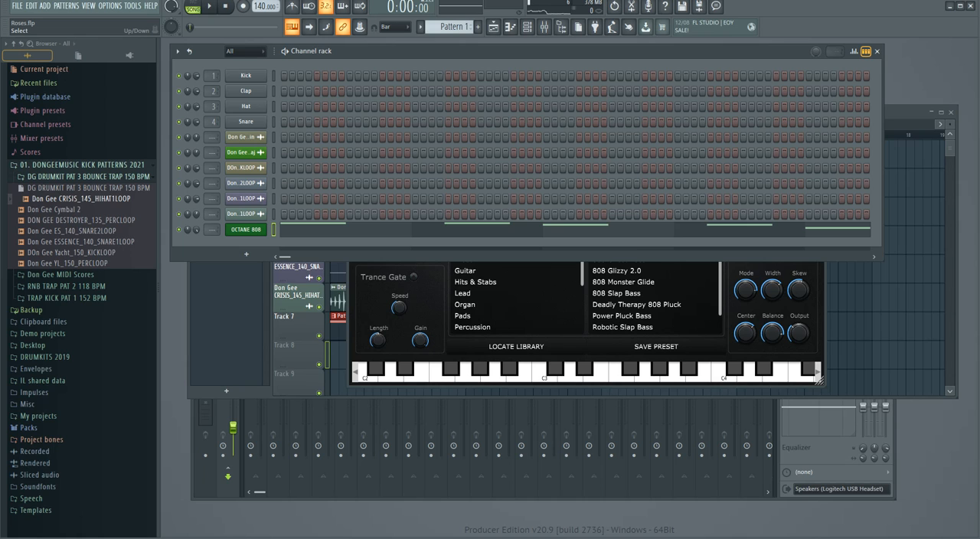
pyautogui.moveTo(273, 137); pyautogui.dragTo(273, 199)
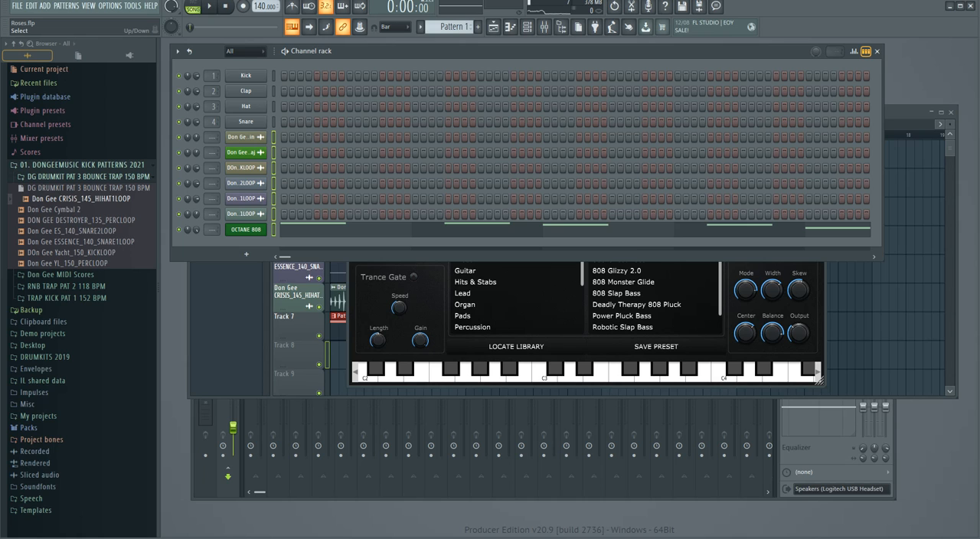
pyautogui.hotkey('ctrl', 'l')
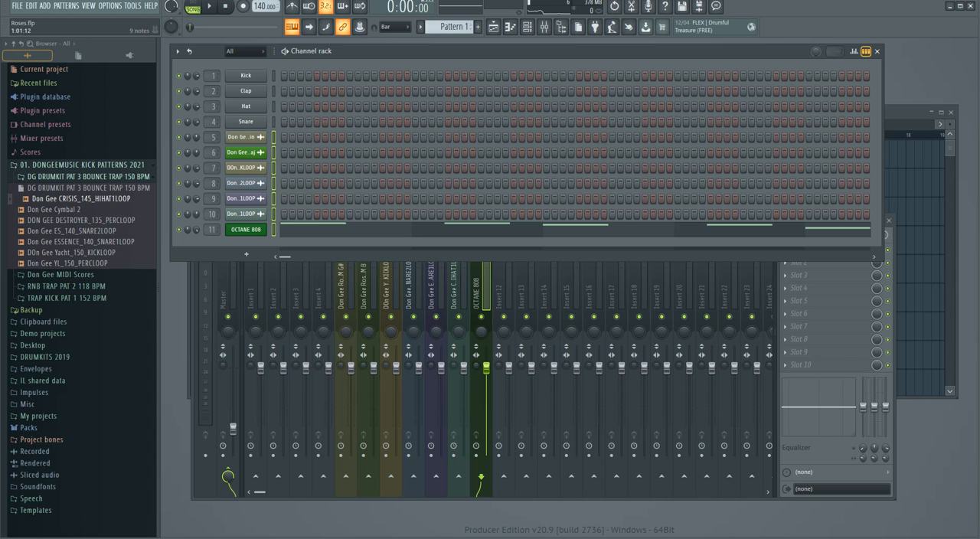
# Bring up the mixer, play the arrangement and lower the volume fader of OCTANE 808 on mixer track 11.
pyautogui.click(543, 27)
pyautogui.moveTo(536, 220); pyautogui.dragTo(537, 84)
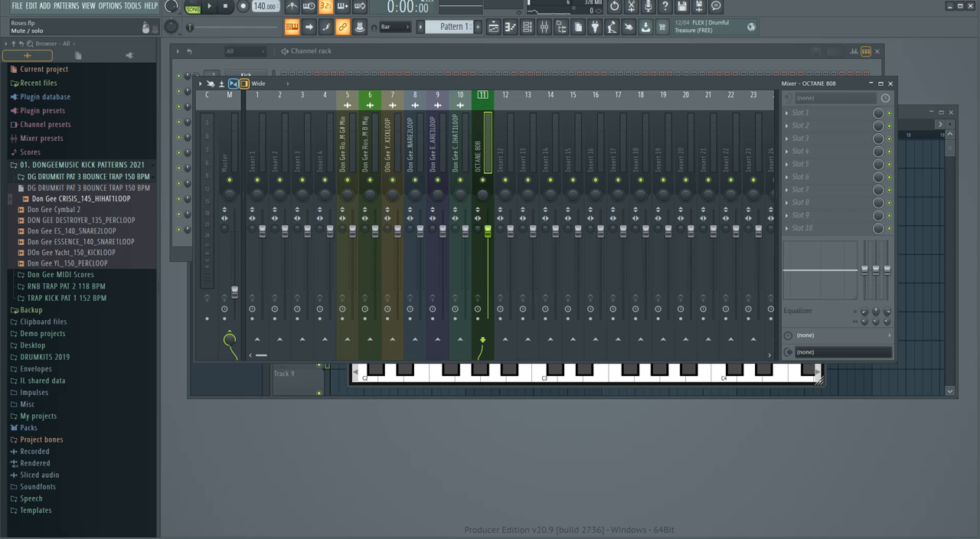
pyautogui.press('space')
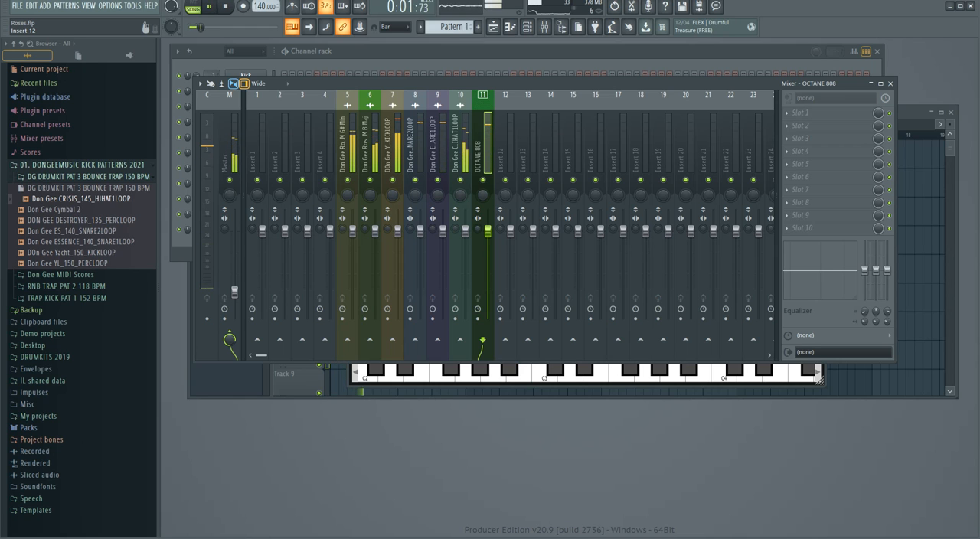
pyautogui.moveTo(488, 232); pyautogui.dragTo(488, 257)
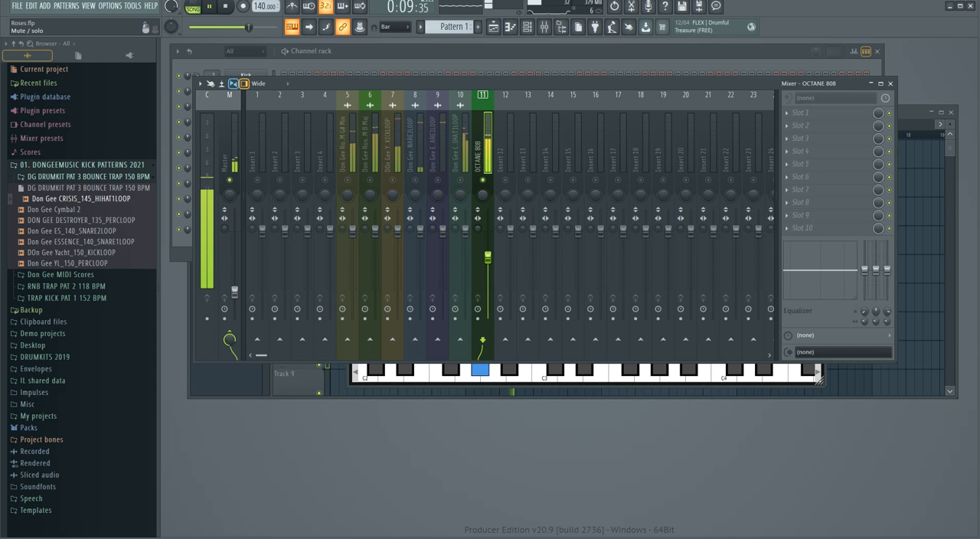
# Return to the playlist, deselect the Pattern 1 clip and stop playback.
pyautogui.press('F5')
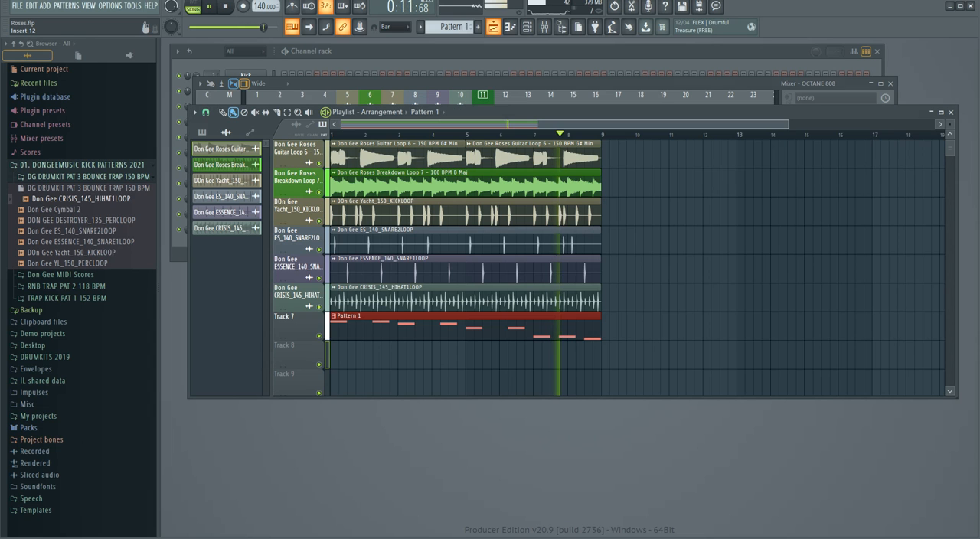
pyautogui.keyDown('ctrl'); pyautogui.click(433, 355); pyautogui.keyUp('ctrl')
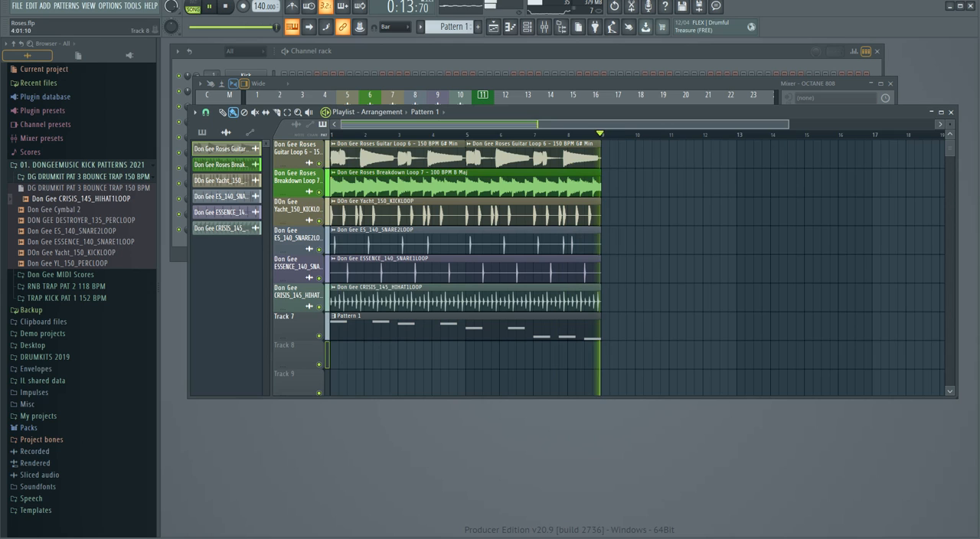
pyautogui.press('space')
pyautogui.rightClick(309, 324)
pyautogui.press('Escape')
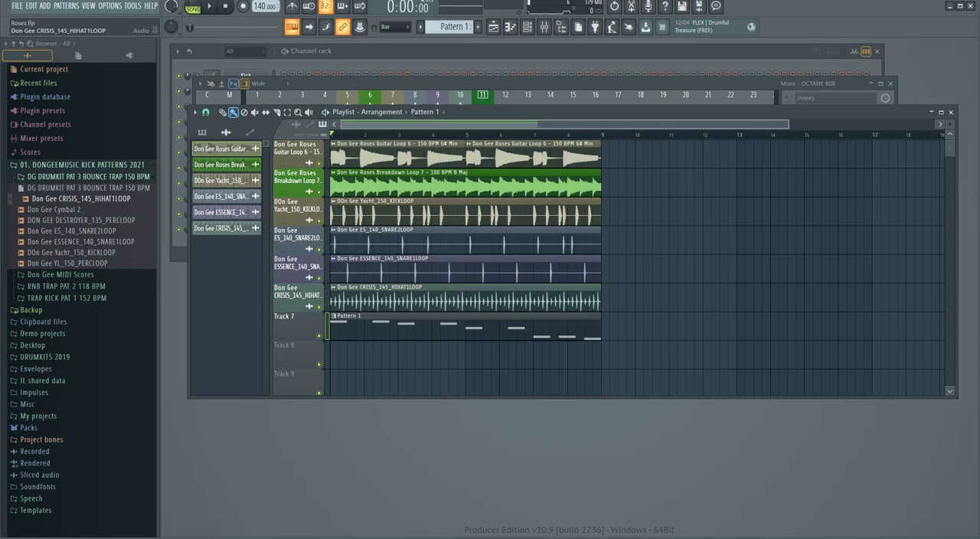
# Rename Pattern 1 as oCATNE 808 and colour it Sea Green #287631.
pyautogui.press('F6')
pyautogui.click(420, 27)
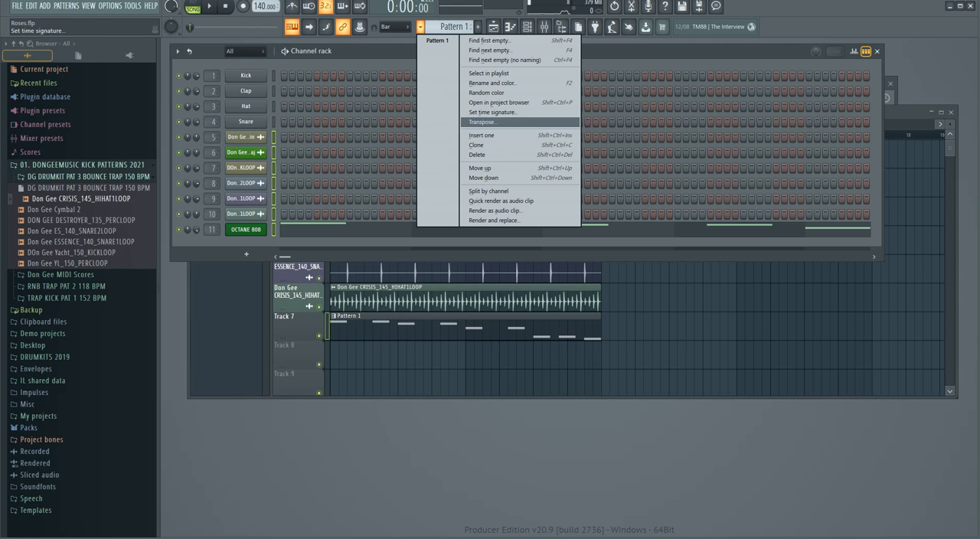
pyautogui.click(493, 83)
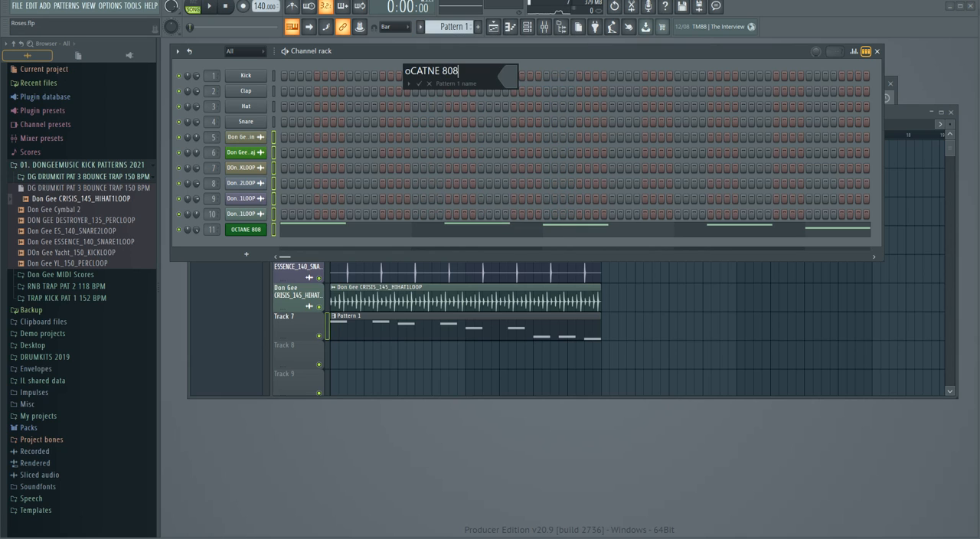
pyautogui.click(506, 76)
pyautogui.click(541, 241)
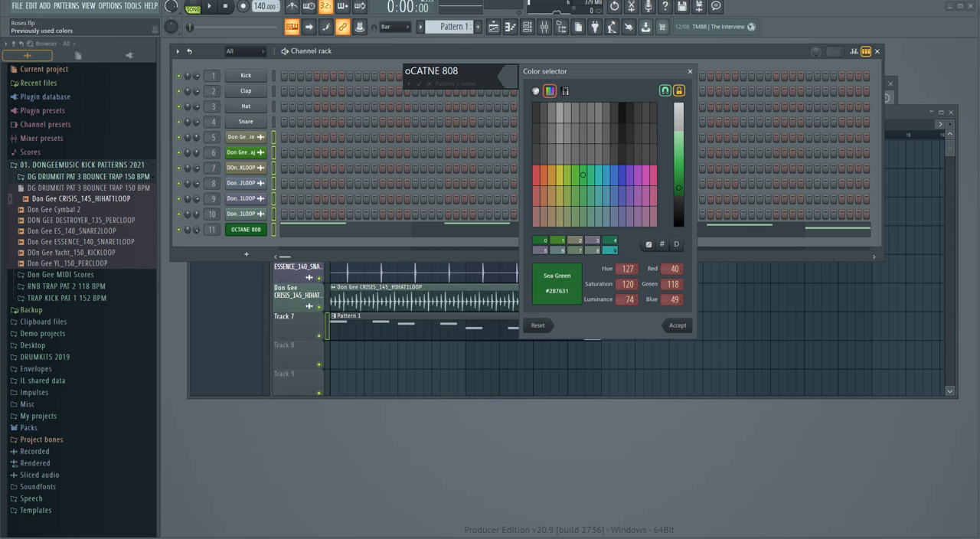
pyautogui.press('Return')
pyautogui.press('Return')
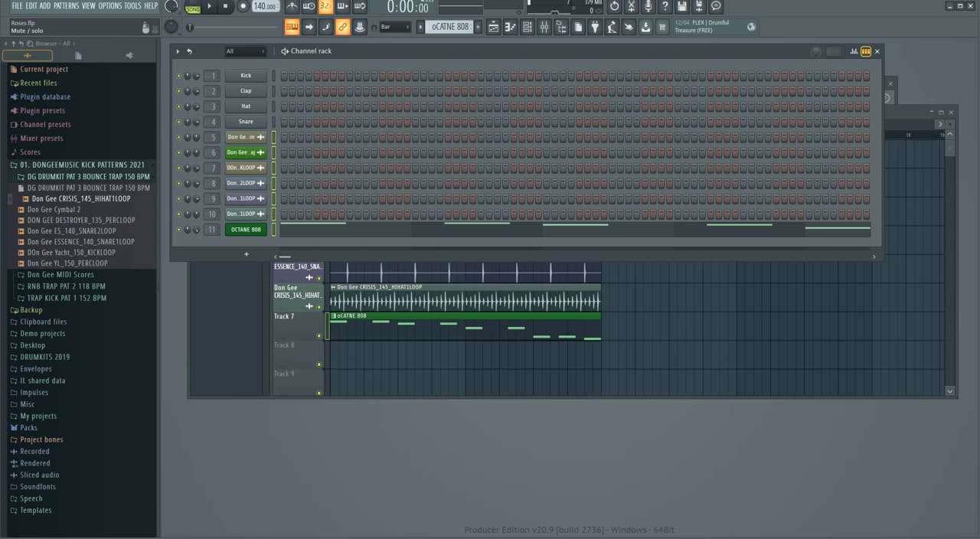
# Auto-name playlist Track 7 after its oCATNE 808 pattern clip.
pyautogui.click(406, 355)
pyautogui.rightClick(297, 325)
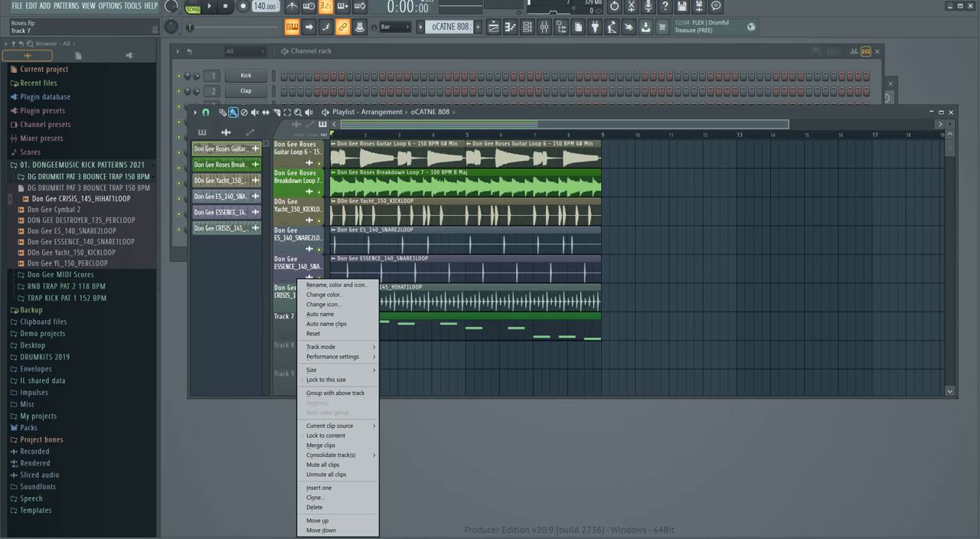
pyautogui.click(329, 304)
pyautogui.click(391, 231)
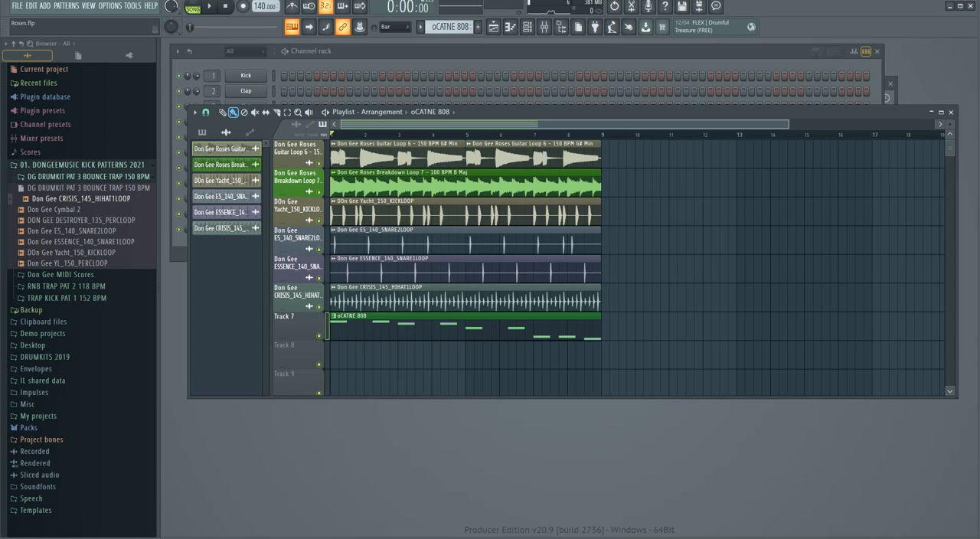
pyautogui.rightClick(296, 320)
pyautogui.click(336, 314)
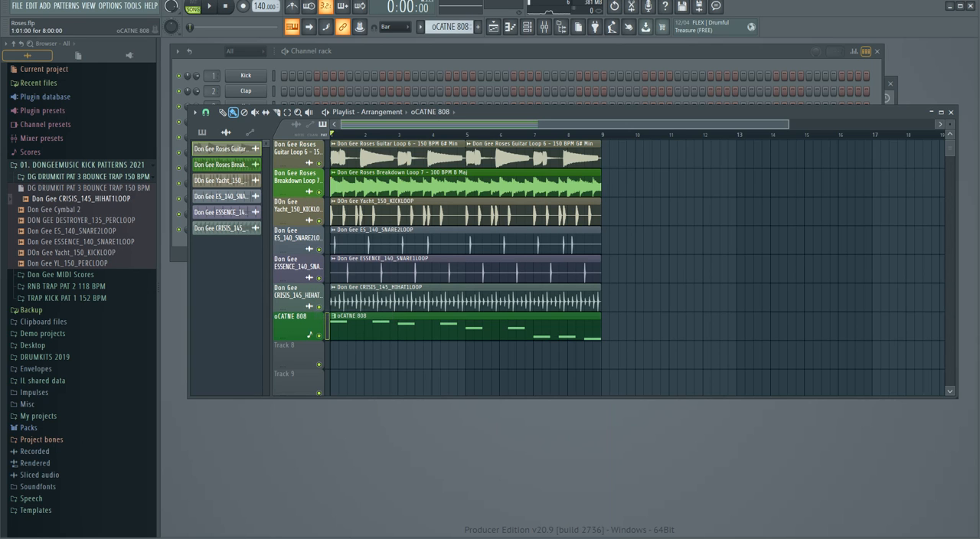
# Save the project and consolidate the oCATNE 808 playlist track into an audio clip.
pyautogui.scroll(-2, 604, 326)
pyautogui.scroll(2, 604, 326)
pyautogui.click(536, 327)
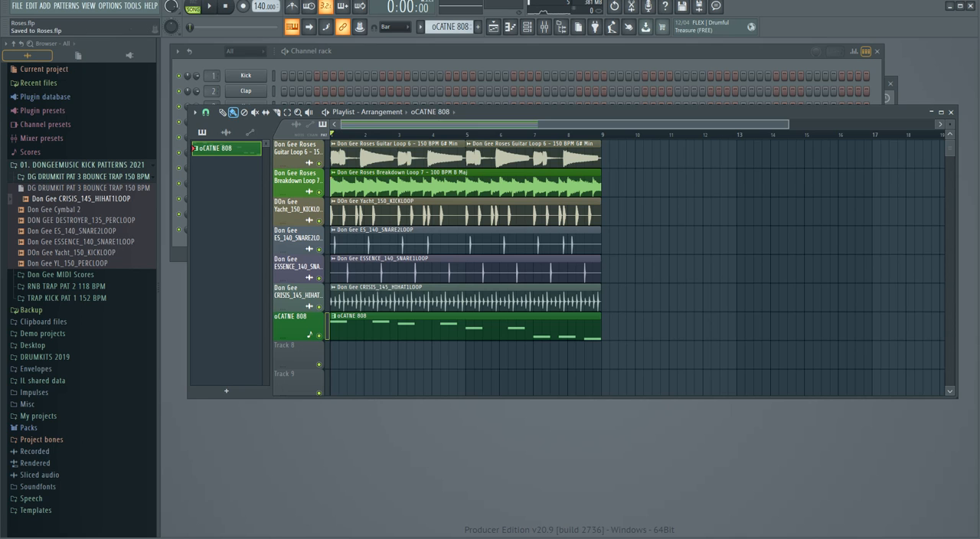
pyautogui.press('space')
pyautogui.rightClick(310, 322)
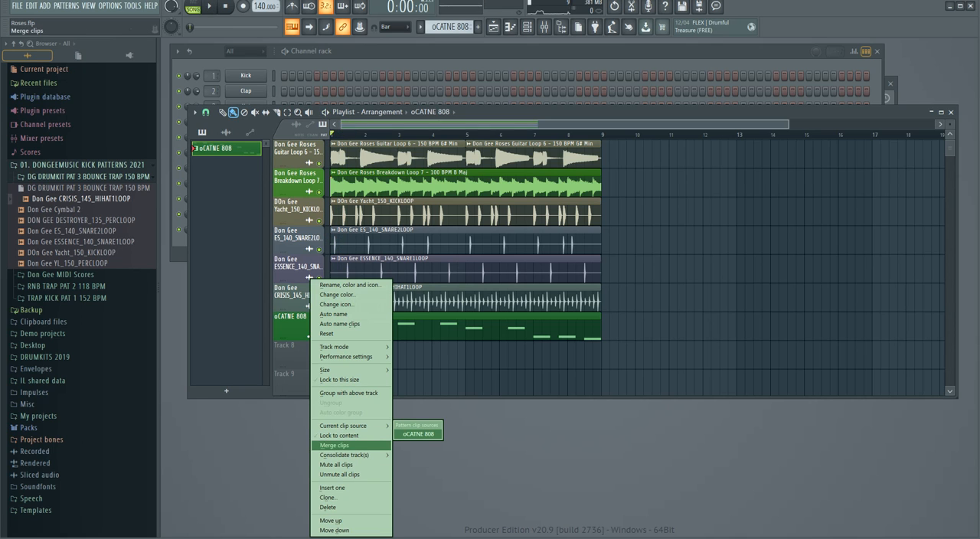
pyautogui.moveTo(352, 454)
pyautogui.click(417, 456)
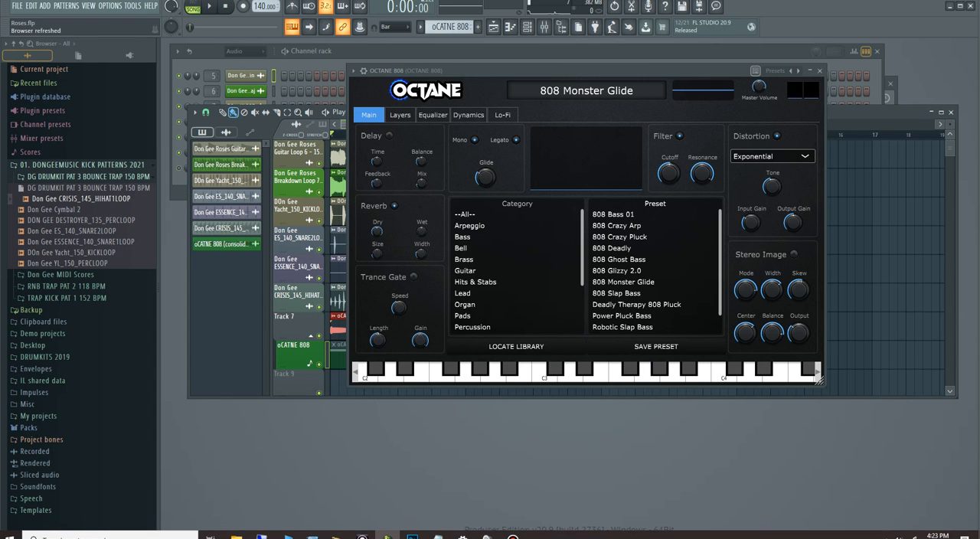
pyautogui.click(819, 71)
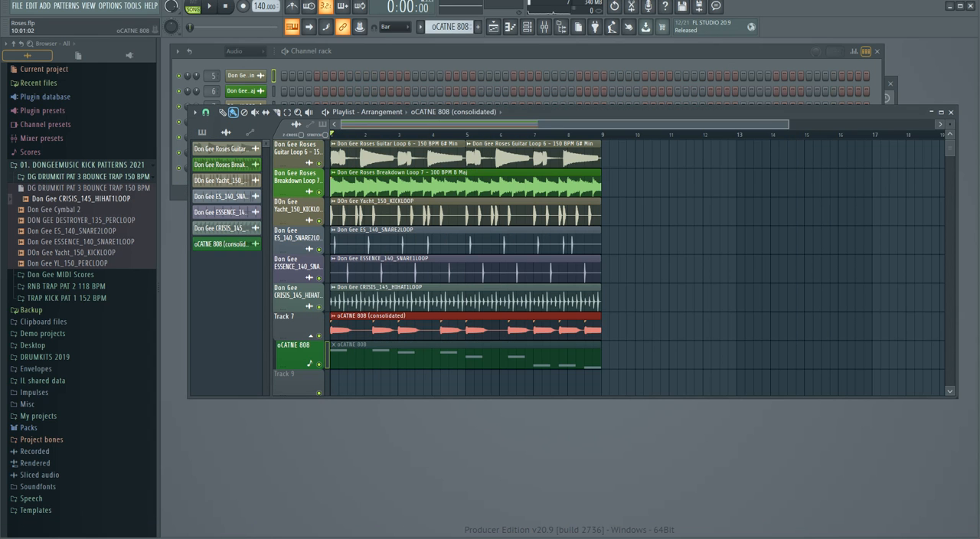
# Auto-name Track 7 after the oCATNE 808 (consolidated) audio clip it holds.
pyautogui.scroll(-3, 298, 352)
pyautogui.click(459, 241)
pyautogui.moveTo(582, 113); pyautogui.dragTo(580, 126)
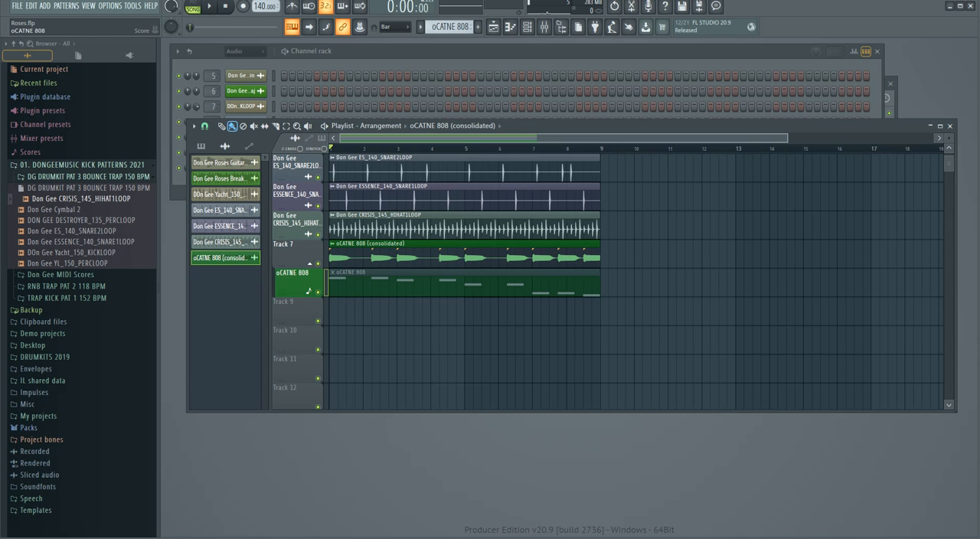
pyautogui.rightClick(299, 242)
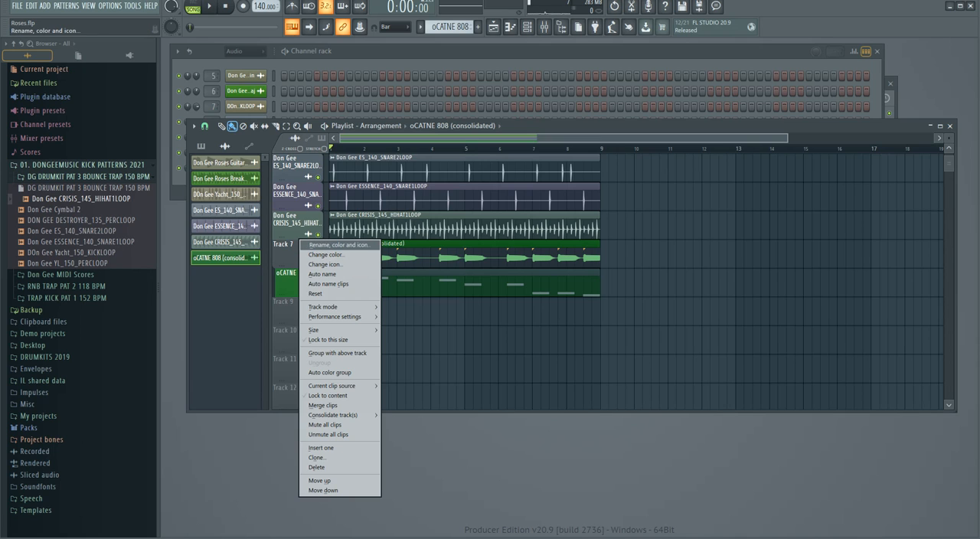
pyautogui.click(313, 274)
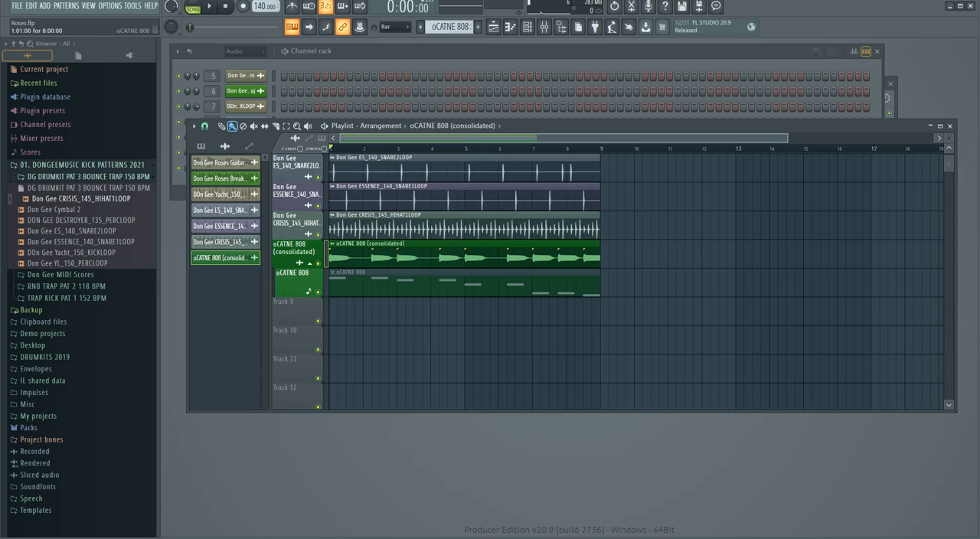
# Play the arrangement and route the oCATNE 808 (consolidated) channel to mixer track 11.
pyautogui.moveTo(459, 285); pyautogui.dragTo(476, 258)
pyautogui.moveTo(476, 258); pyautogui.dragTo(460, 258)
pyautogui.press('space')
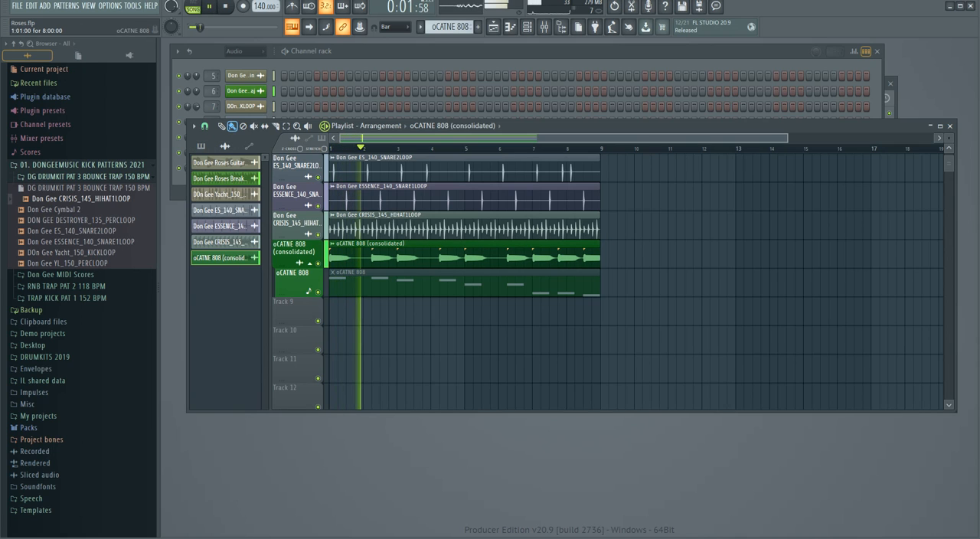
pyautogui.doubleClick(385, 257)
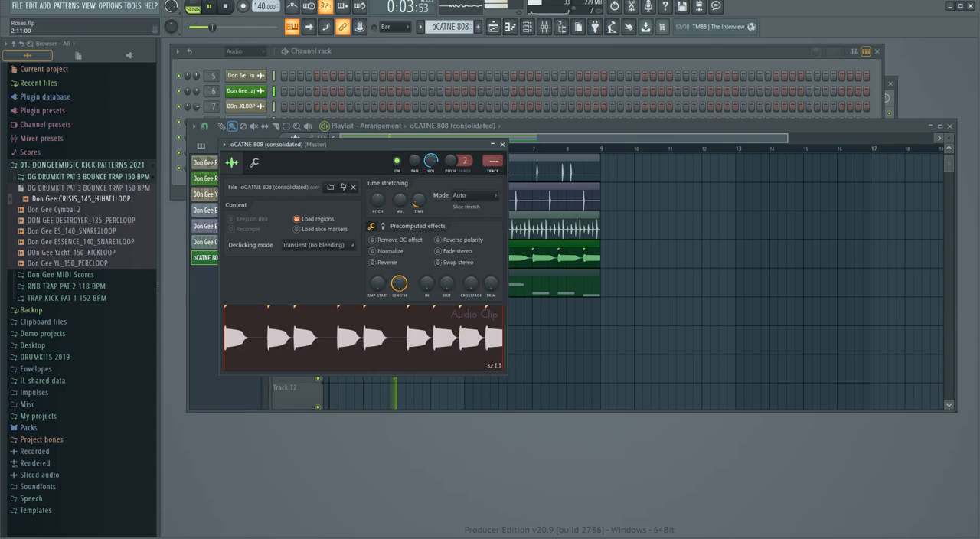
pyautogui.press('F9')
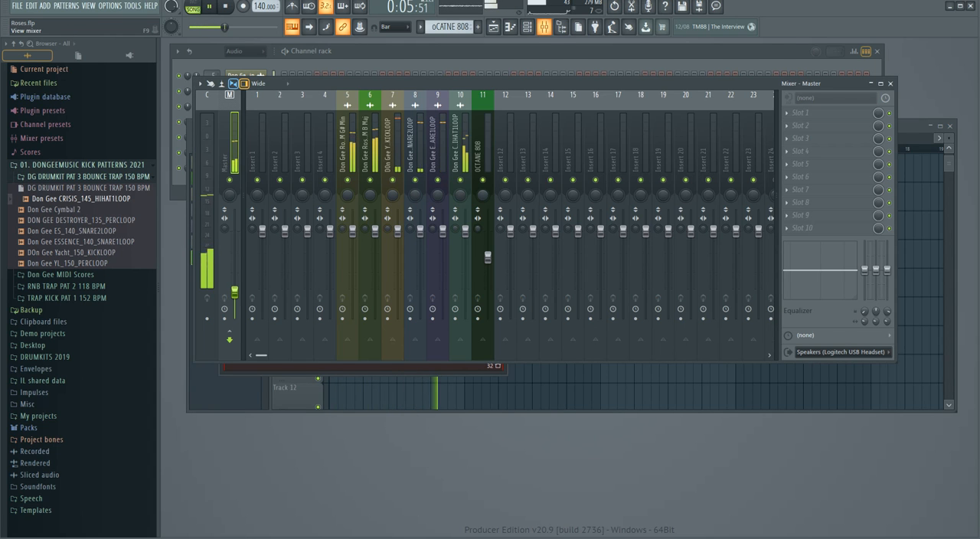
pyautogui.press('F6')
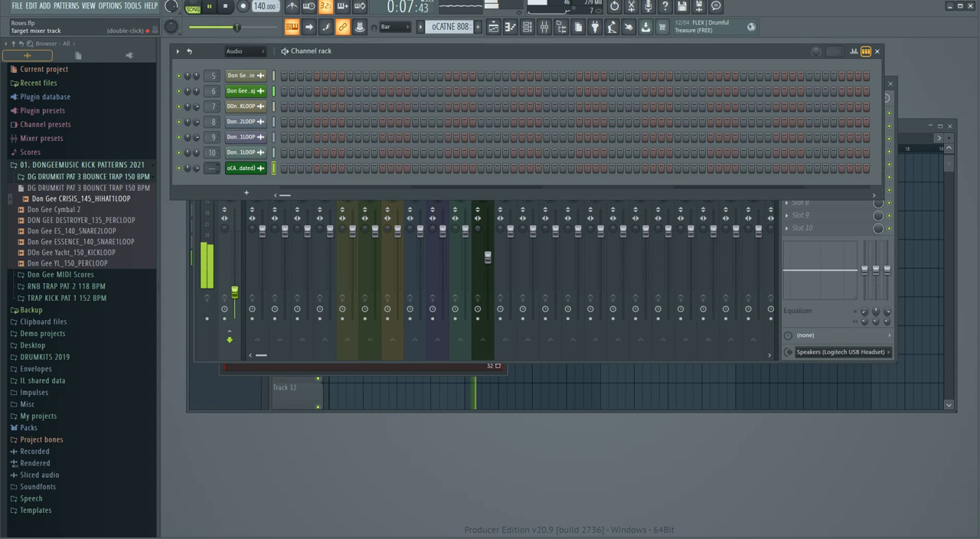
pyautogui.scroll(3, 212, 167)
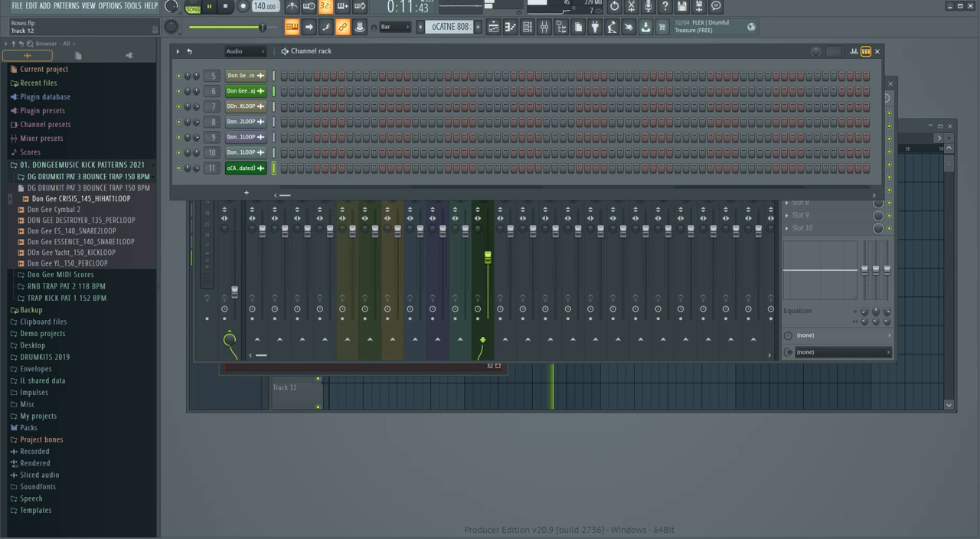
# Raise the OCTANE 808 mixer track's volume slightly, checking it in solo against the full mix.
pyautogui.press('F5')
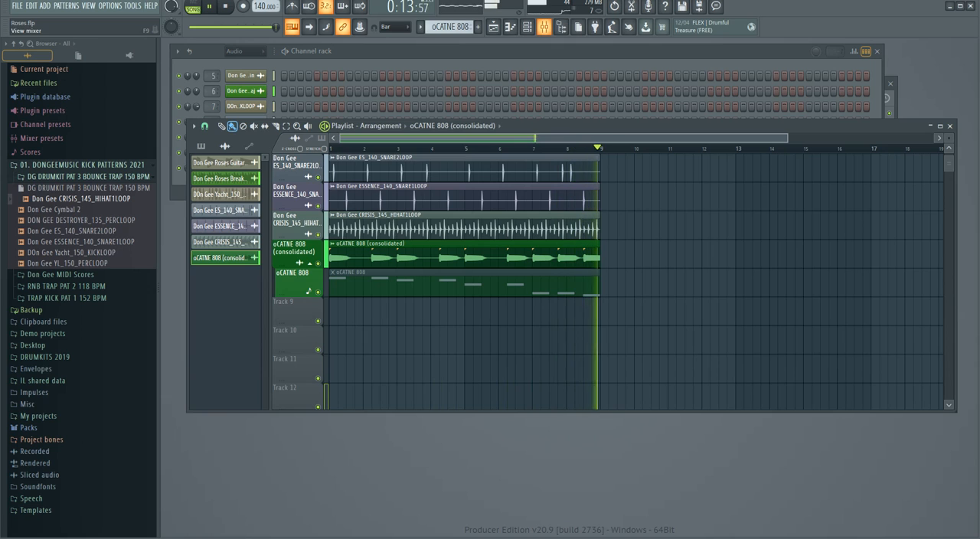
pyautogui.press('F9')
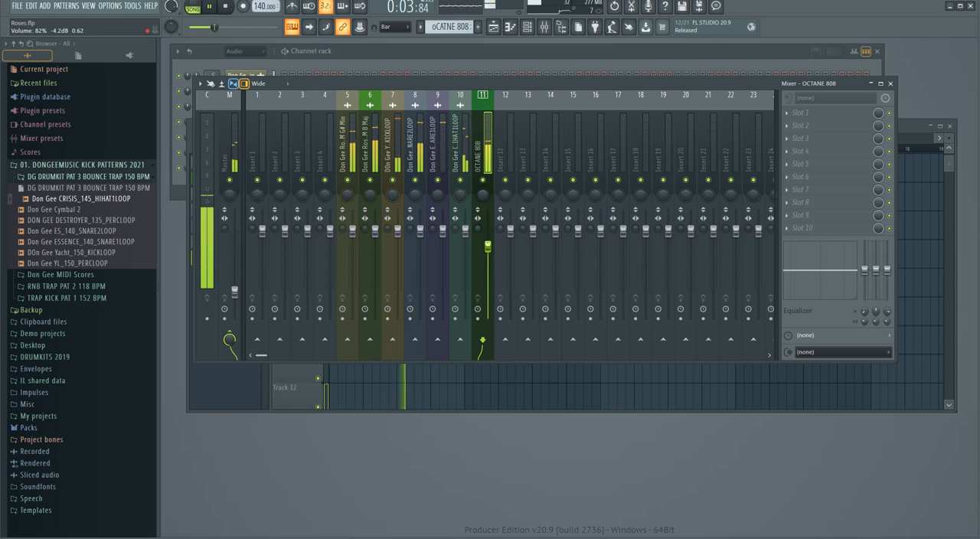
pyautogui.moveTo(487, 247); pyautogui.dragTo(488, 240)
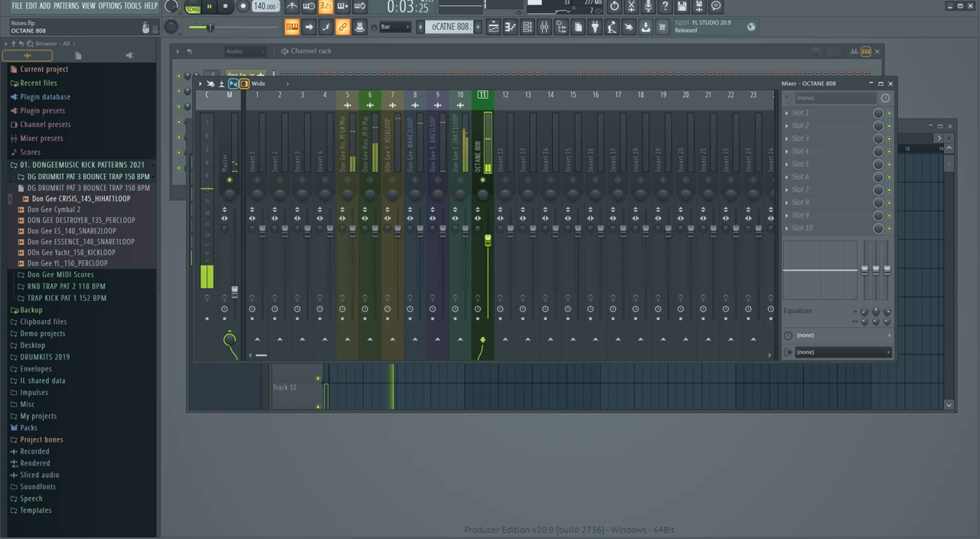
pyautogui.rightClick(482, 180)
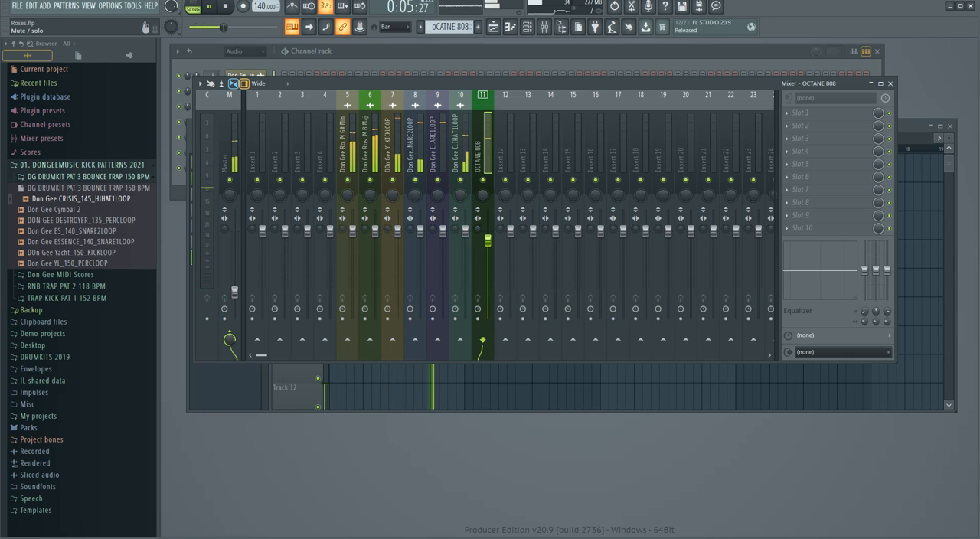
# Lower the Roses Breakdown melody on mixer track 6 to 81% (-4.5 dB) and save the project.
pyautogui.click(369, 180)
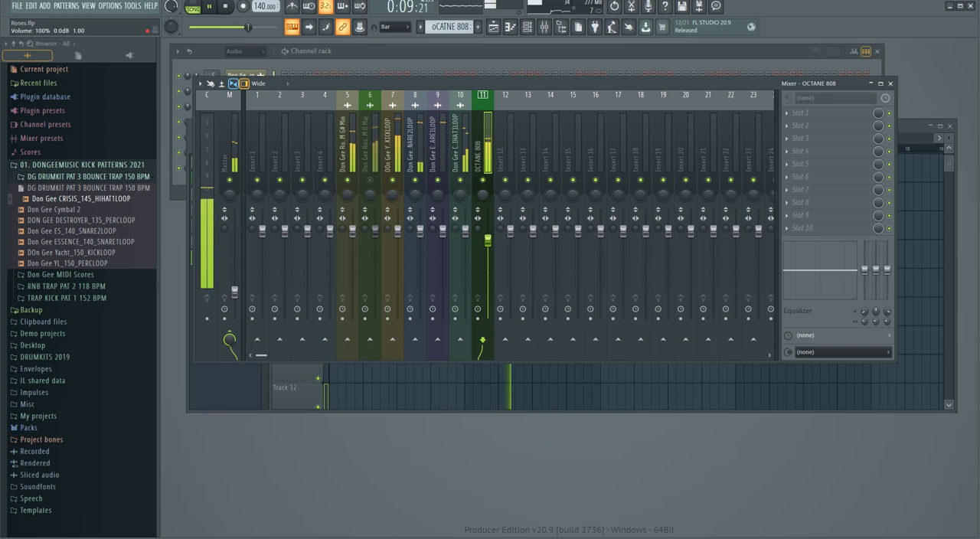
pyautogui.moveTo(375, 232); pyautogui.dragTo(375, 243)
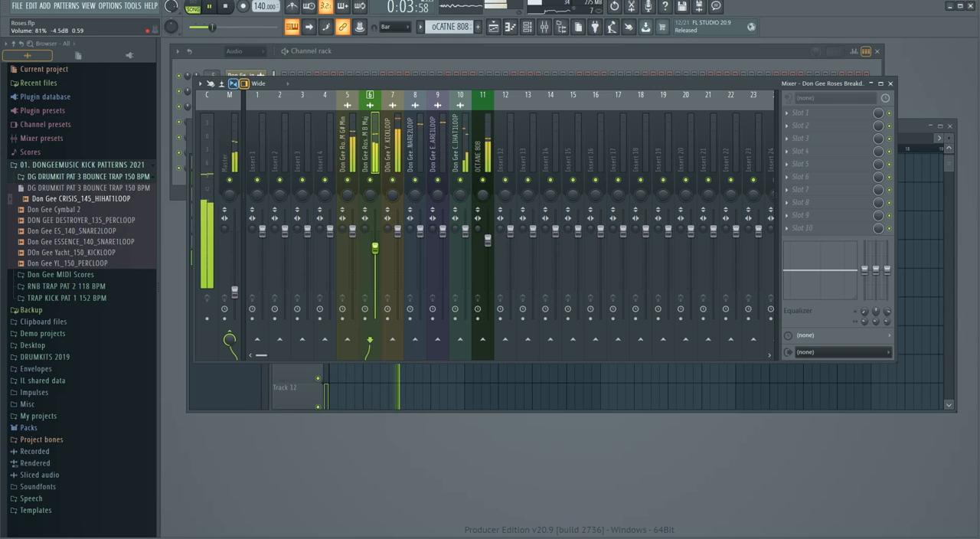
pyautogui.moveTo(438, 83); pyautogui.dragTo(445, 102)
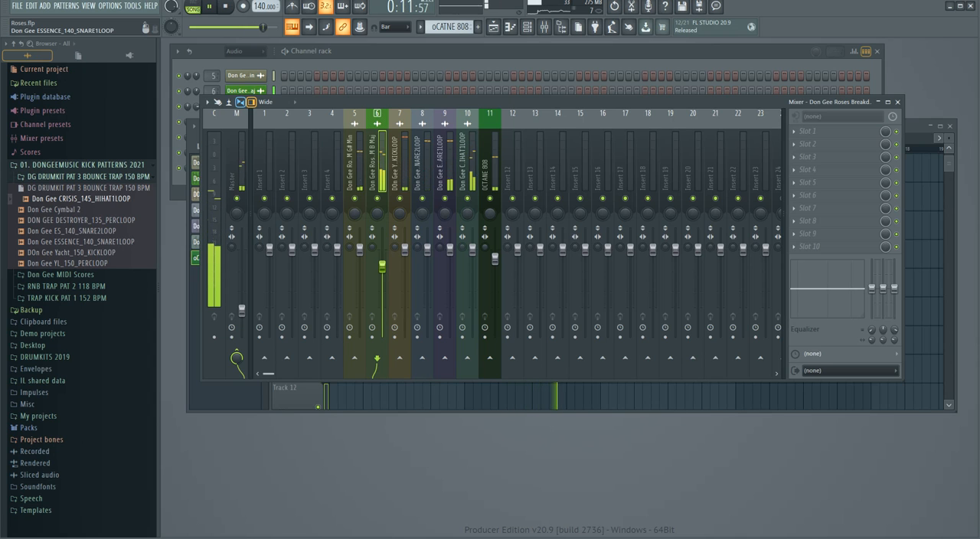
pyautogui.press('space')
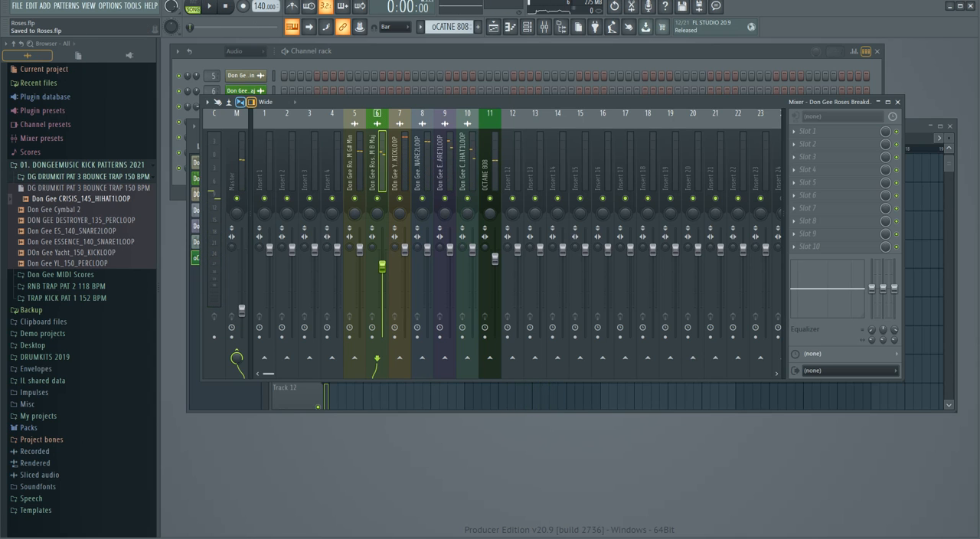
# Load CLA MixDown Stereo into effect slot 9 of the Master mixer track.
pyautogui.press('space')
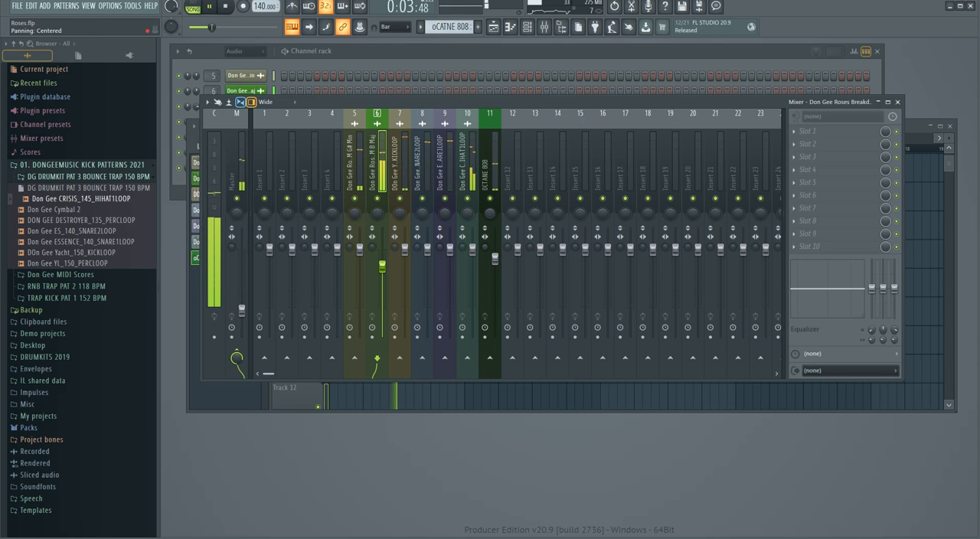
pyautogui.click(237, 168)
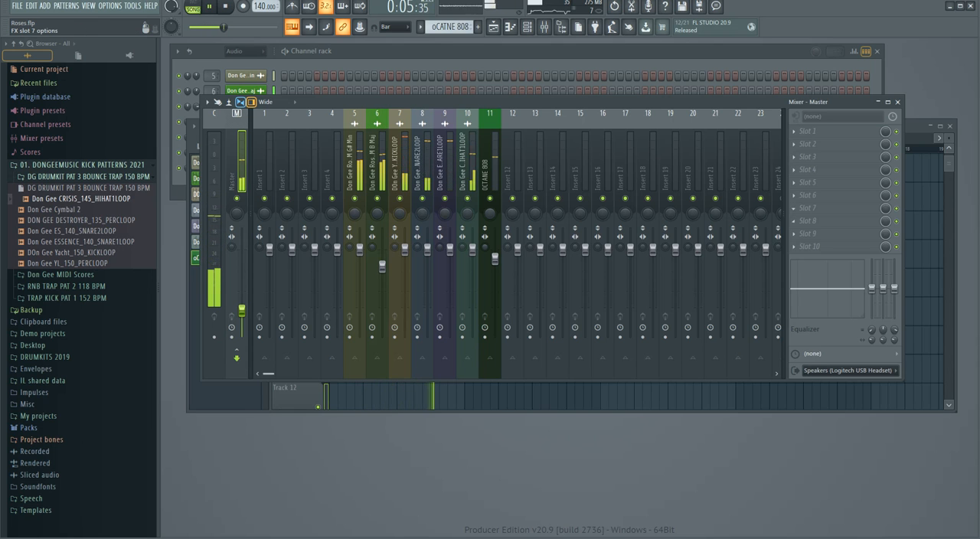
pyautogui.press('space')
pyautogui.click(800, 234)
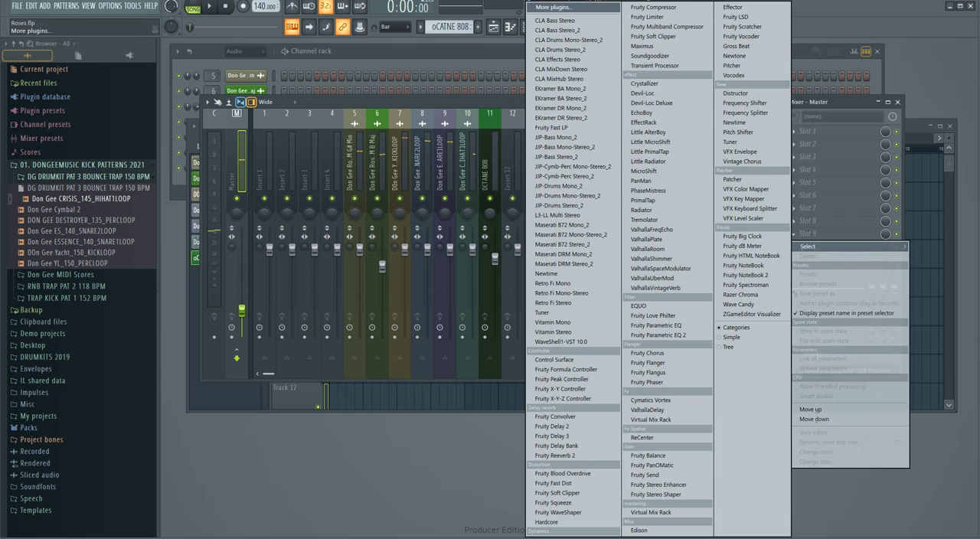
pyautogui.click(567, 69)
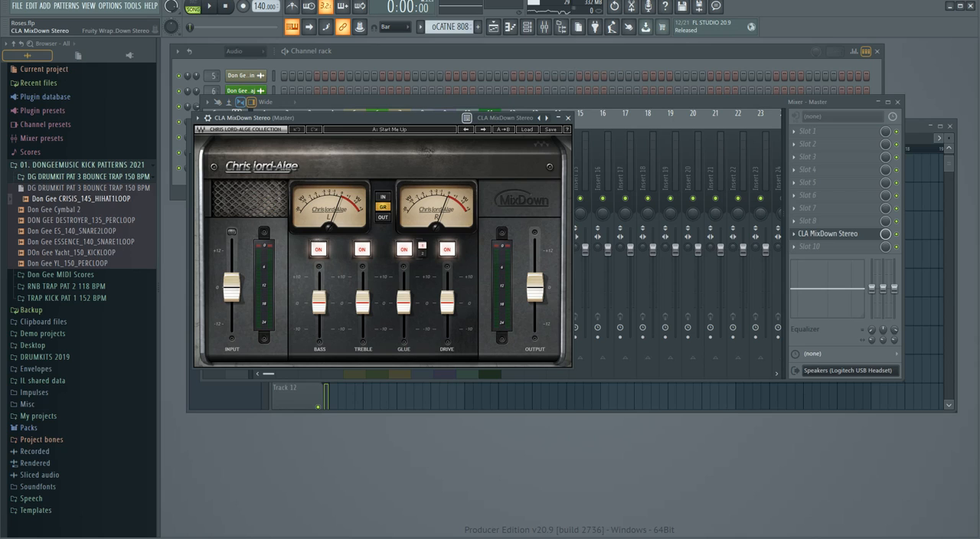
# Set the CLA MixDown input to -8.1 dB and raise its output slightly during playback, closing the plugin when done.
pyautogui.press('space')
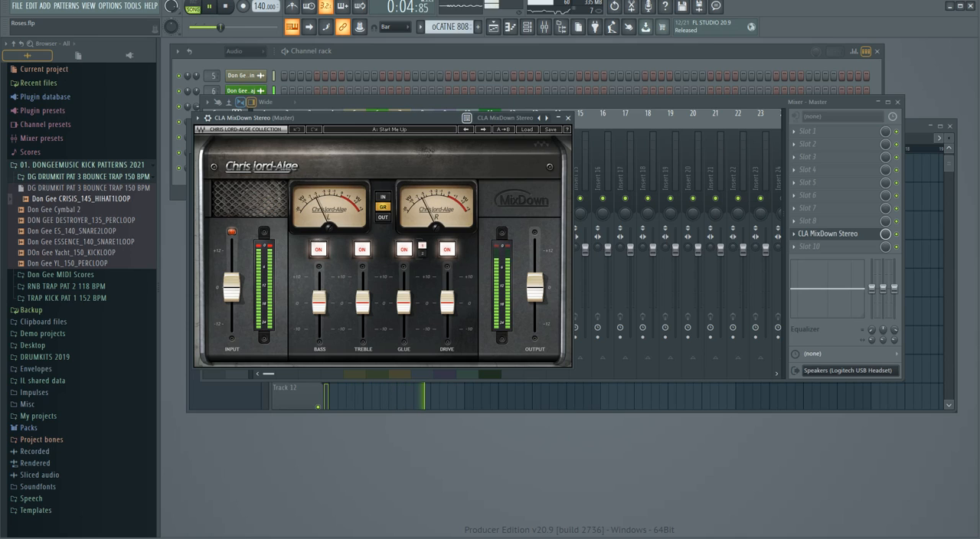
pyautogui.moveTo(231, 287)
pyautogui.mouseDown()
pyautogui.moveTo(231, 315)
pyautogui.moveTo(231, 306)
pyautogui.mouseUp()
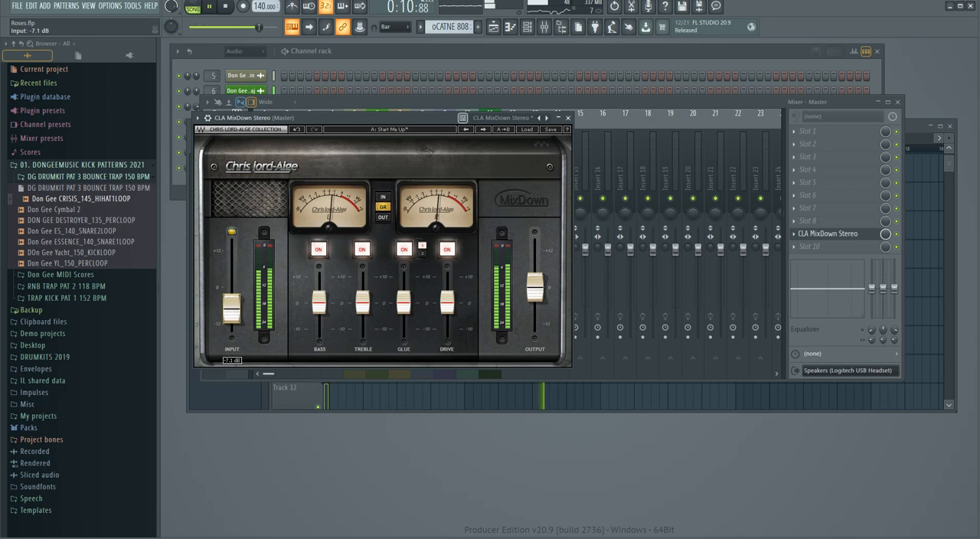
pyautogui.moveTo(359, 118); pyautogui.dragTo(536, 92)
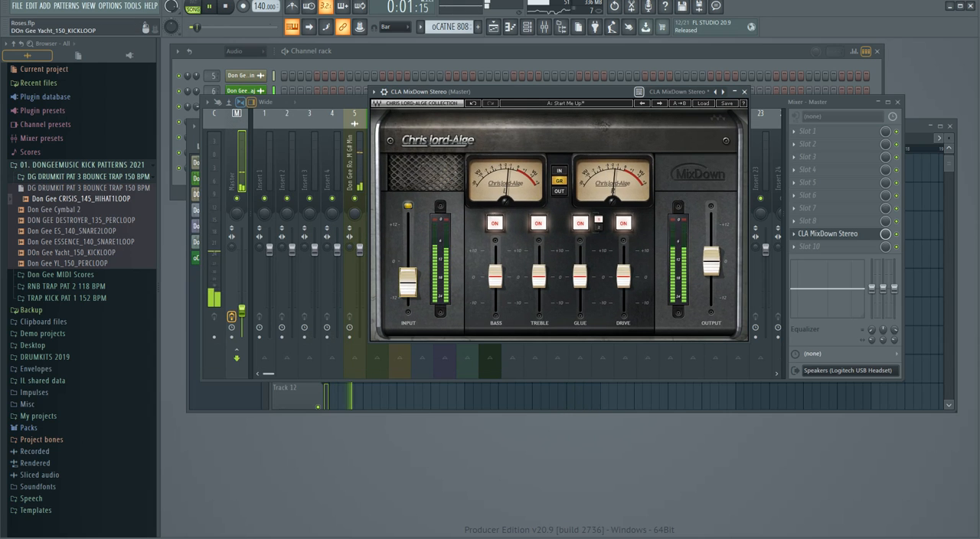
pyautogui.moveTo(711, 261); pyautogui.dragTo(711, 261)
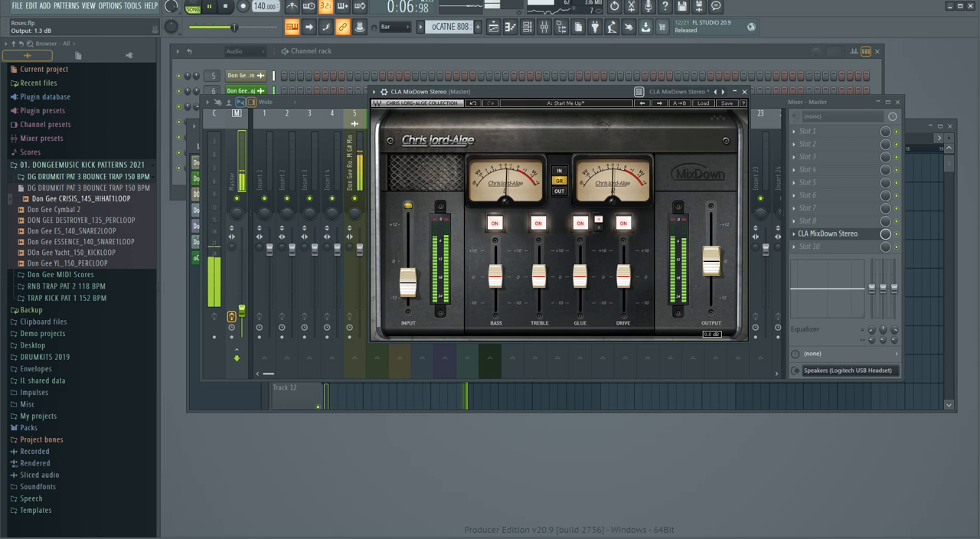
pyautogui.moveTo(711, 261); pyautogui.dragTo(711, 258)
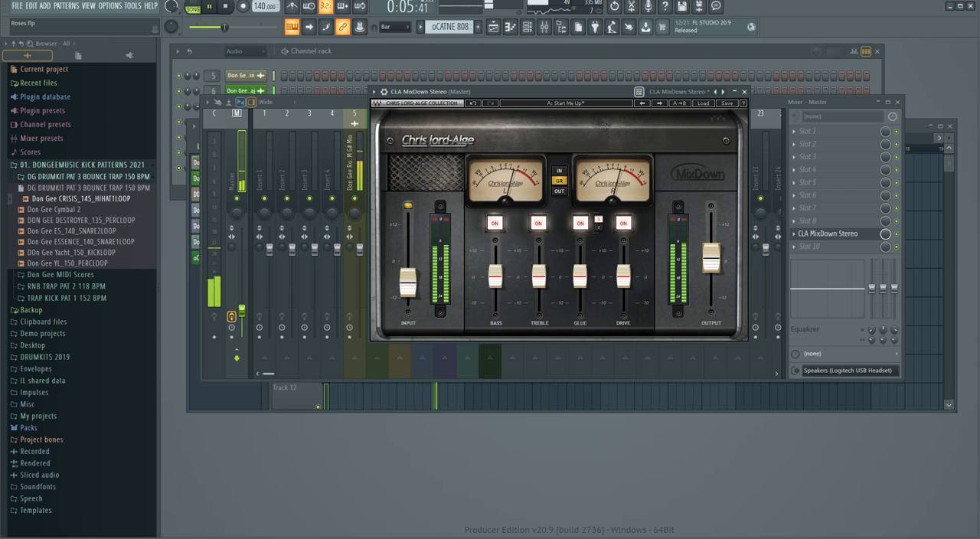
pyautogui.moveTo(408, 282); pyautogui.dragTo(407, 285)
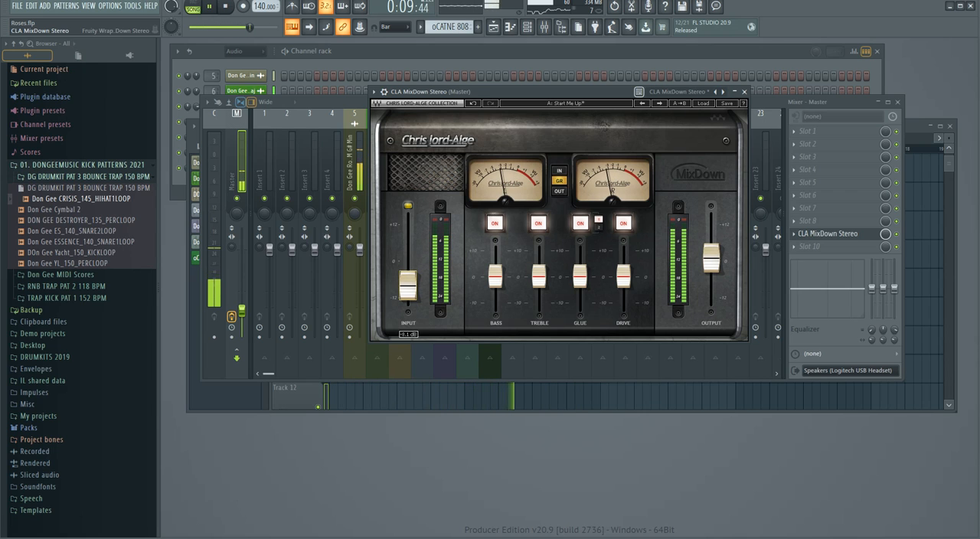
pyautogui.moveTo(534, 91); pyautogui.dragTo(512, 108)
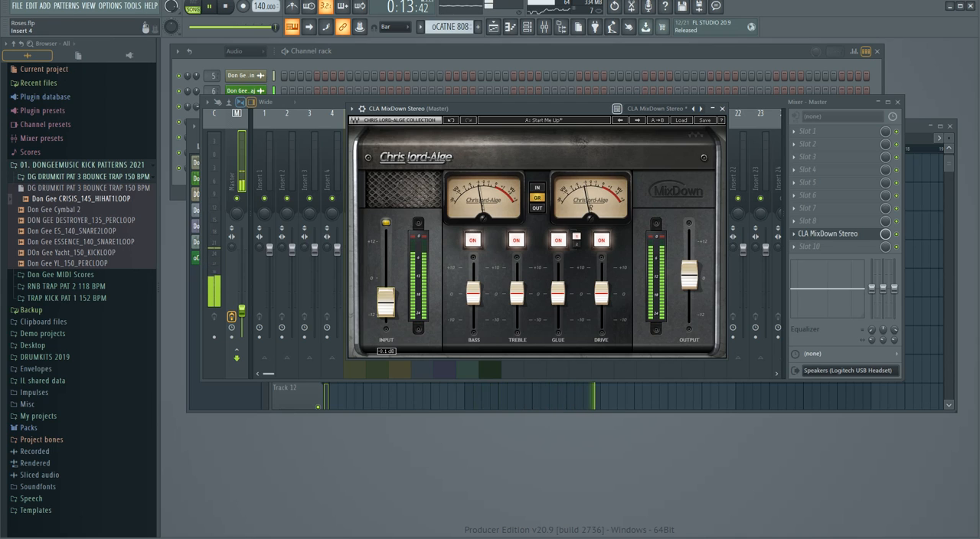
pyautogui.moveTo(505, 108); pyautogui.dragTo(544, 113)
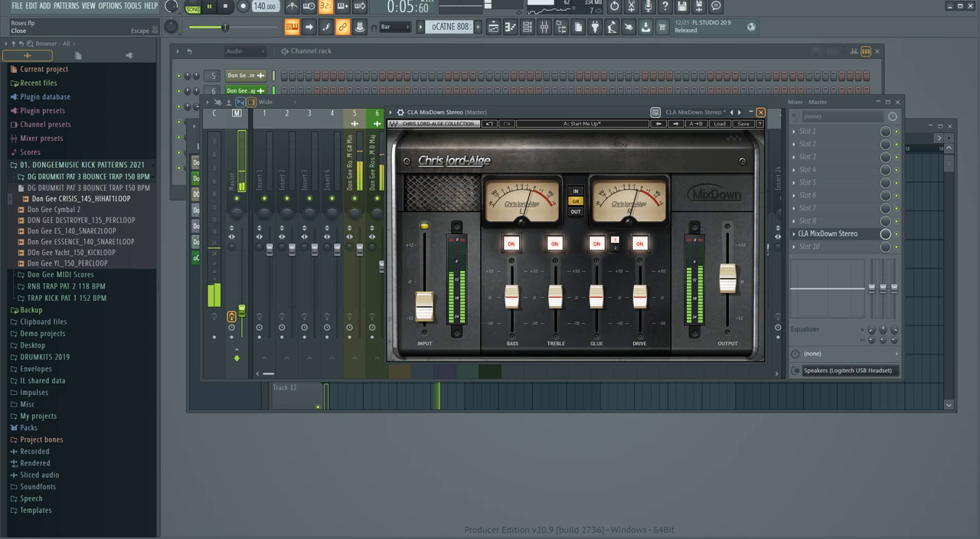
pyautogui.click(760, 112)
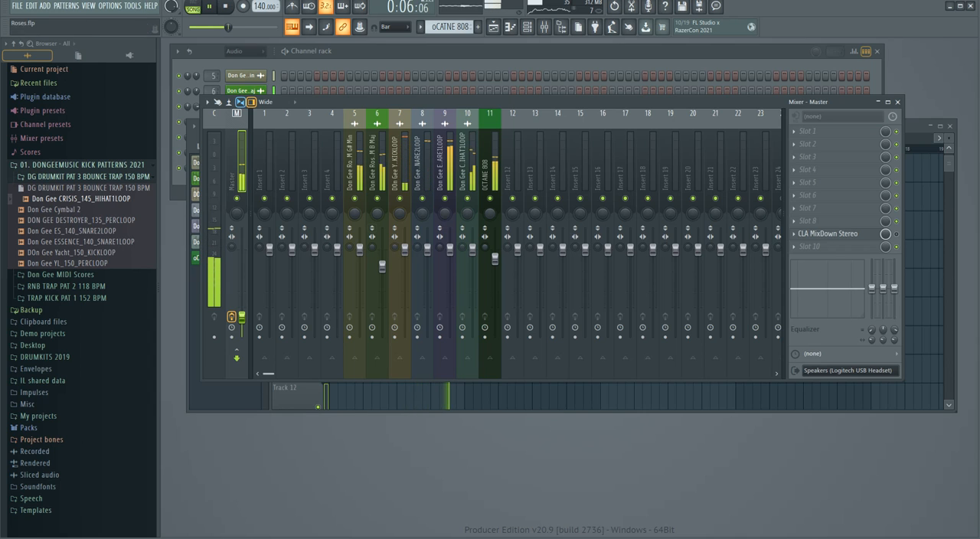
# Raise the Master track's fader slightly and close the mixer.
pyautogui.moveTo(242, 317); pyautogui.dragTo(242, 312)
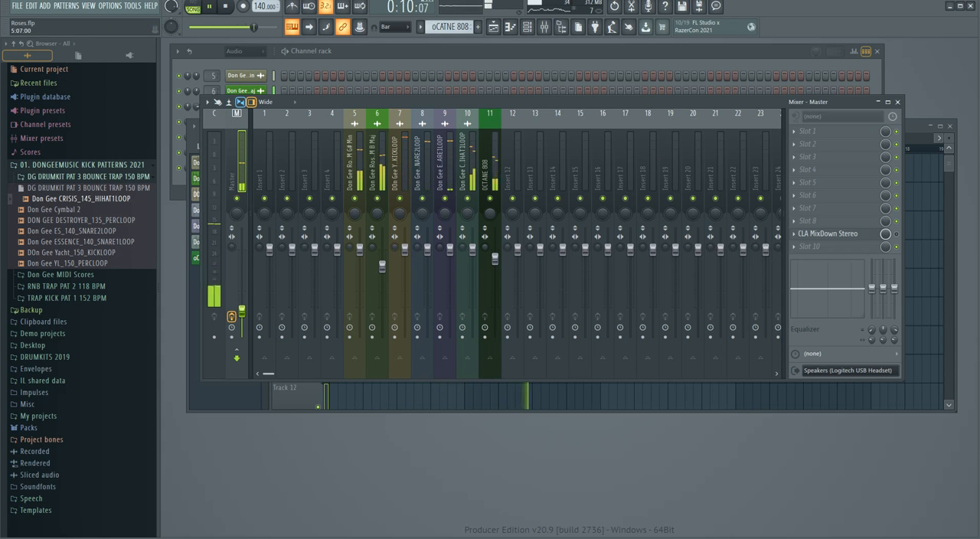
pyautogui.click(897, 101)
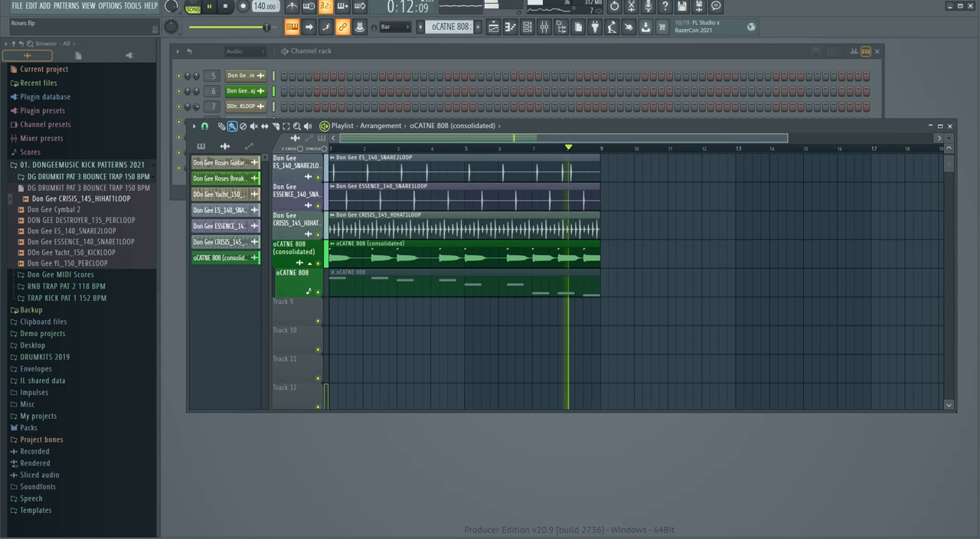
# Stop playback and place the playlist window below the Channel rack, with its timeline zoomed out to about 26 bars.
pyautogui.moveTo(798, 138); pyautogui.dragTo(932, 139)
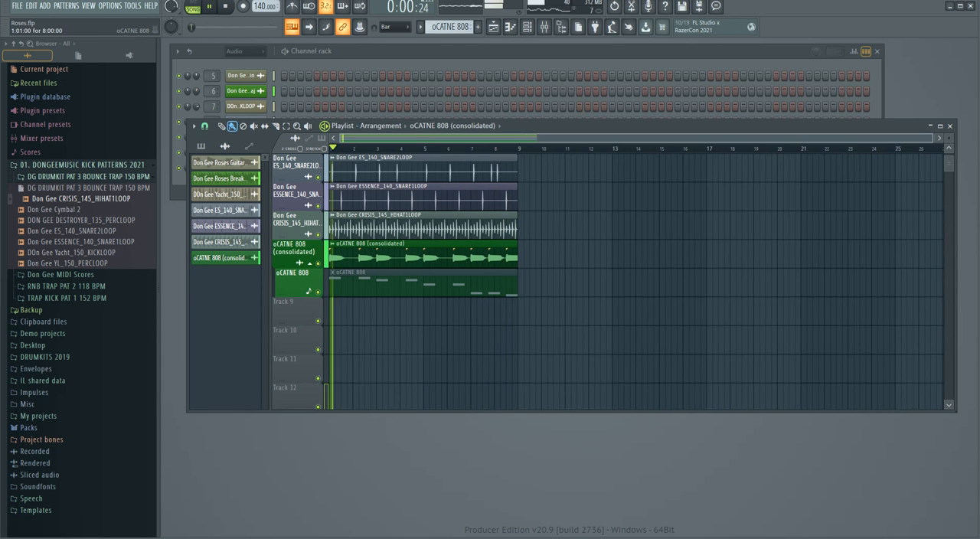
pyautogui.press('space')
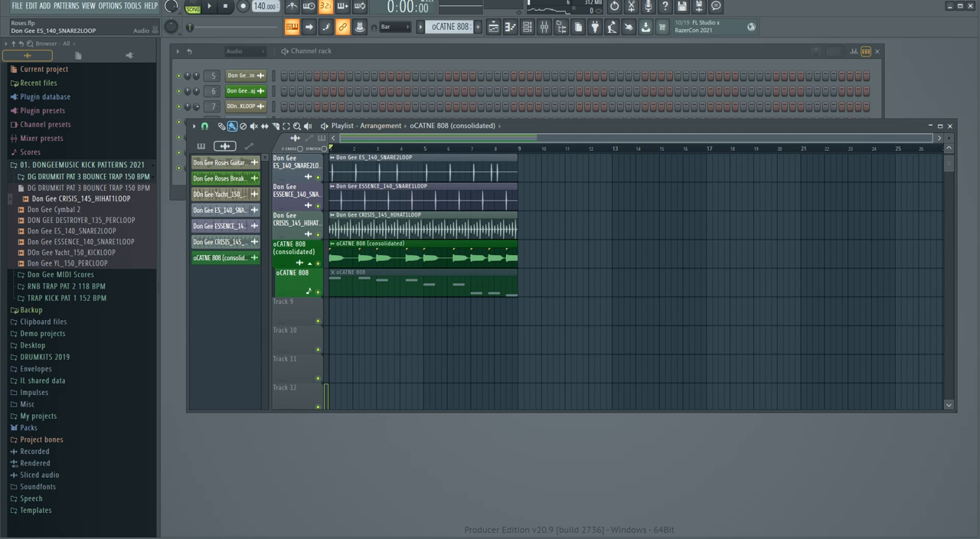
pyautogui.moveTo(582, 126); pyautogui.dragTo(570, 220)
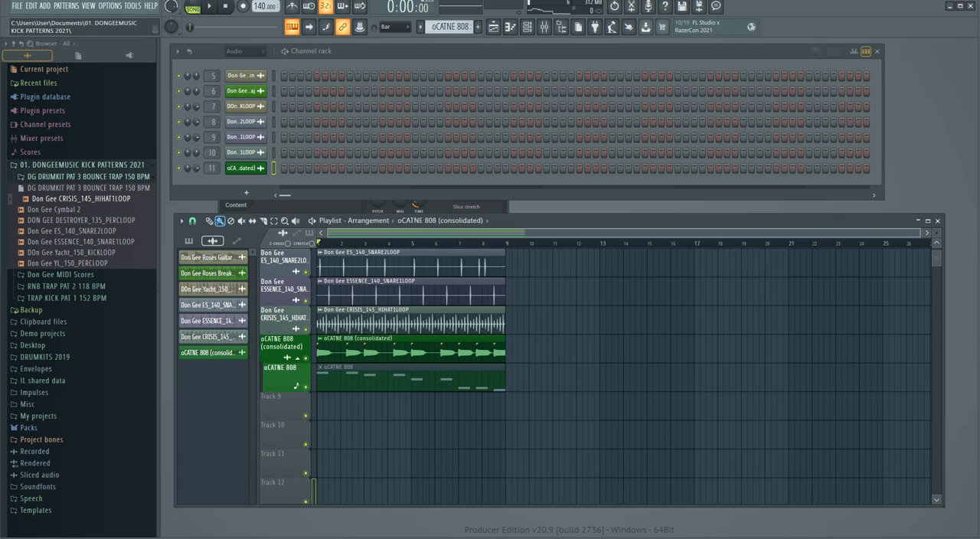
# Examine the 01. DONGEEMUSIC KICK PATTERNS 2021 sample folder and its DG DRUMKIT PAT 3 BOUNCE TRAP 150 BPM subfolder.
pyautogui.click(82, 165)
pyautogui.click(82, 166)
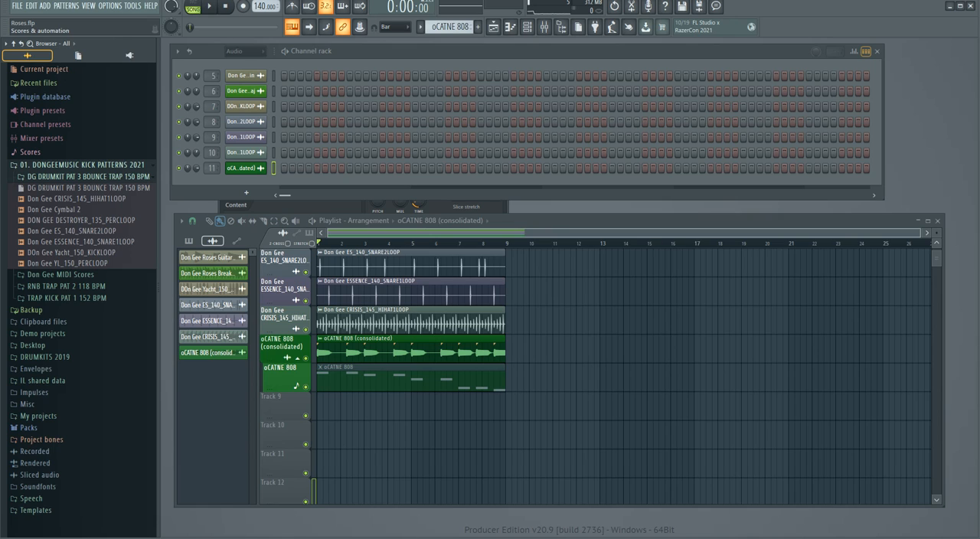
pyautogui.click(82, 165)
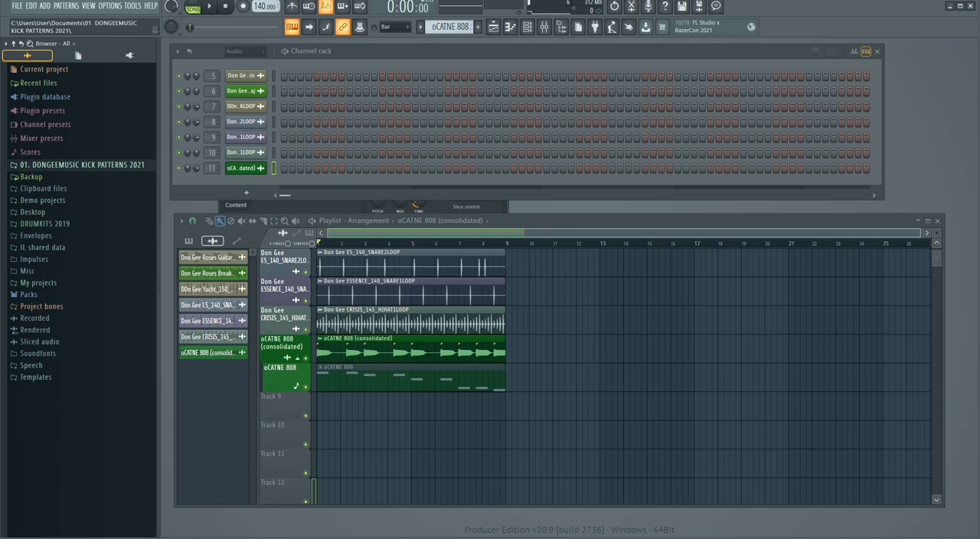
pyautogui.click(82, 165)
pyautogui.click(90, 177)
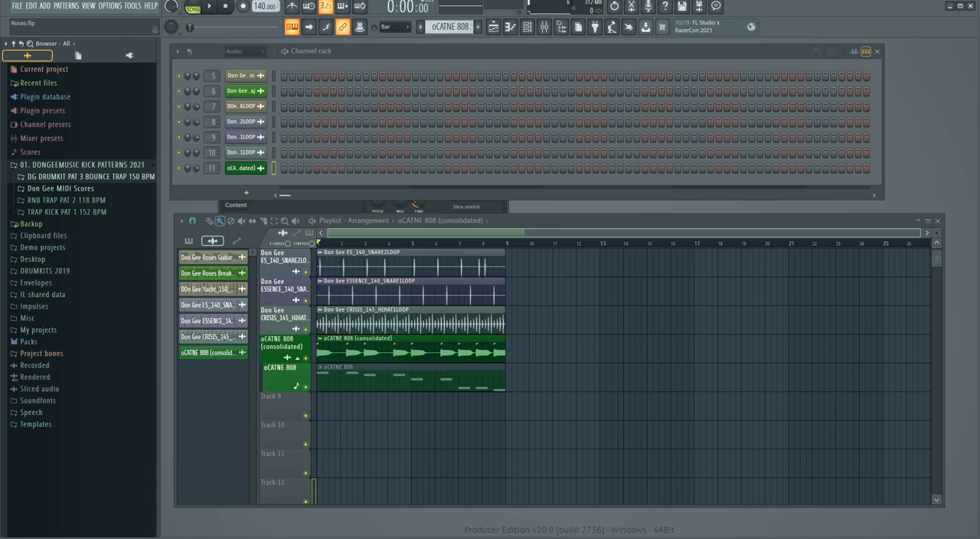
pyautogui.click(91, 177)
pyautogui.click(90, 177)
pyautogui.click(90, 177)
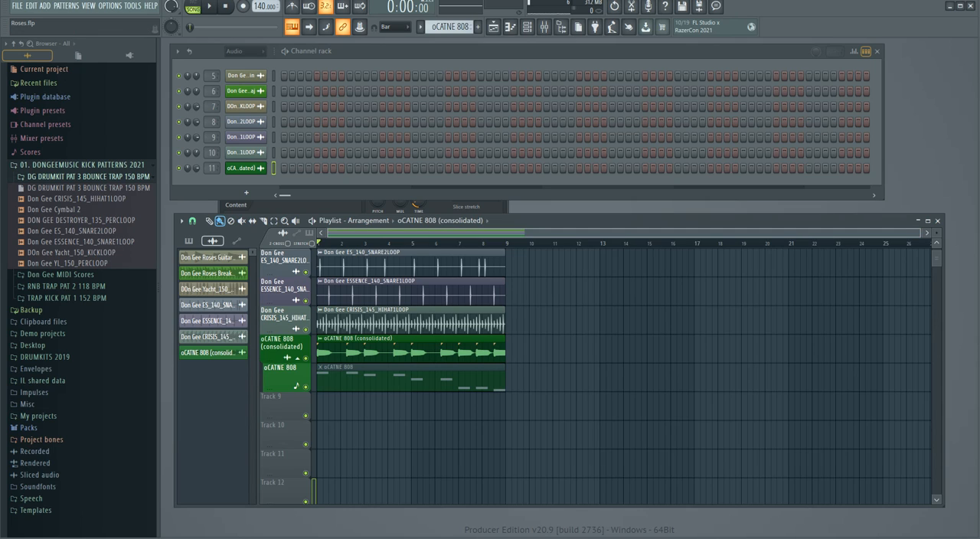
# Examine the kick pattern subfolders DG DRUMKIT PAT 3, Don Gee MIDI Scores, RNB TRAP PAT 2 and TRAP KICK PAT 1 in the browser.
pyautogui.click(88, 177)
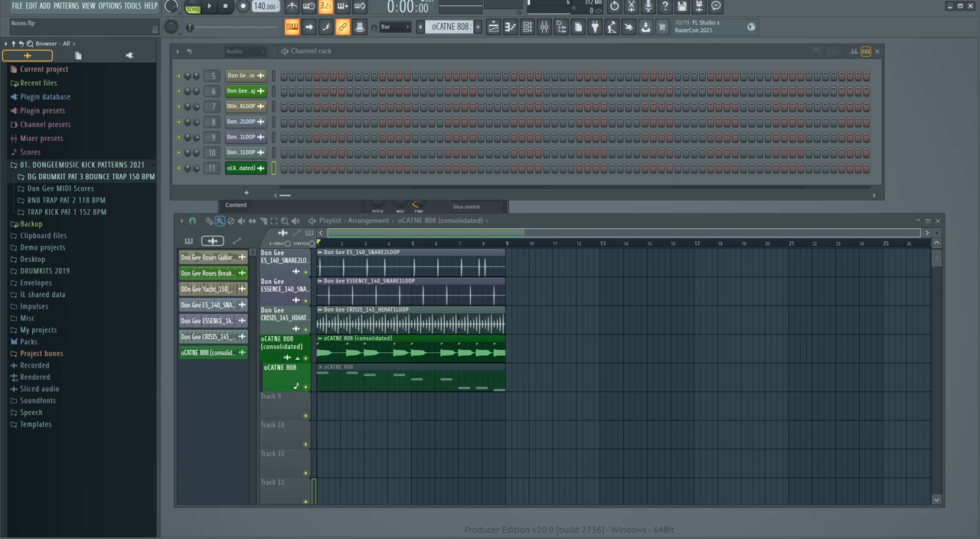
pyautogui.click(90, 177)
pyautogui.click(91, 176)
pyautogui.click(82, 165)
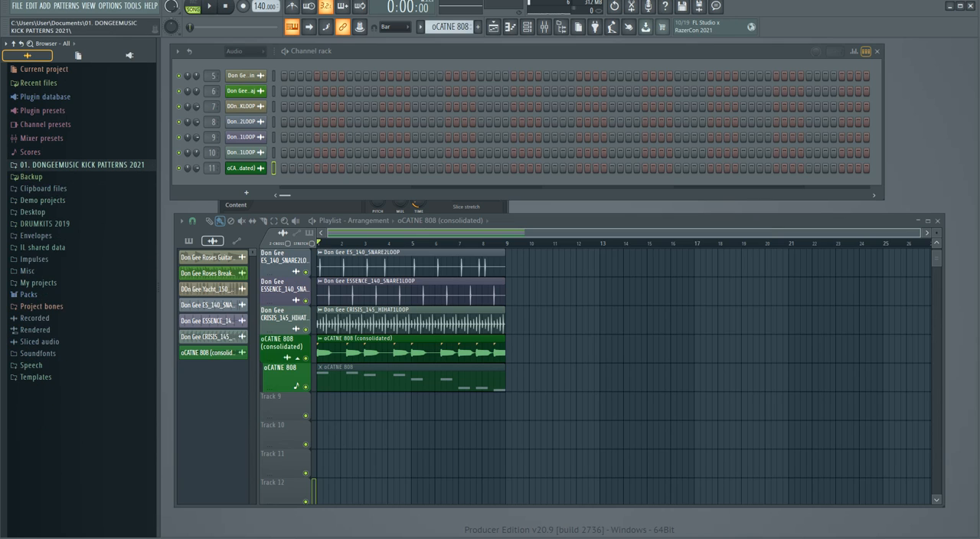
pyautogui.click(82, 165)
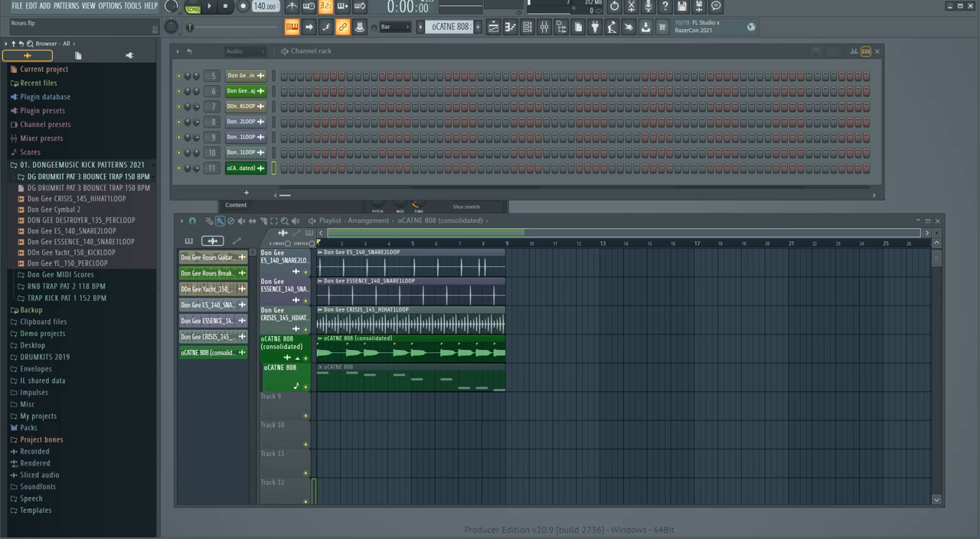
pyautogui.click(60, 188)
pyautogui.click(60, 189)
pyautogui.click(66, 212)
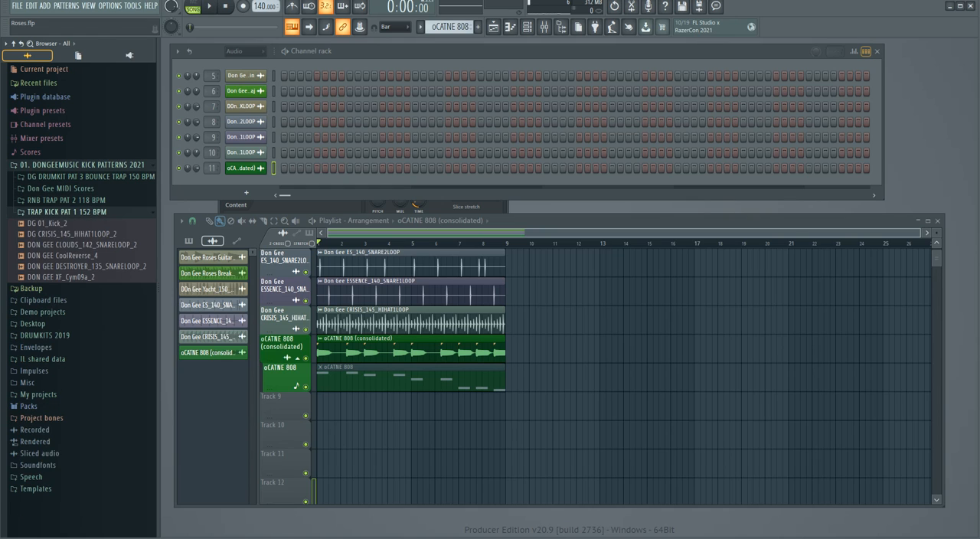
pyautogui.click(67, 212)
pyautogui.click(61, 189)
pyautogui.click(61, 189)
pyautogui.click(67, 199)
pyautogui.click(66, 200)
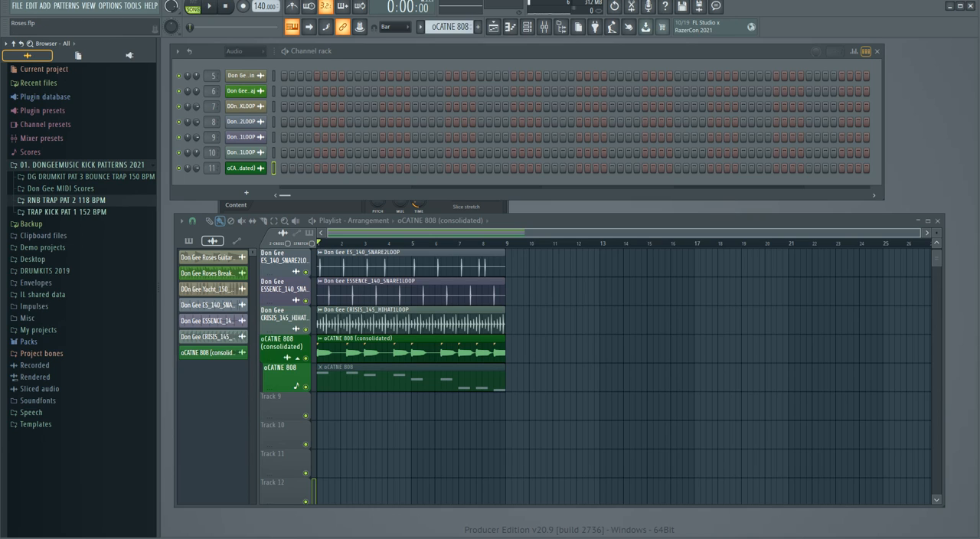
pyautogui.click(66, 212)
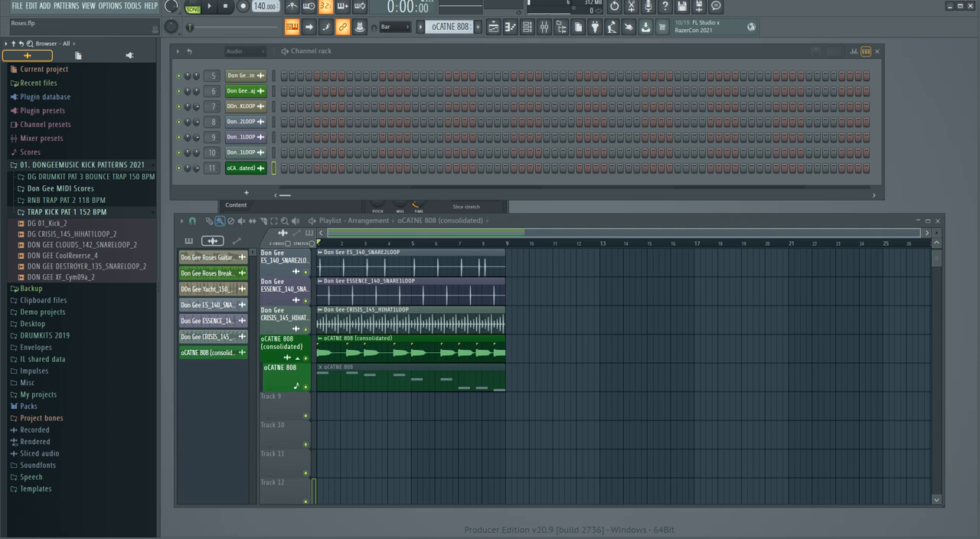
pyautogui.click(67, 212)
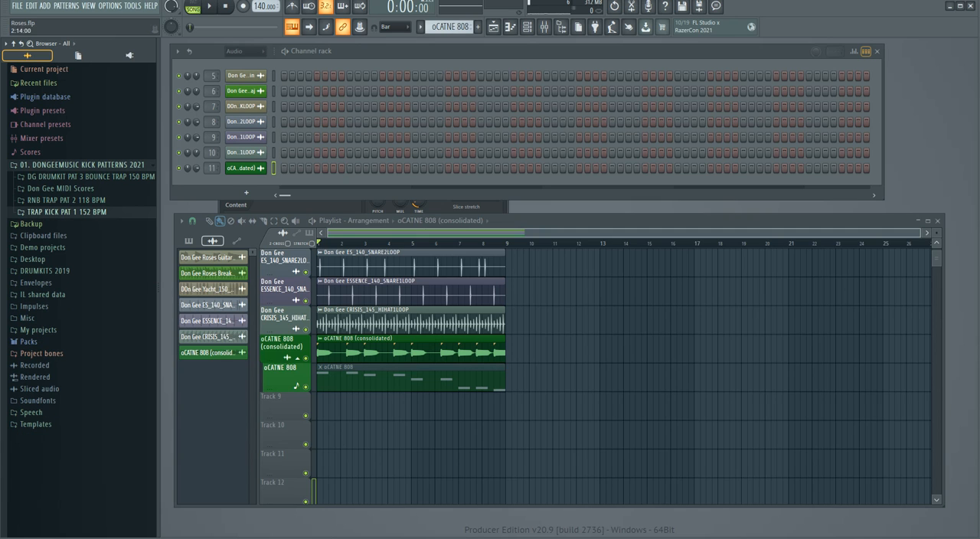